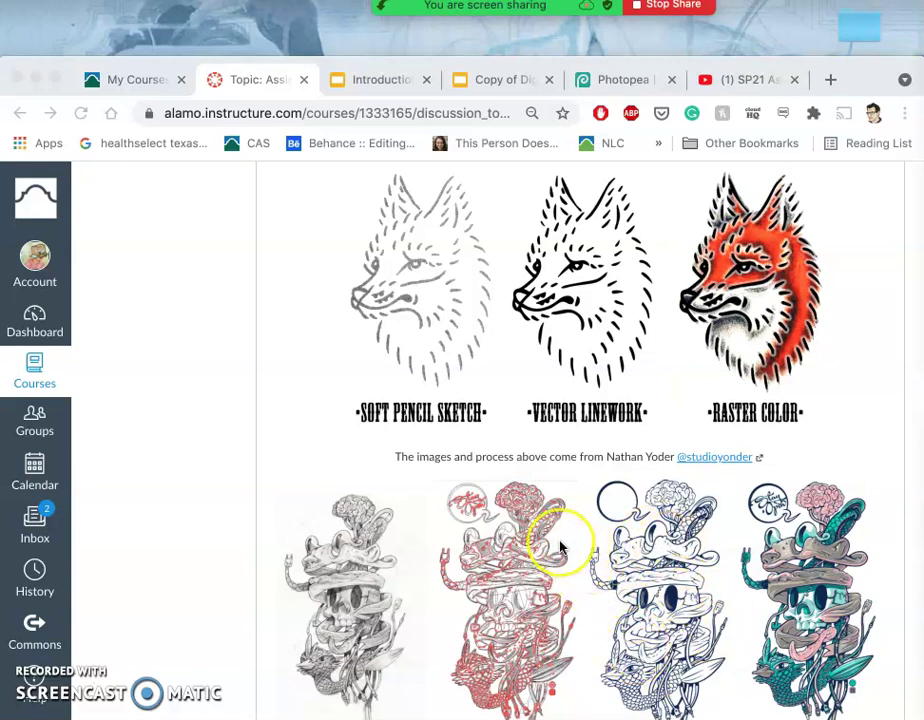
key("F11")
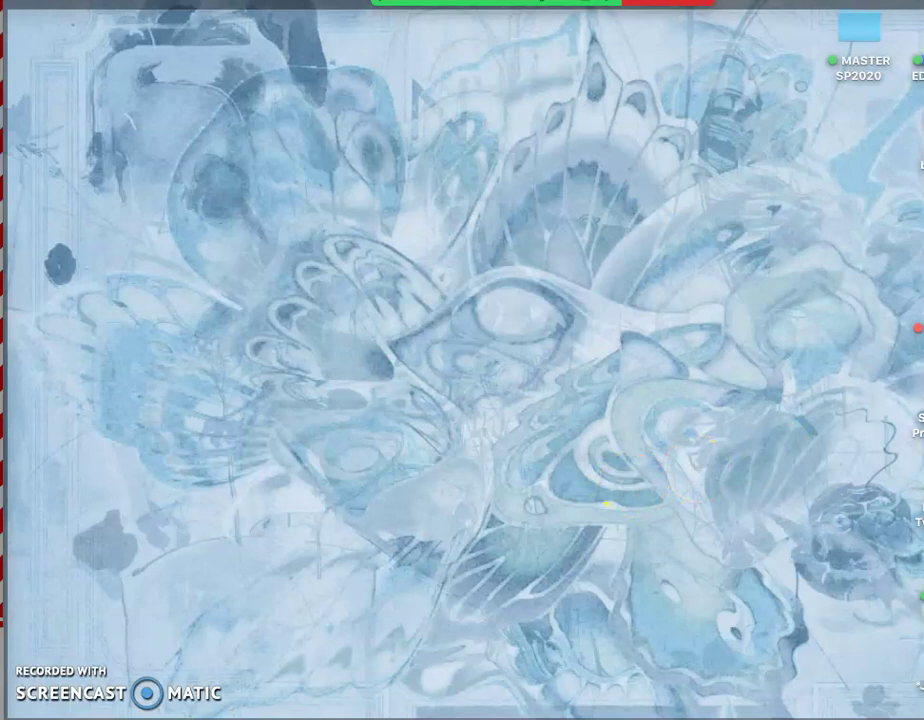
key("F11")
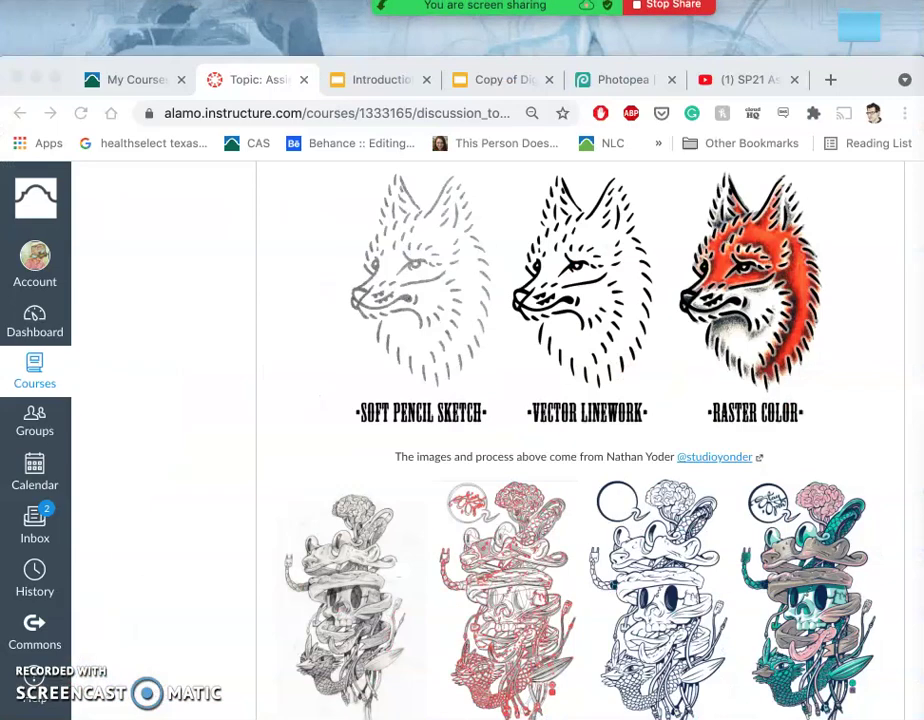
Step: Switch to Photopea and open the SP21 assignment sketch ending in "final.jpg" from the Assignment #7 folder
left_click(625, 82)
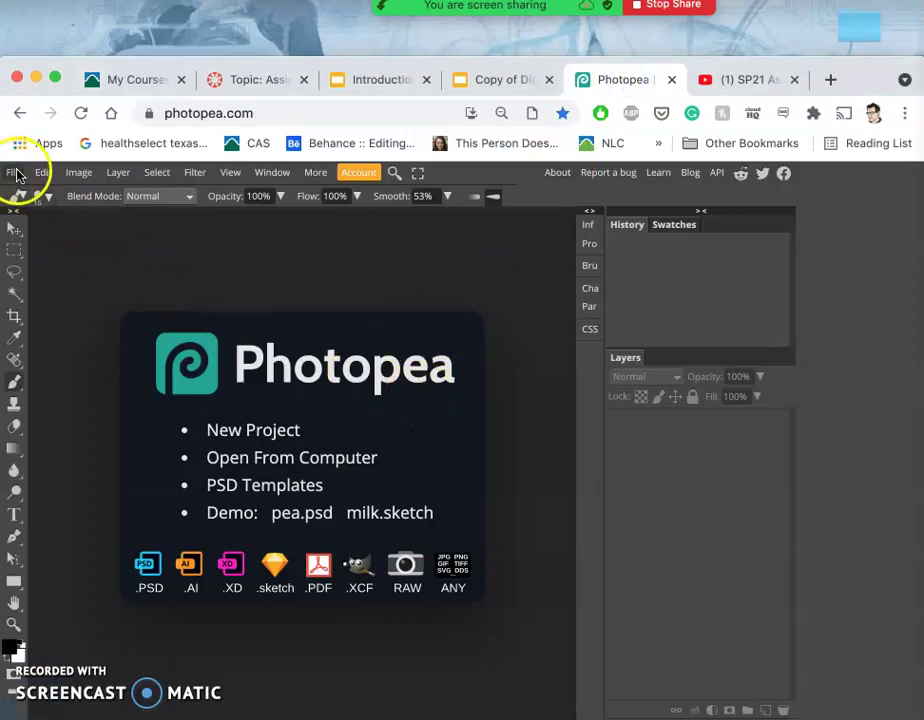
left_click(14, 173)
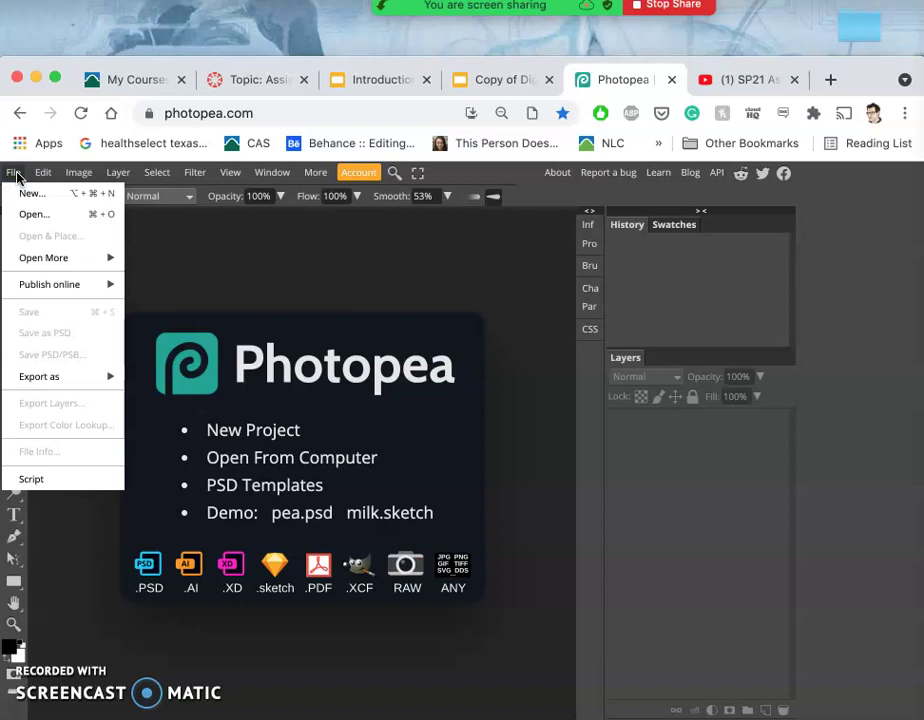
left_click(28, 214)
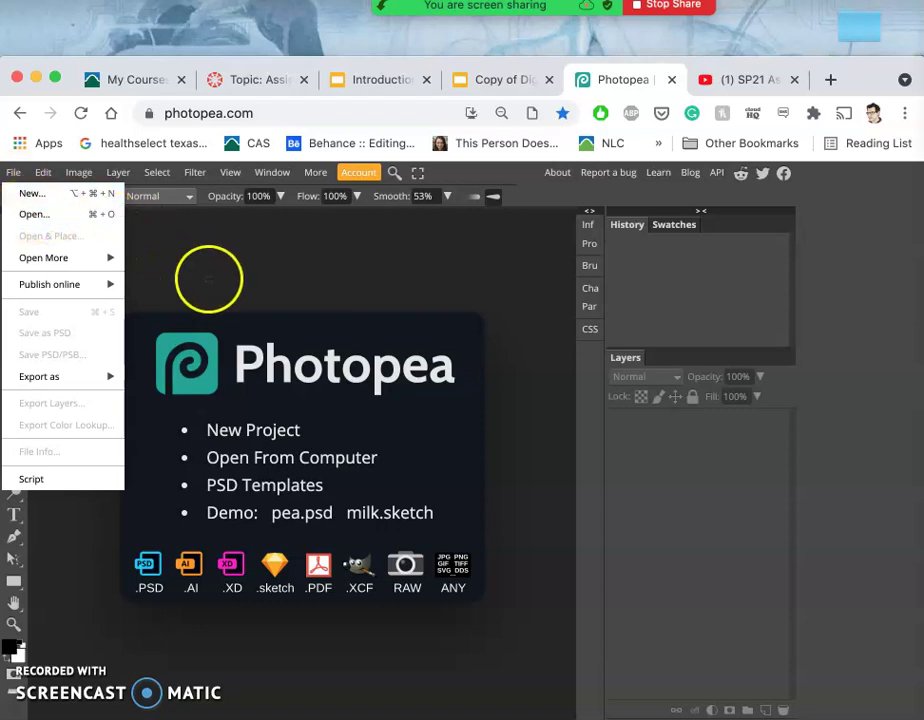
left_click(206, 274)
left_click(272, 461)
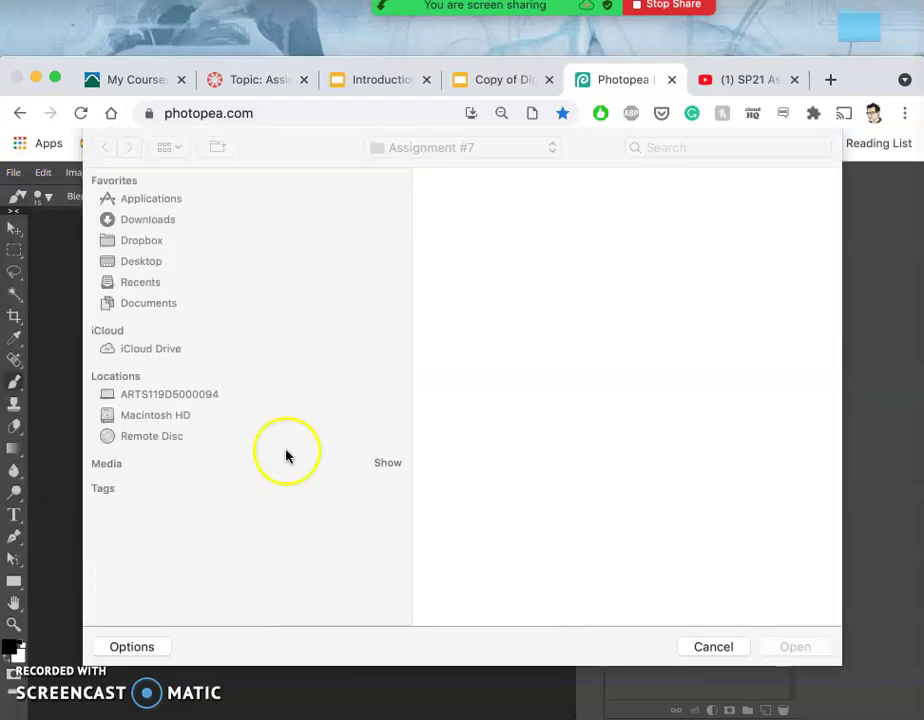
scroll(565, 400, "down", 5)
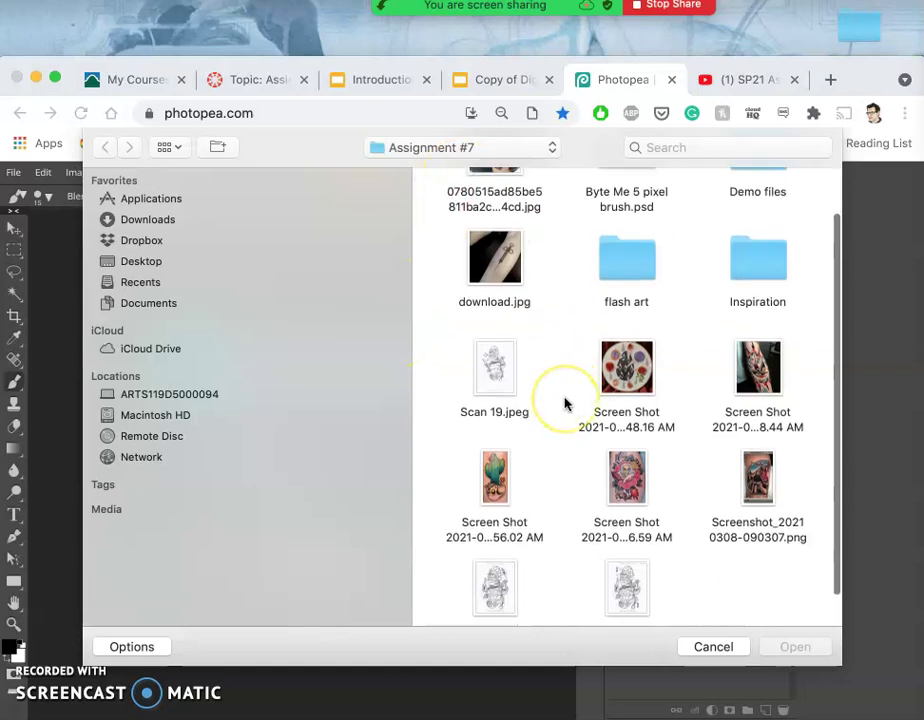
left_click(497, 548)
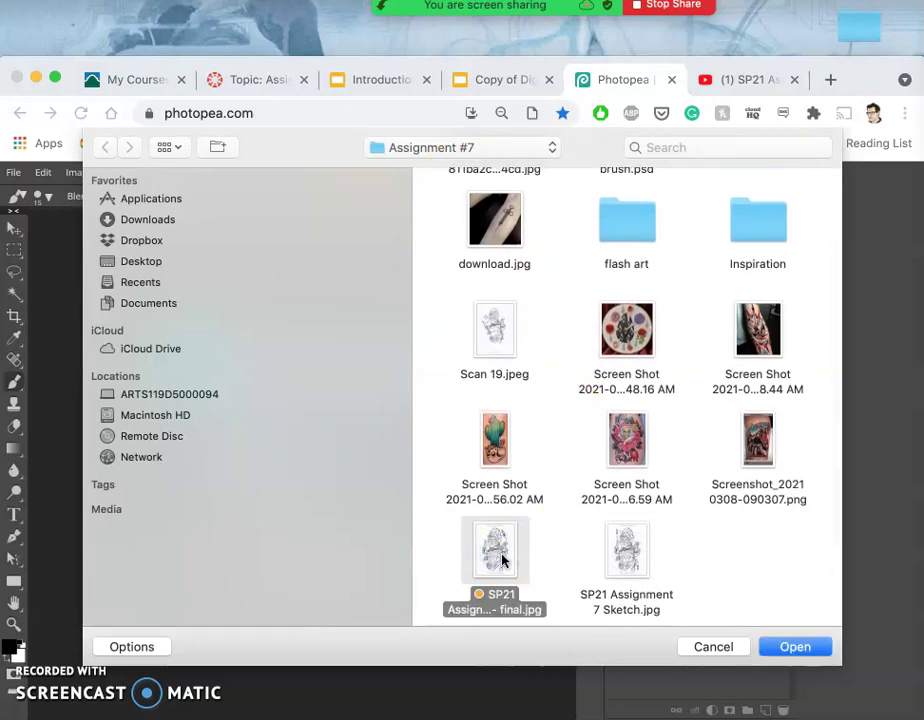
double_click(503, 561)
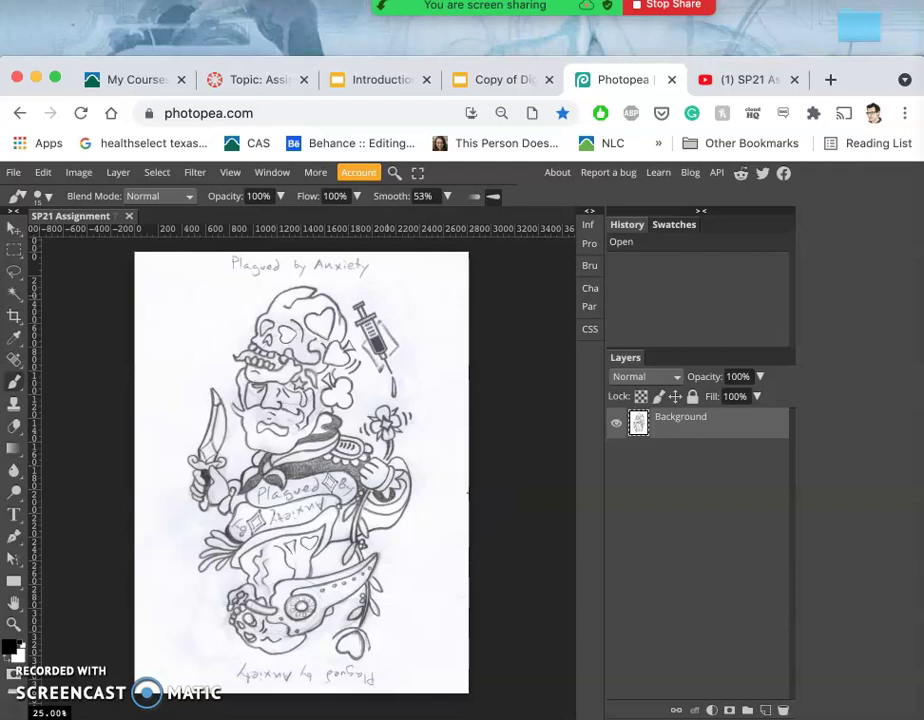
Step: Look at the sketch-to-linework-to-color examples on the course assignment page, returning to Photopea
left_click(274, 82)
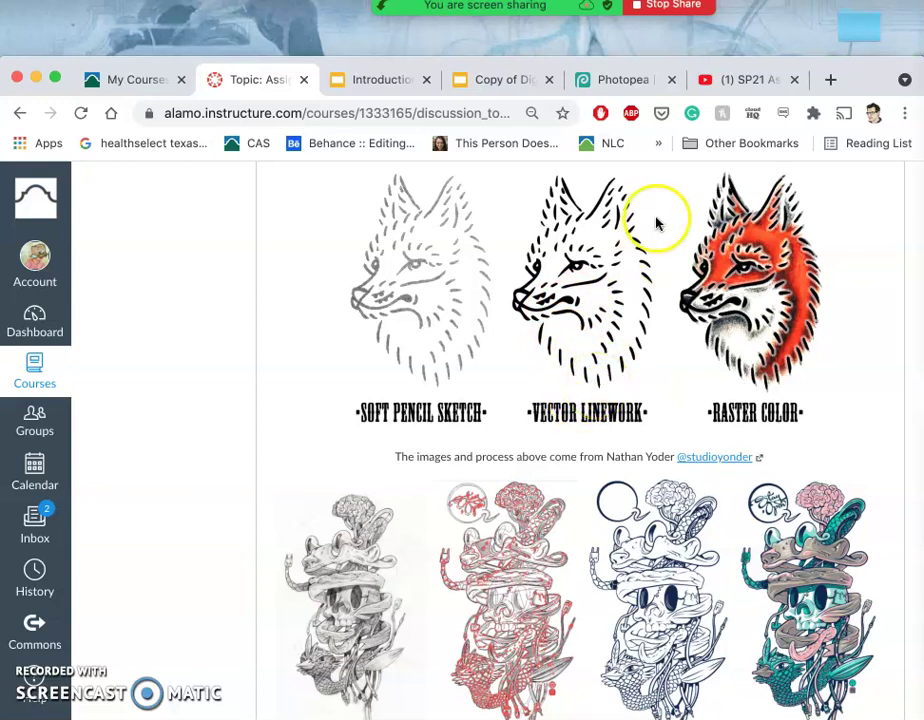
left_click(615, 82)
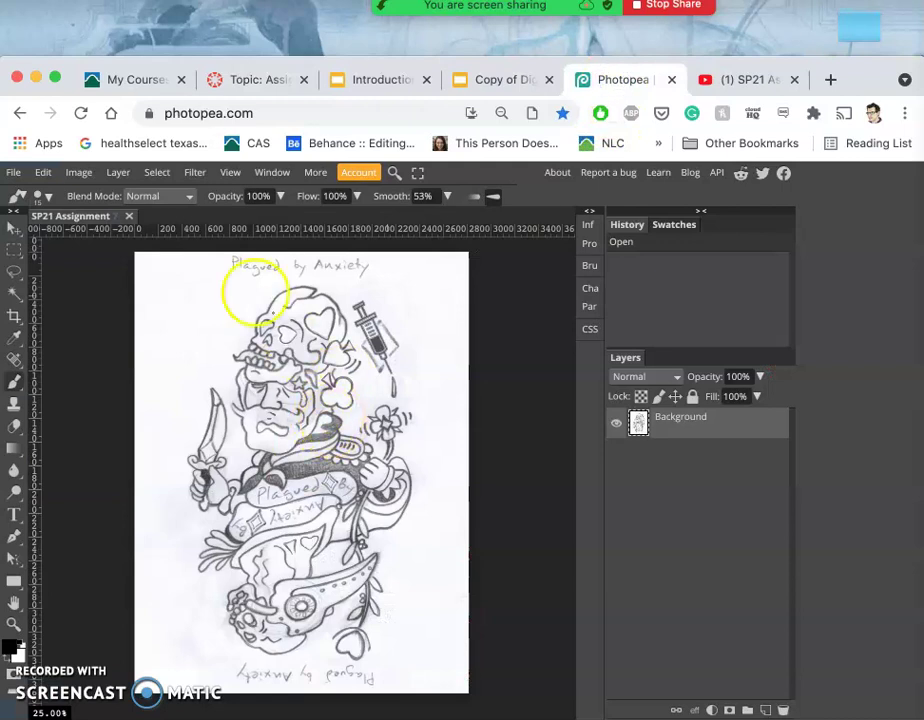
Step: Change the image size with resampling turned off, a width of 9 in and a resolution of 300 DPI
left_click(82, 172)
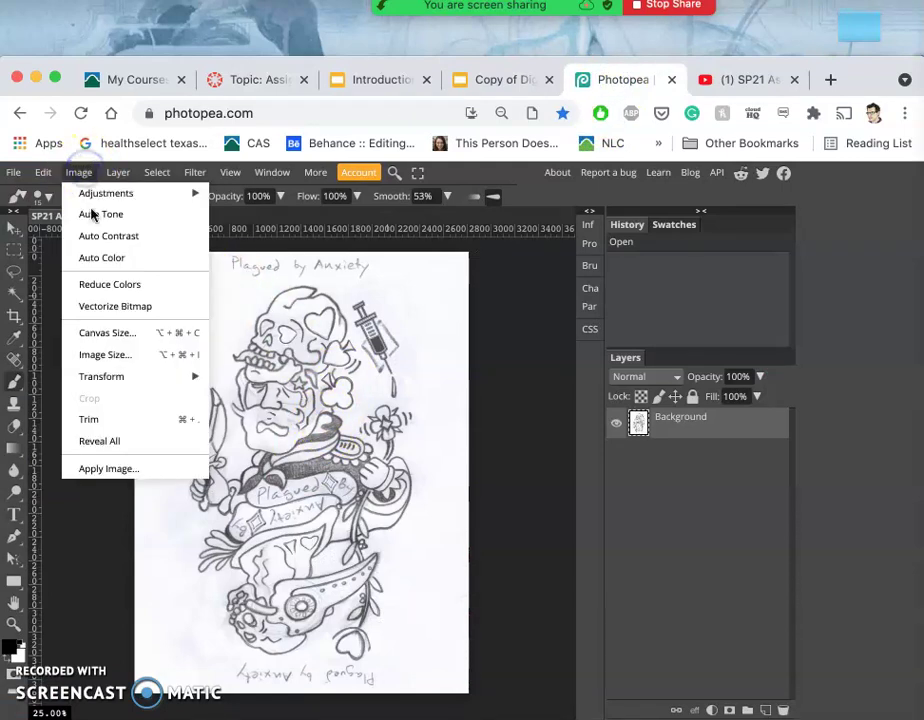
left_click(104, 355)
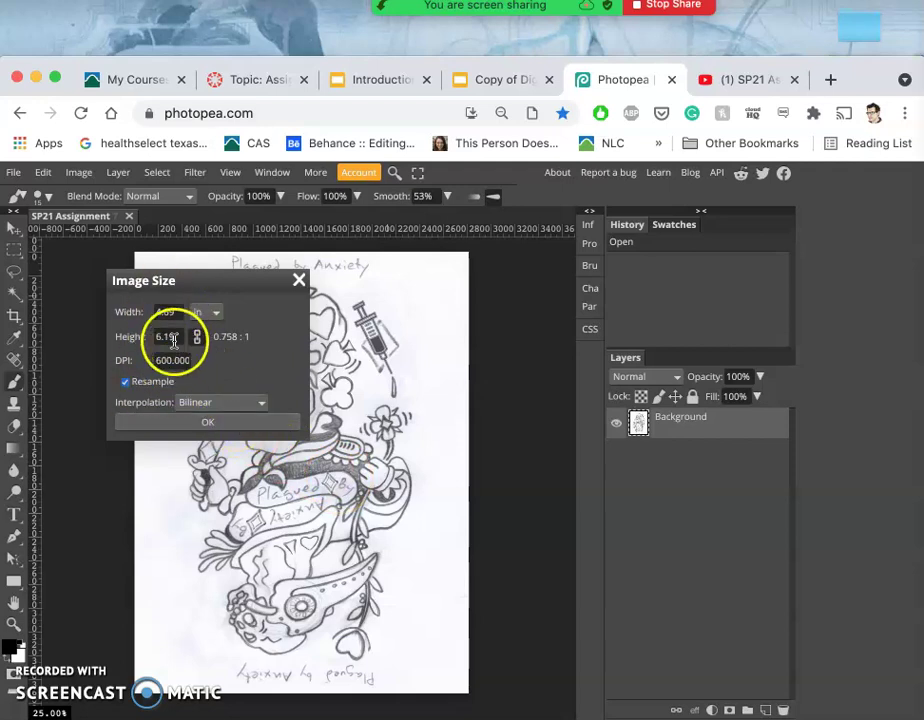
left_click(126, 383)
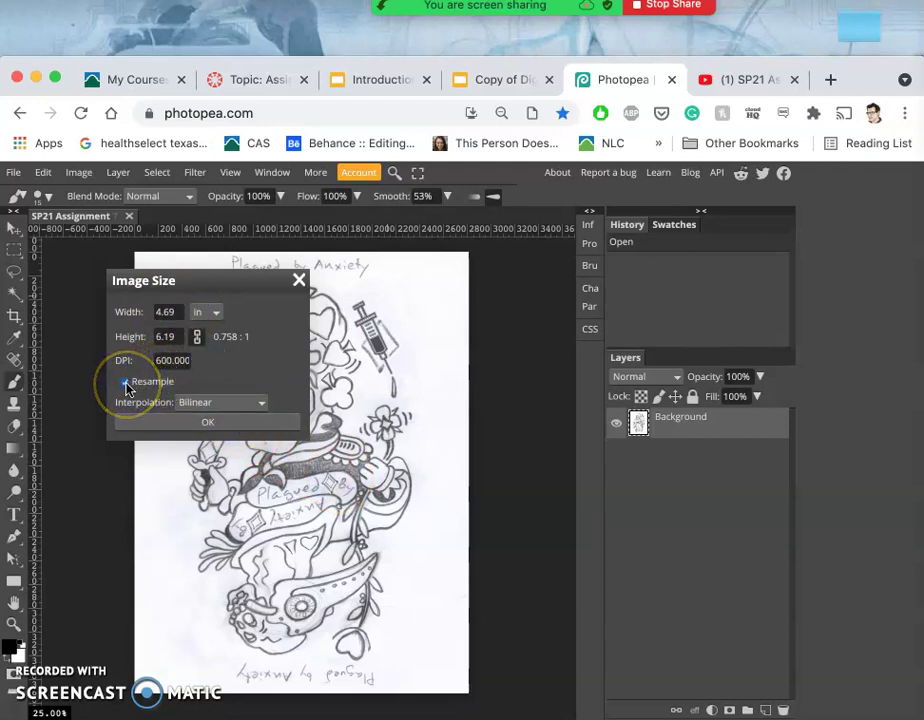
left_click(126, 383)
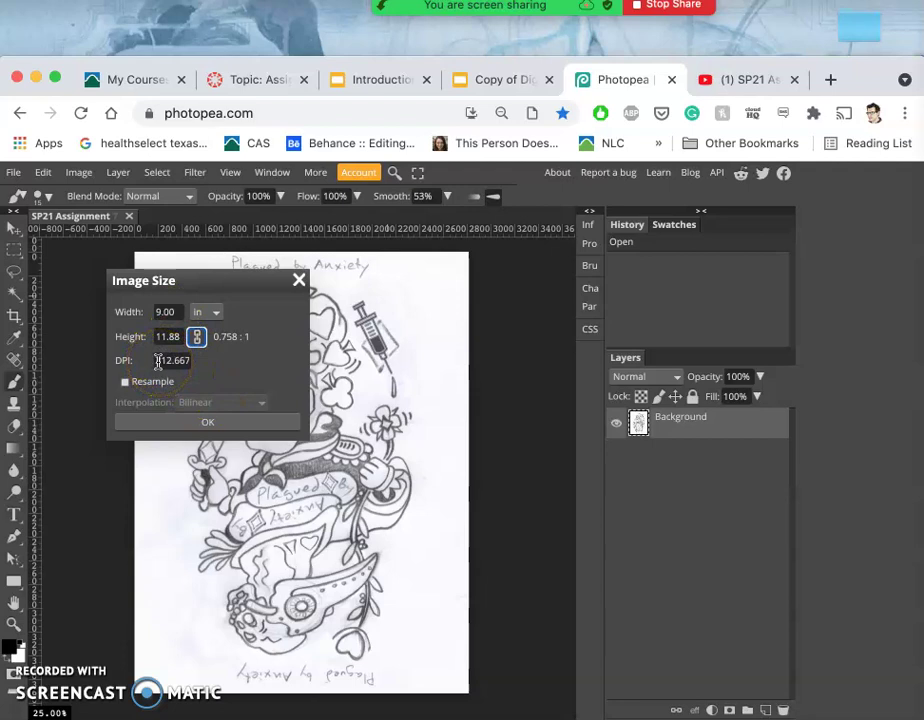
left_click_drag(158, 362, 198, 367)
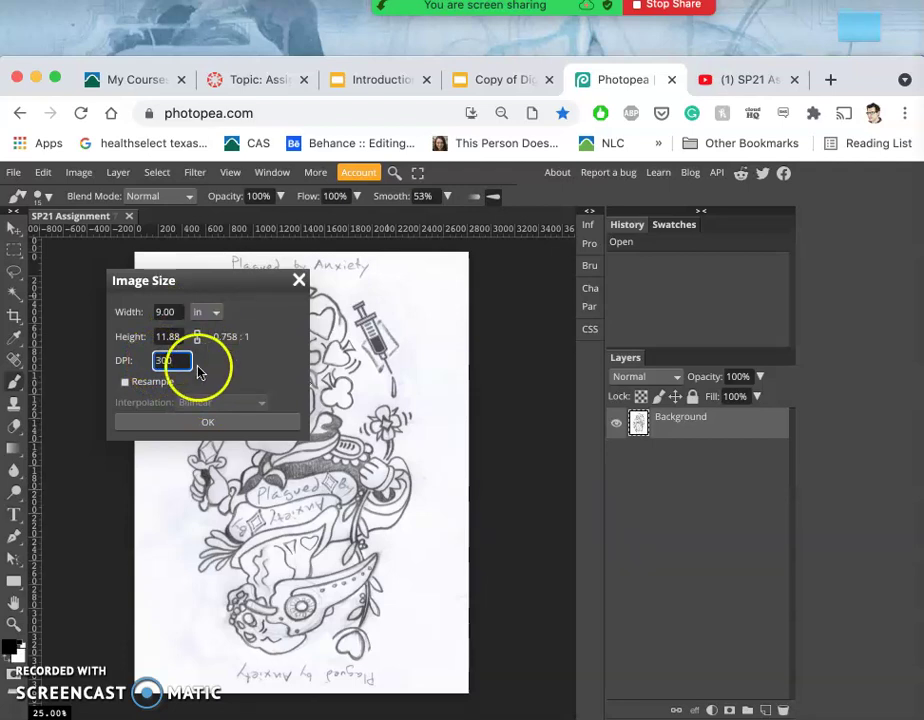
double_click(177, 362)
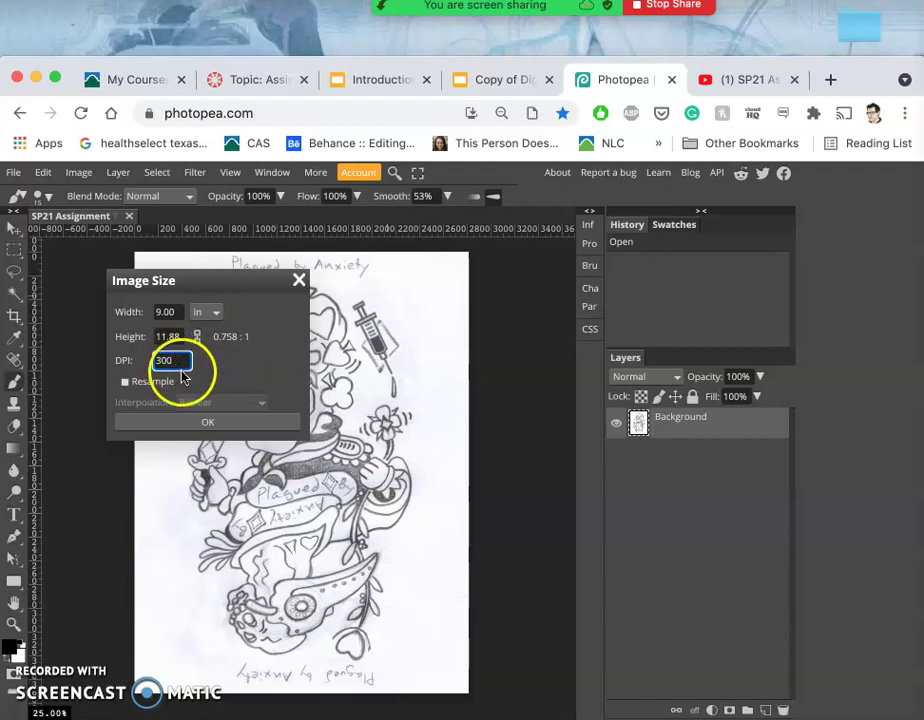
left_click(207, 421)
key("Return")
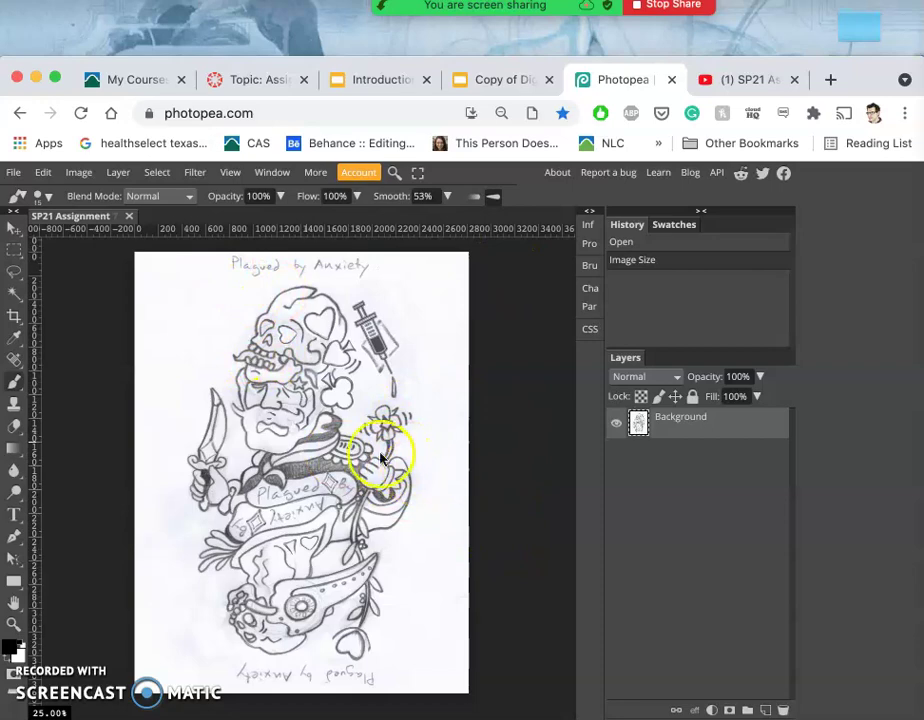
scroll(380, 458, "up", 10)
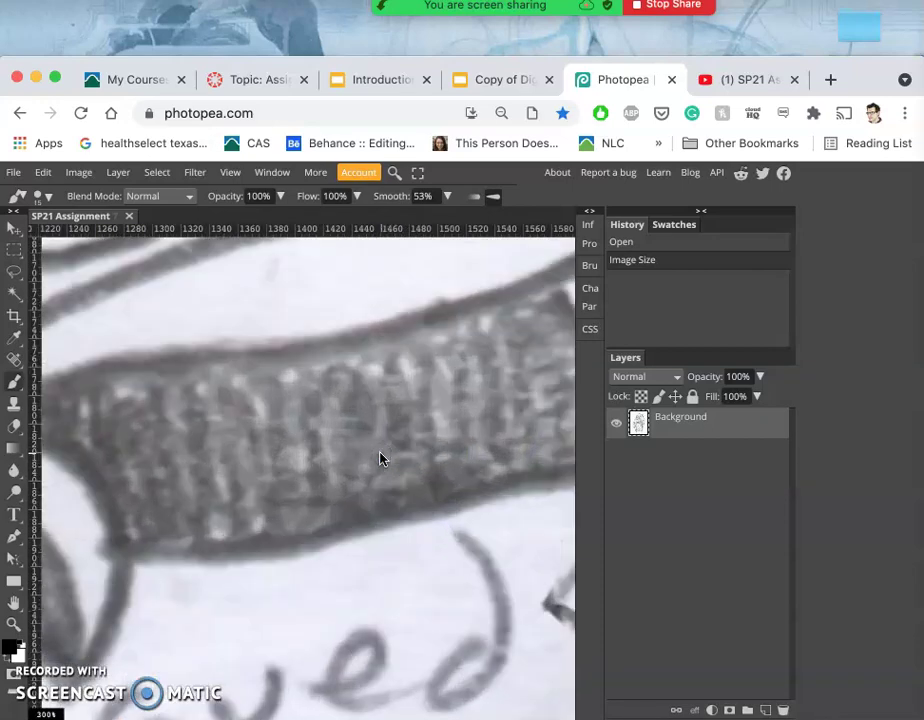
scroll(380, 458, "down", 10)
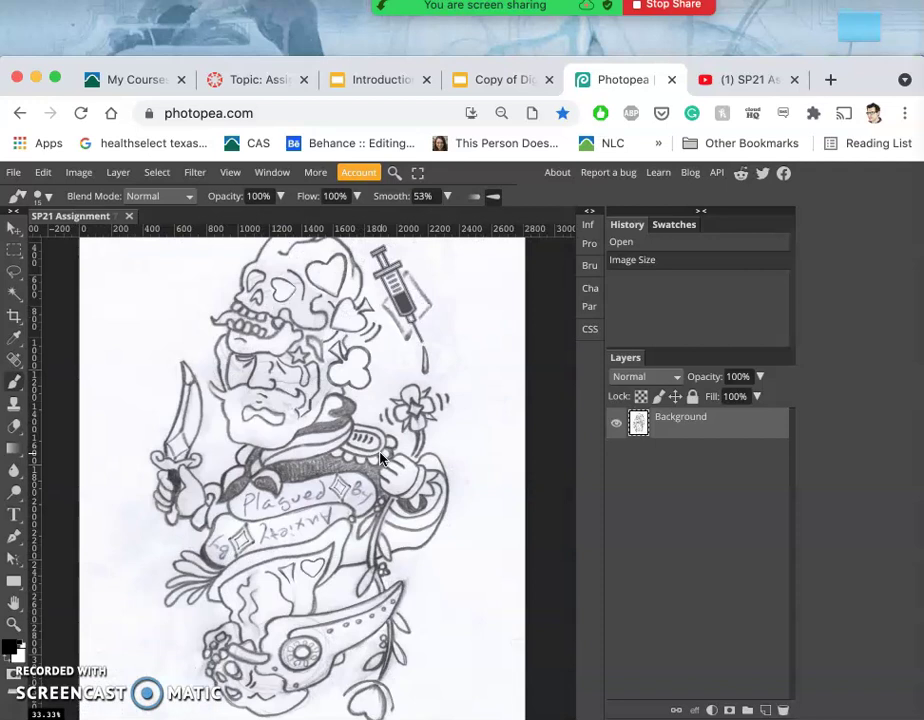
scroll(380, 458, "down", 2)
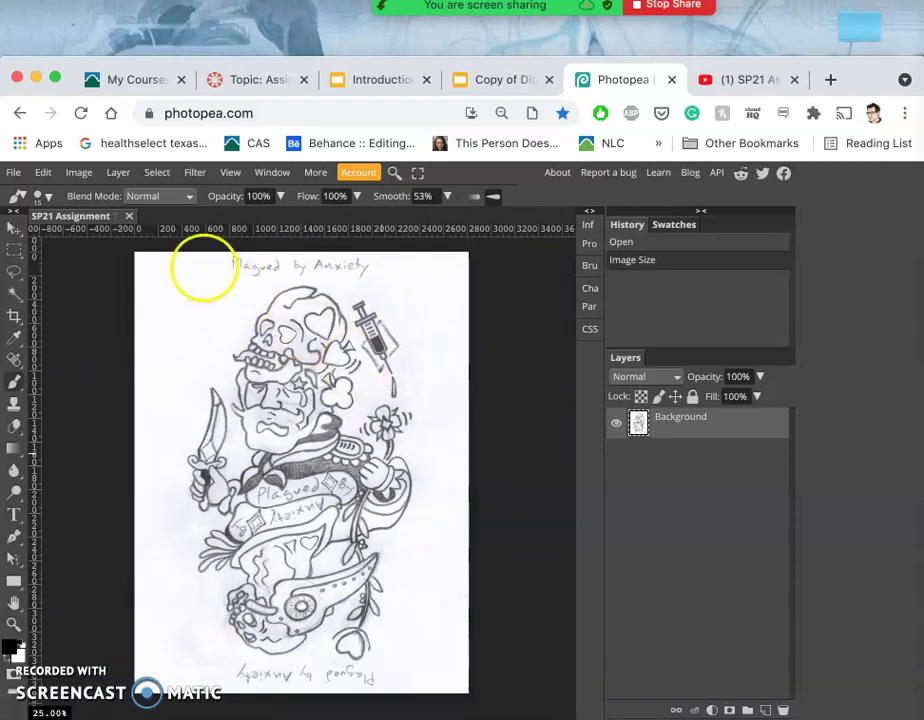
Step: Select the Brush tool and set its size to 147 px
left_click(16, 381)
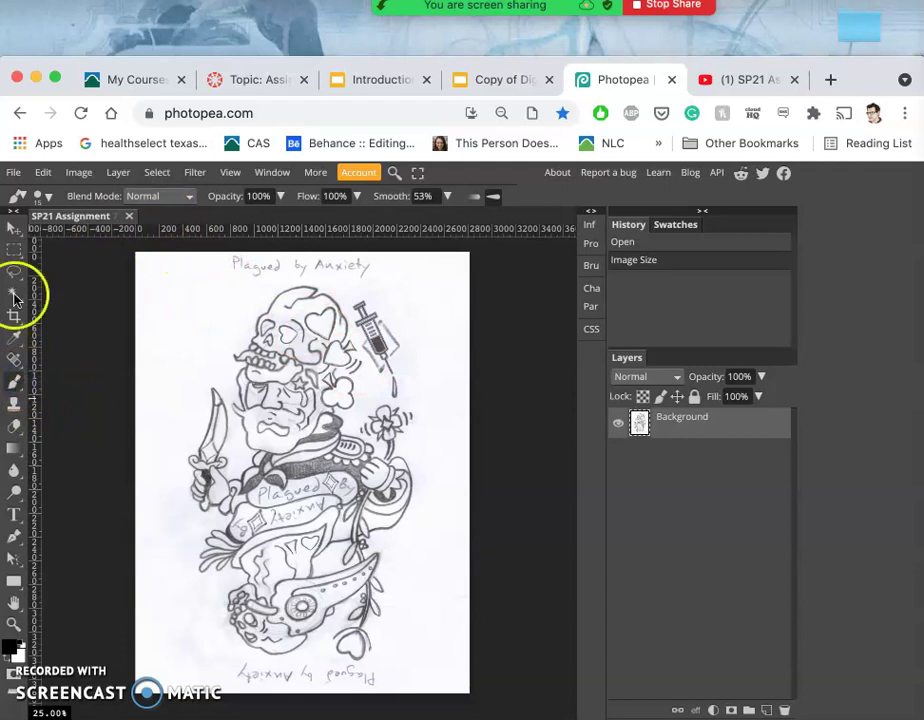
left_click(44, 196)
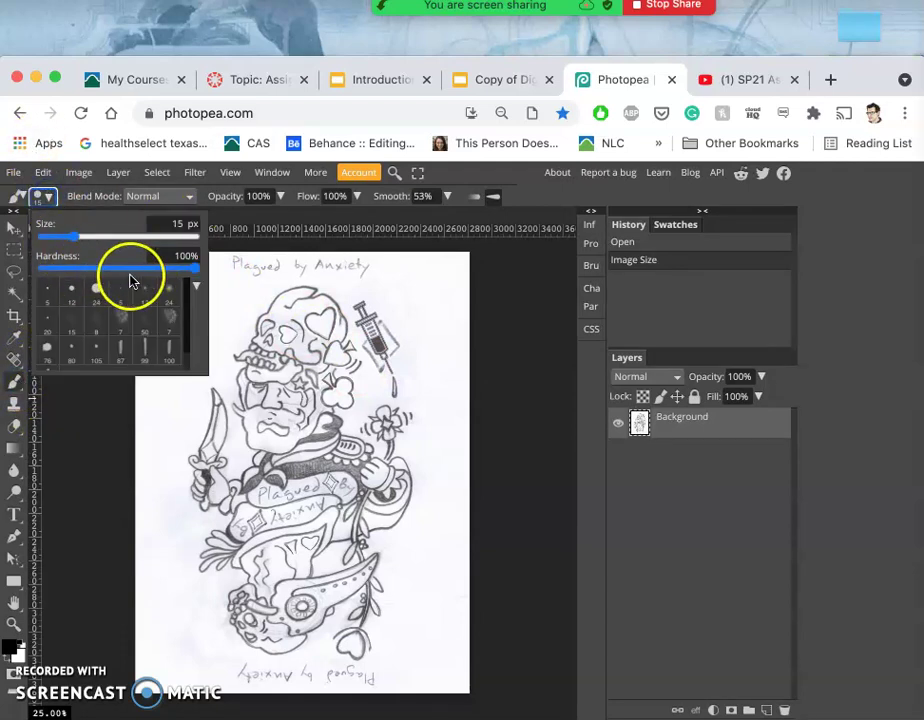
left_click(175, 278)
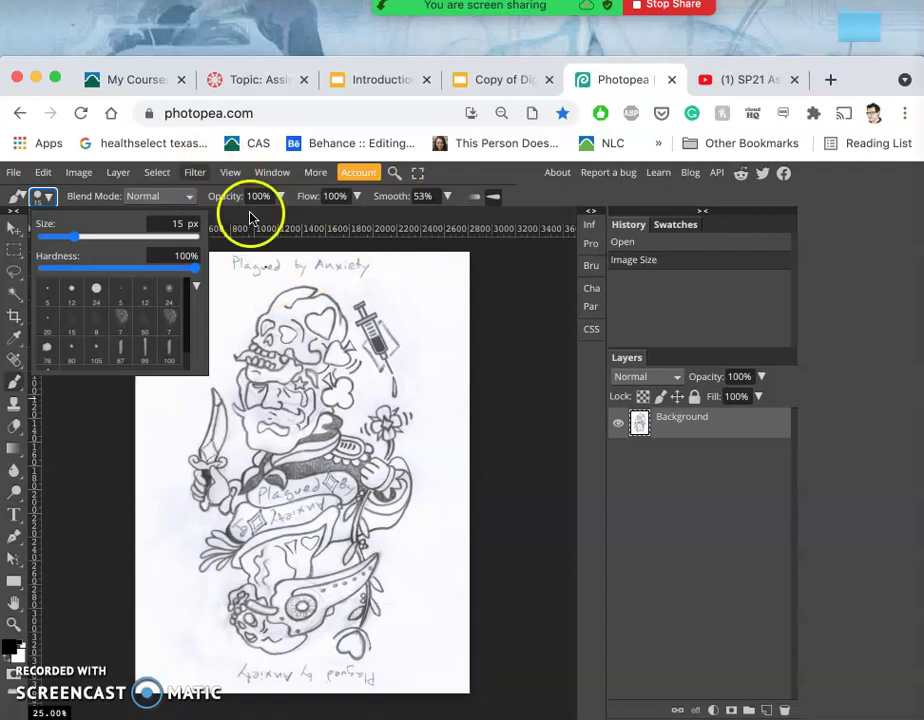
left_click(226, 278)
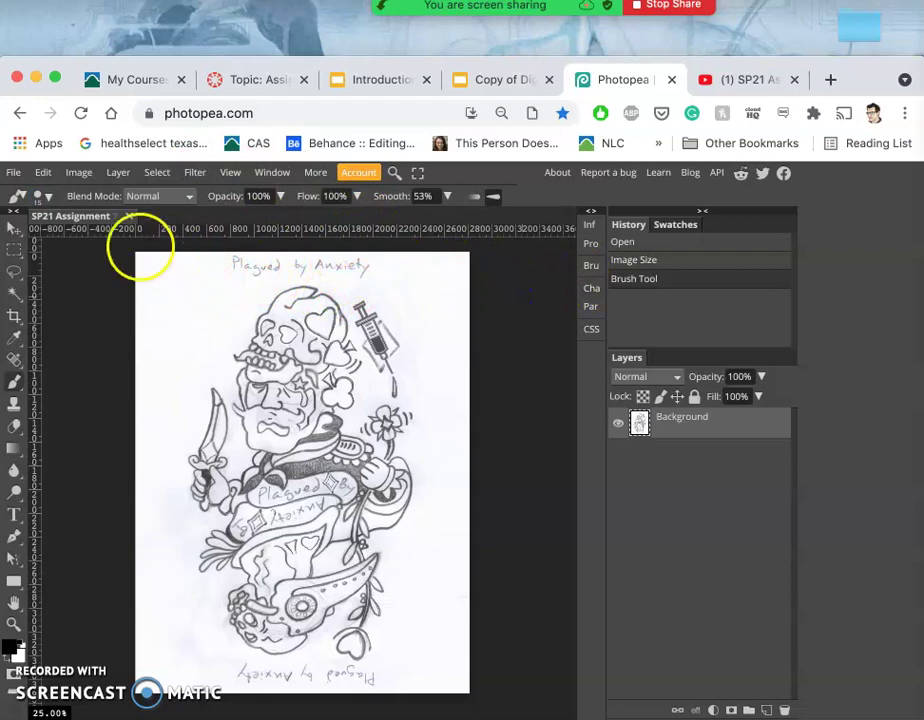
left_click(45, 196)
left_click_drag(75, 236, 117, 237)
Step: Paint wavy black test strokes down the blank margin beside the knife figure and undo them
left_click(253, 291)
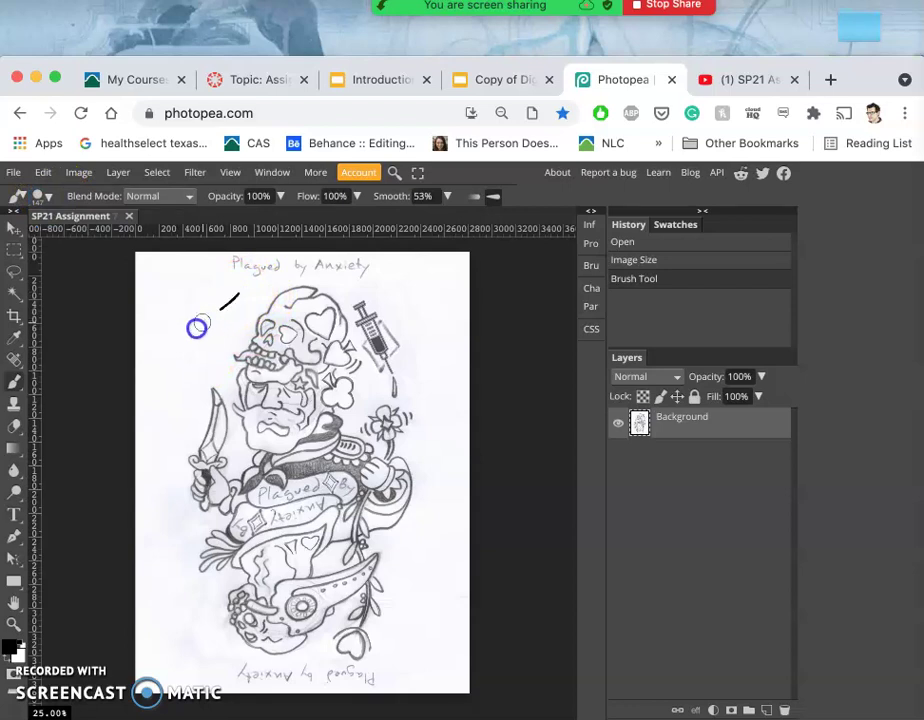
mouse_move(177, 383)
left_mouse_down()
mouse_move(173, 416)
mouse_move(143, 480)
mouse_move(140, 531)
mouse_move(181, 638)
left_mouse_up()
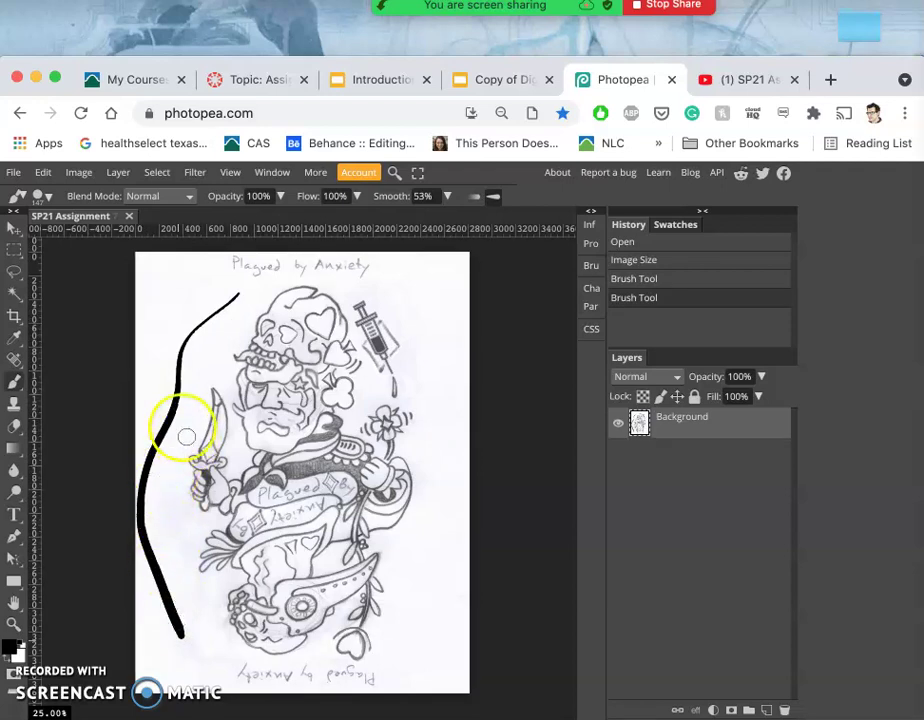
mouse_move(193, 296)
left_mouse_down()
mouse_move(161, 350)
mouse_move(179, 410)
left_mouse_up()
mouse_move(155, 465)
left_mouse_down()
mouse_move(146, 497)
mouse_move(186, 569)
left_mouse_up()
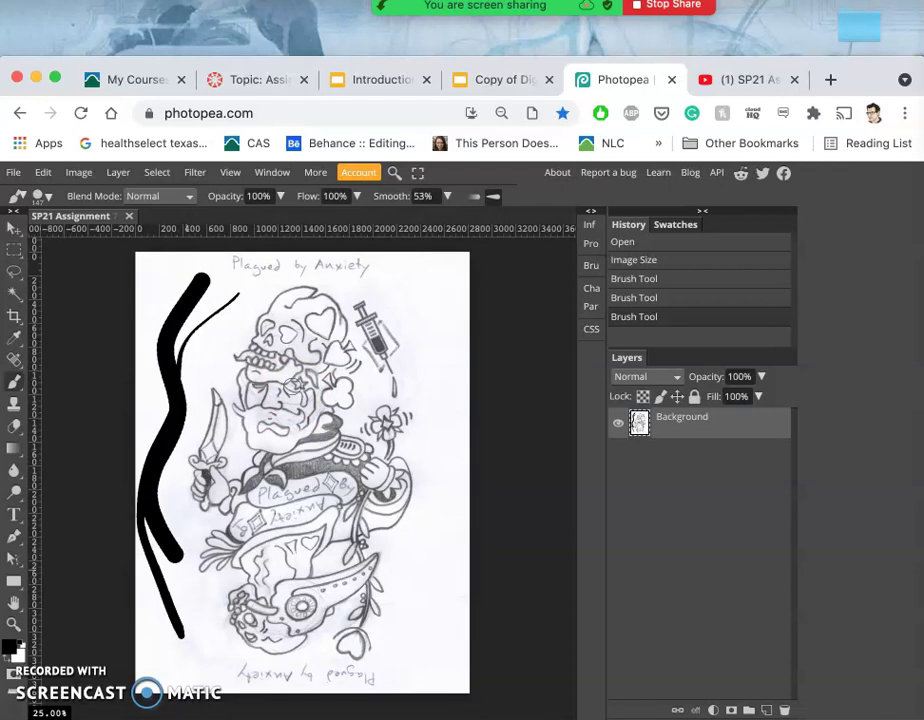
left_click(300, 379)
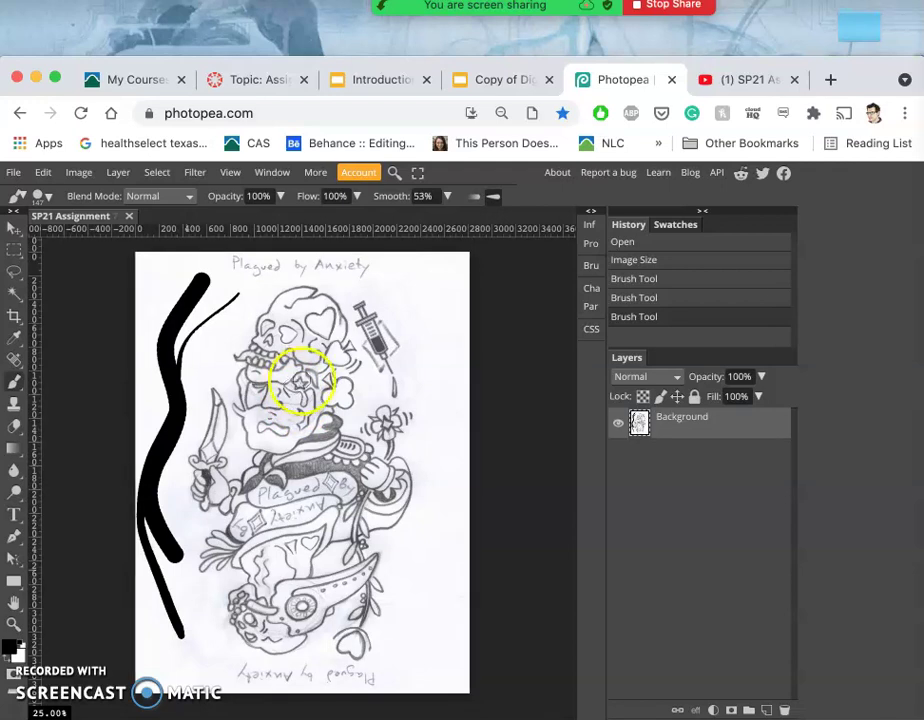
key("ctrl+z")
key("ctrl+z")
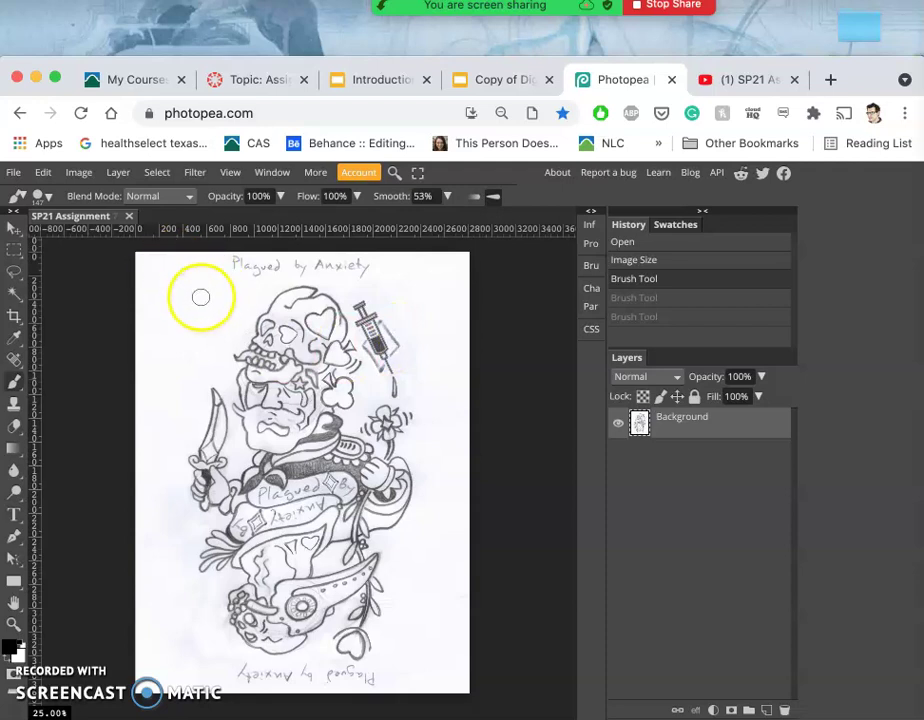
mouse_move(172, 314)
left_mouse_down()
mouse_move(172, 348)
mouse_move(184, 371)
mouse_move(180, 400)
mouse_move(143, 465)
mouse_move(169, 503)
left_mouse_up()
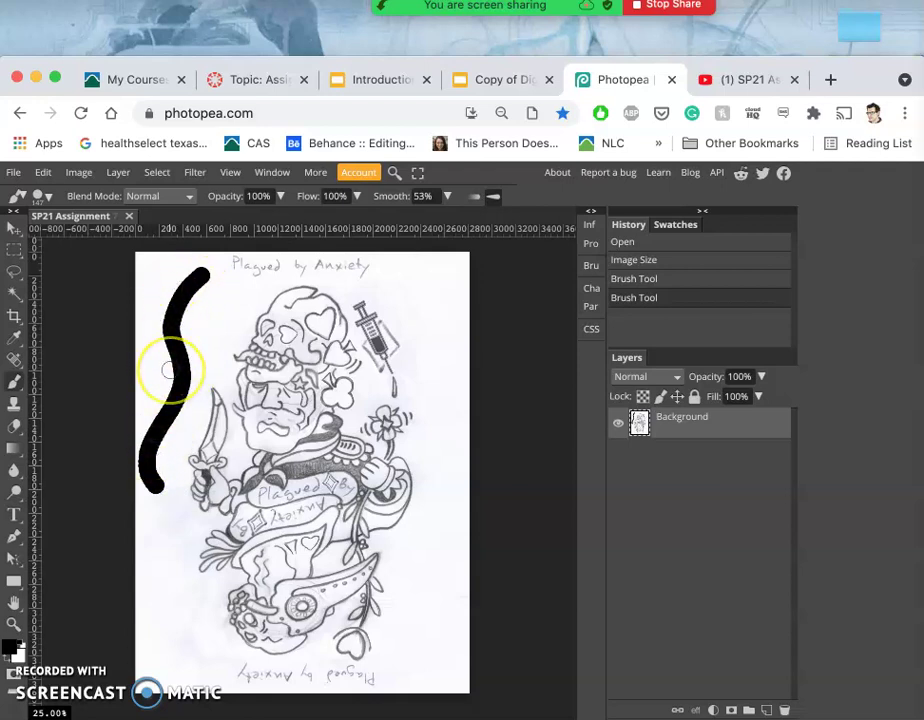
key("ctrl+z")
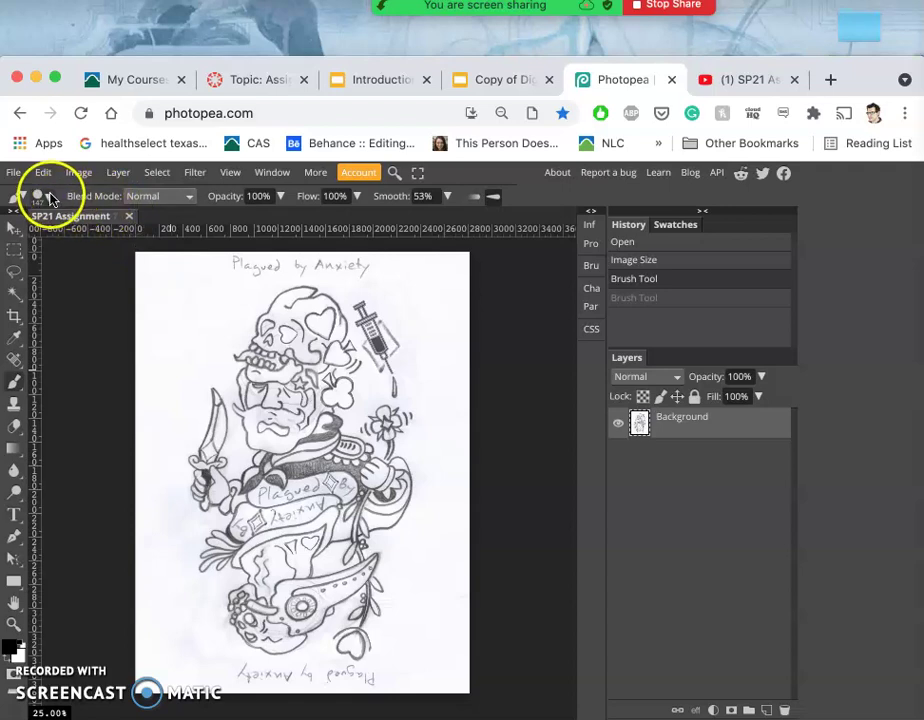
Step: Choose the hard round brush preset at 100% hardness and set its size to 113 px
left_click(50, 197)
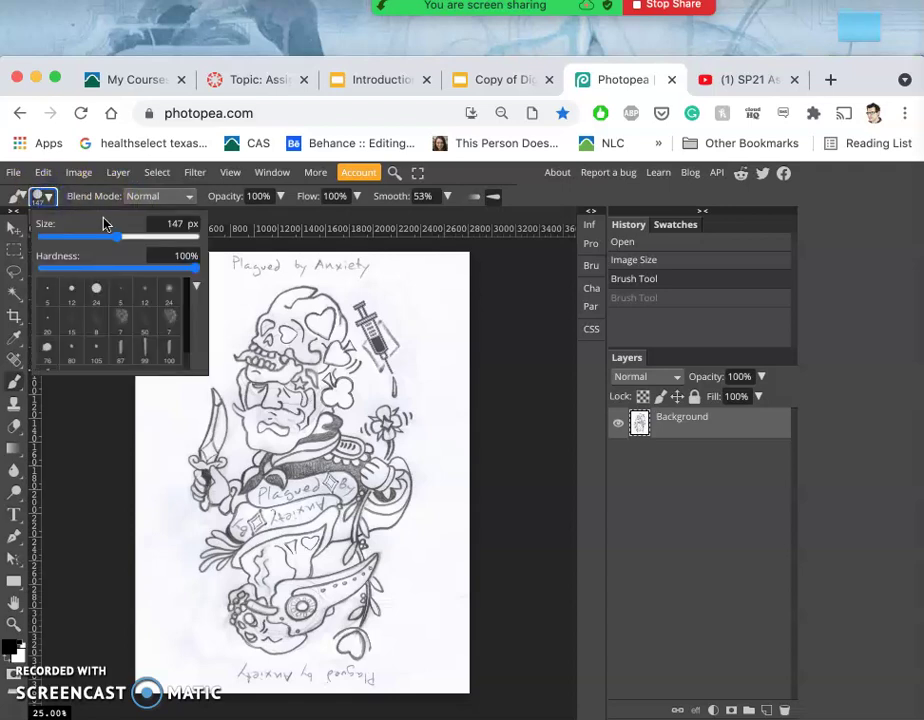
left_click(95, 292)
left_click(192, 267)
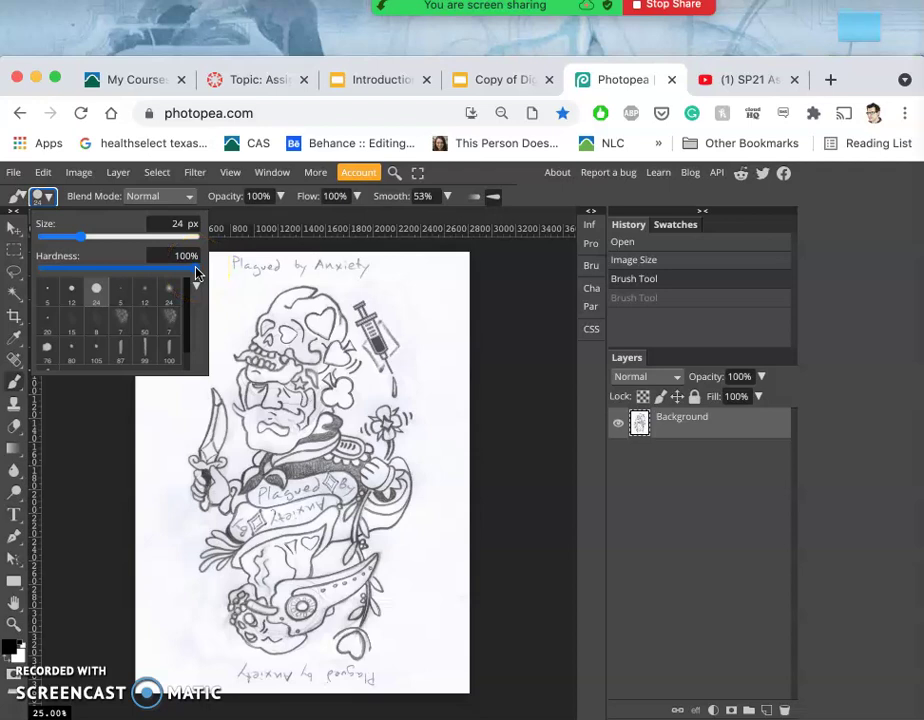
left_click(84, 238)
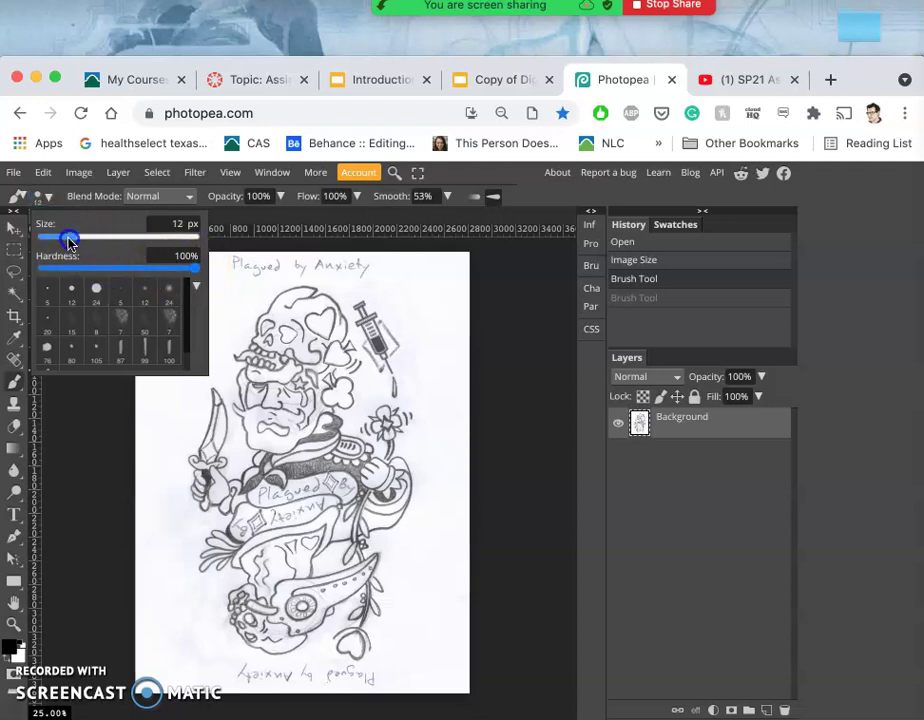
left_click_drag(81, 242, 88, 240)
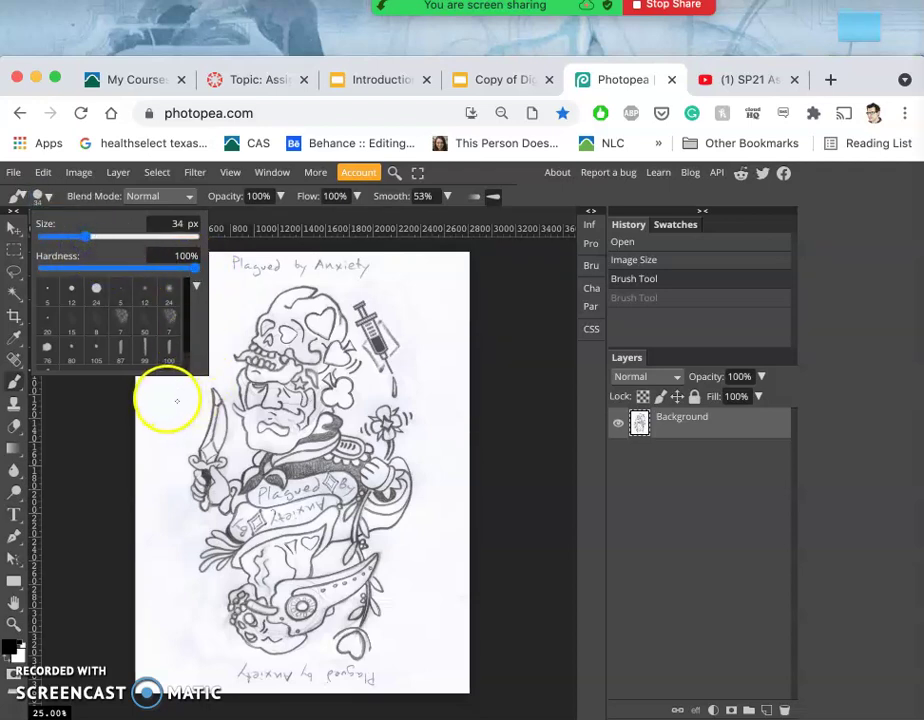
left_click(110, 245)
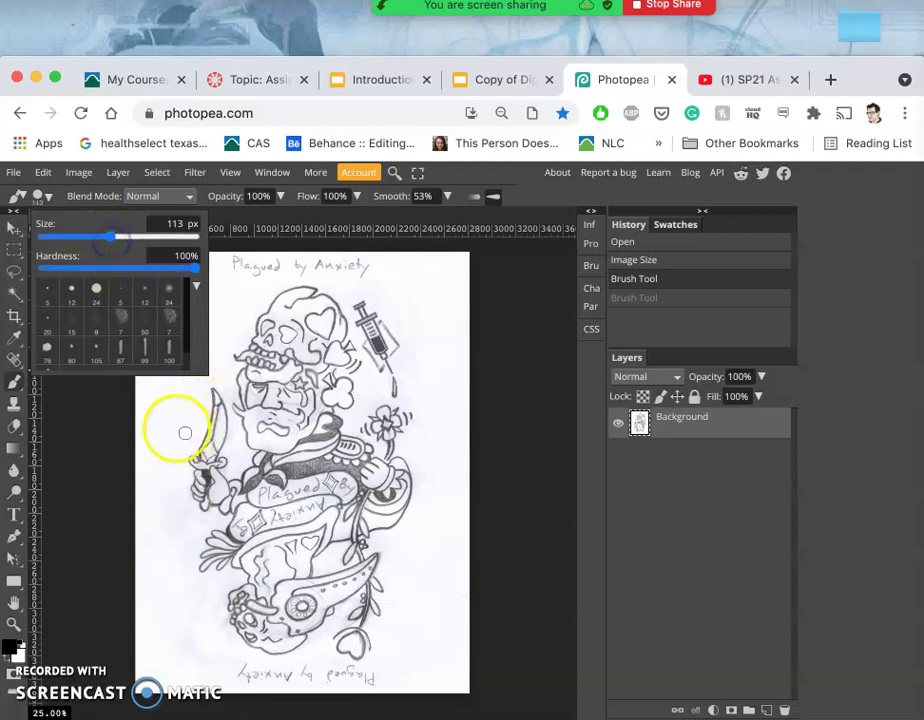
Step: Paint a thick black test stroke in the blank margin beside the knife and undo it
left_click(170, 403)
mouse_move(150, 520)
left_mouse_down()
mouse_move(161, 537)
mouse_move(155, 524)
left_mouse_up()
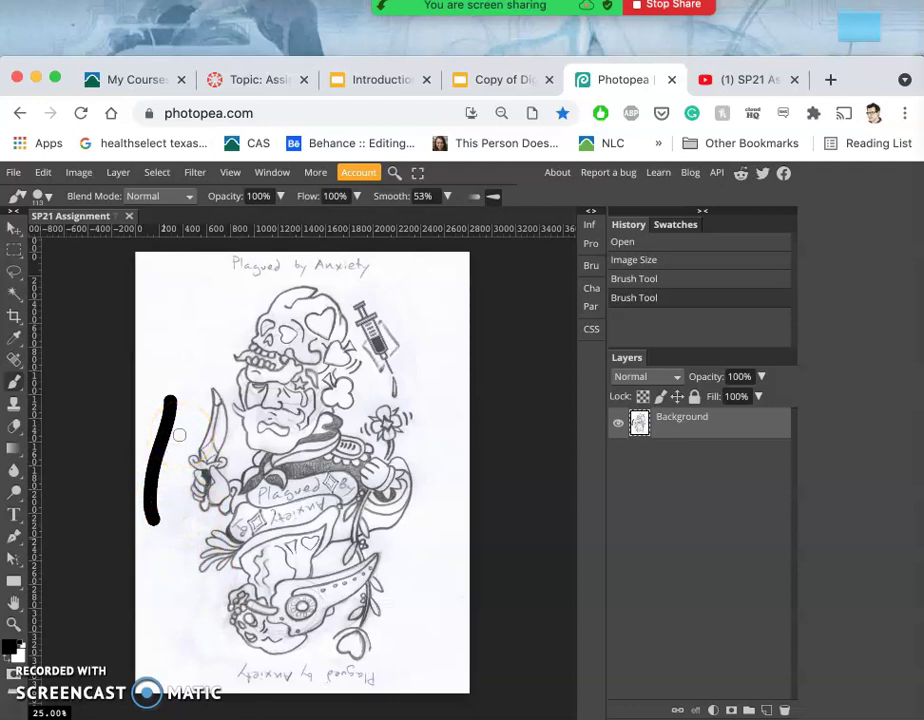
key("super+z")
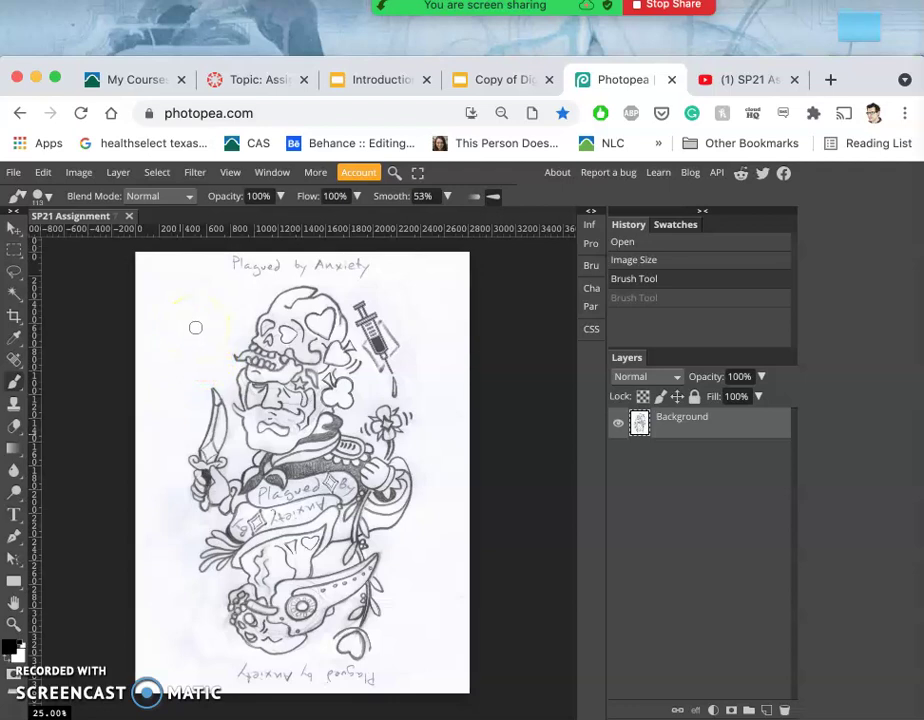
Step: Paint long and short black test strokes of varying thickness in the blank margin between the skull and the page edge
left_click(187, 294)
left_click_drag(144, 401, 144, 428)
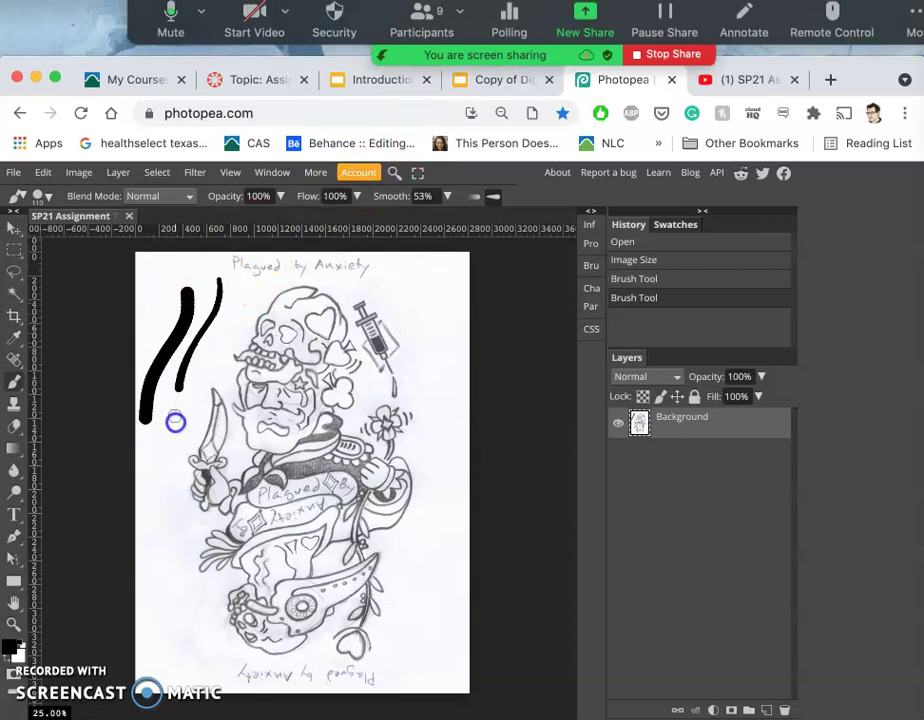
mouse_move(148, 524)
left_mouse_down()
mouse_move(150, 573)
mouse_move(162, 564)
mouse_move(180, 381)
mouse_move(227, 303)
left_mouse_up()
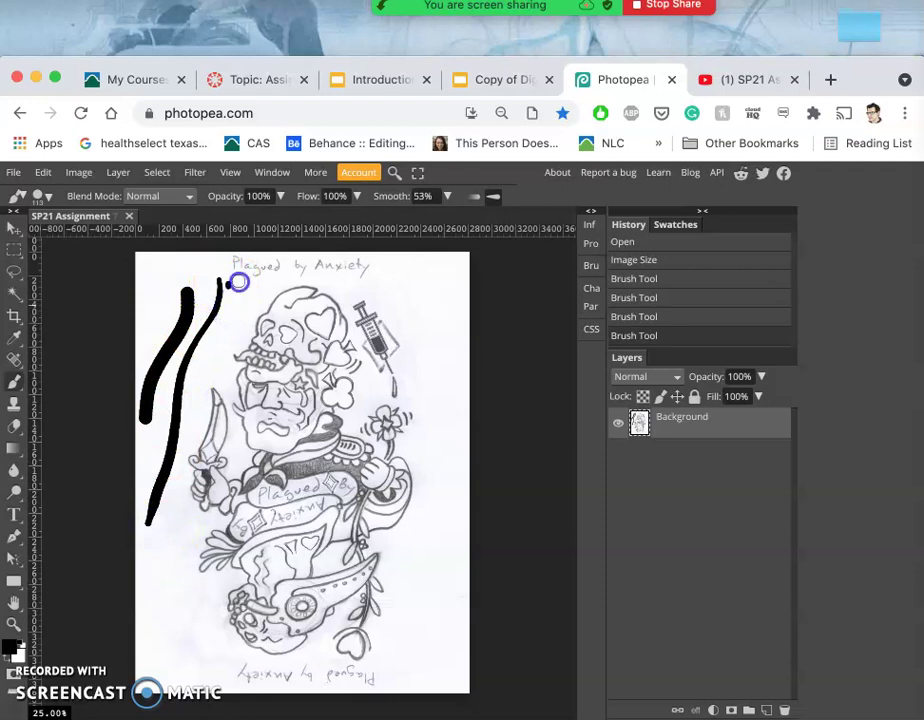
left_click(229, 320)
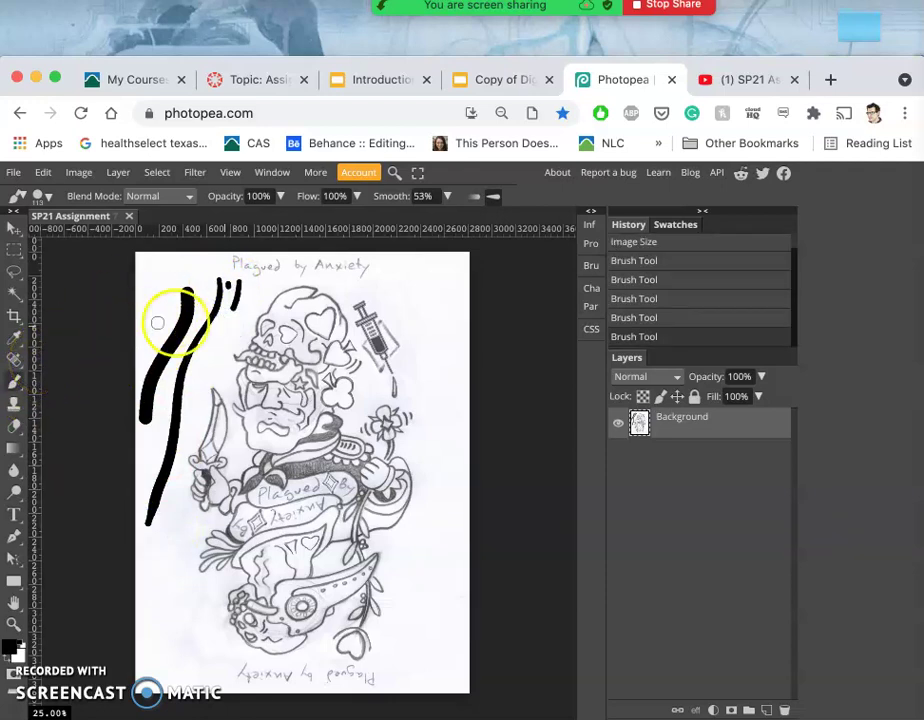
Step: Select the entire canvas, quit the Preview application and return to the Photopea page
key("ctrl+a")
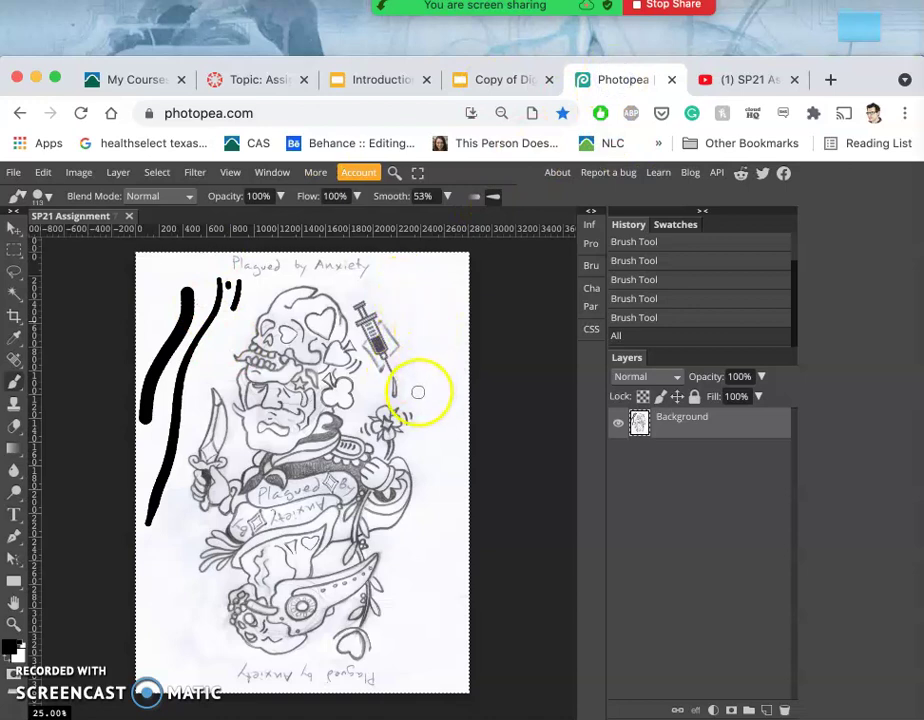
mouse_move(12, 98)
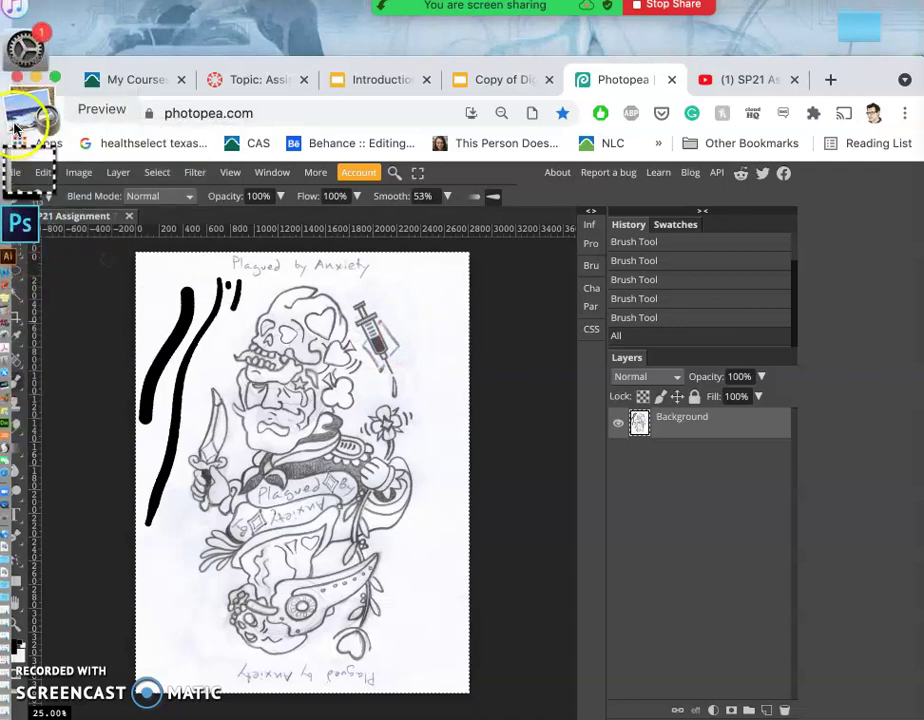
right_click(20, 122)
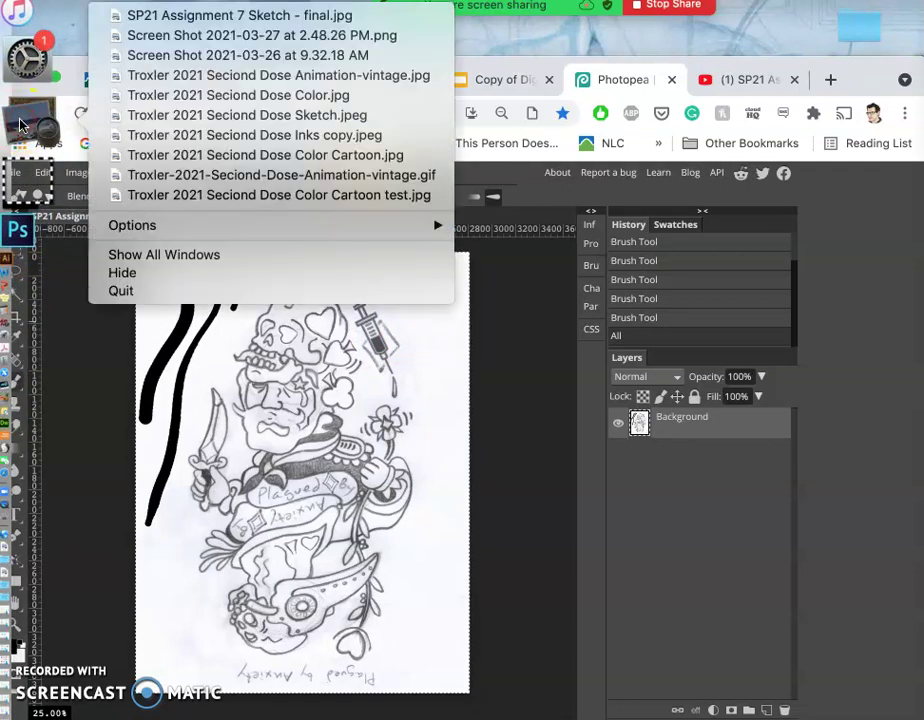
left_click(118, 287)
mouse_move(10, 140)
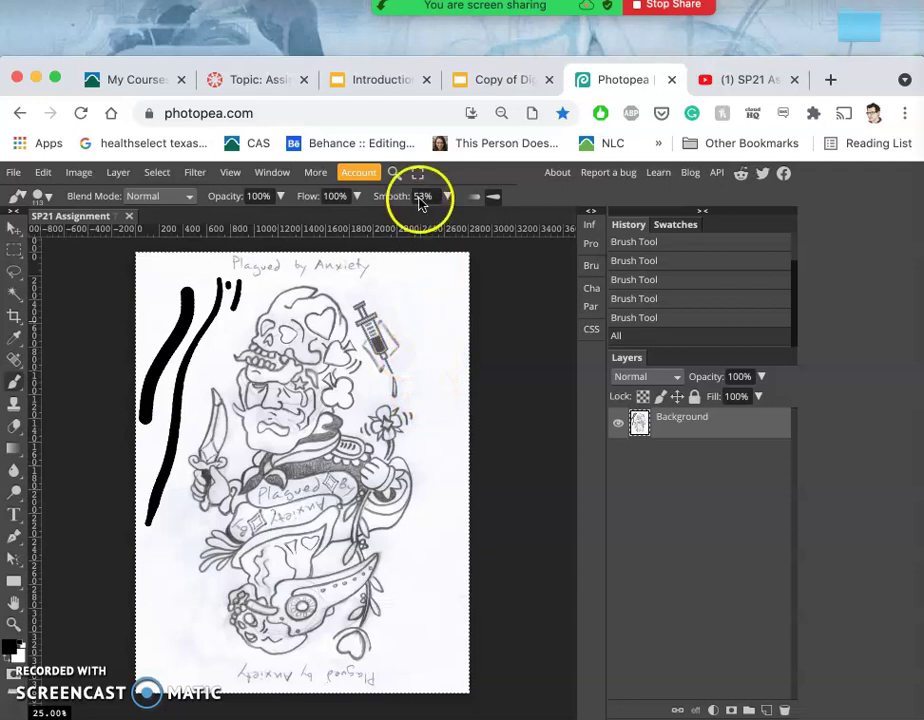
left_click(605, 86)
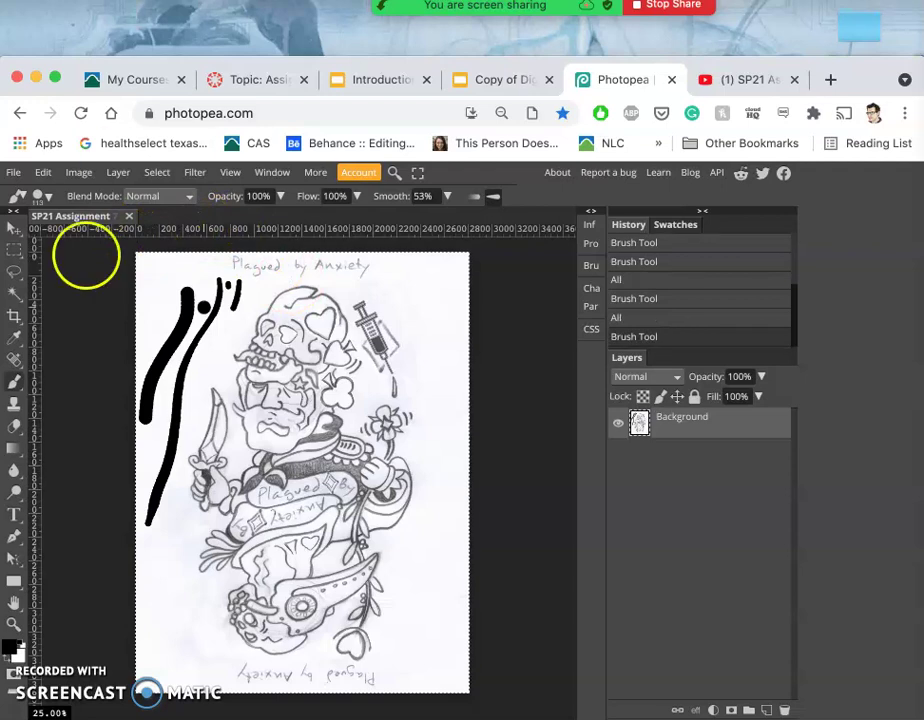
Step: Switch to the Lasso tool and clear the selection around the whole canvas
left_click(13, 272)
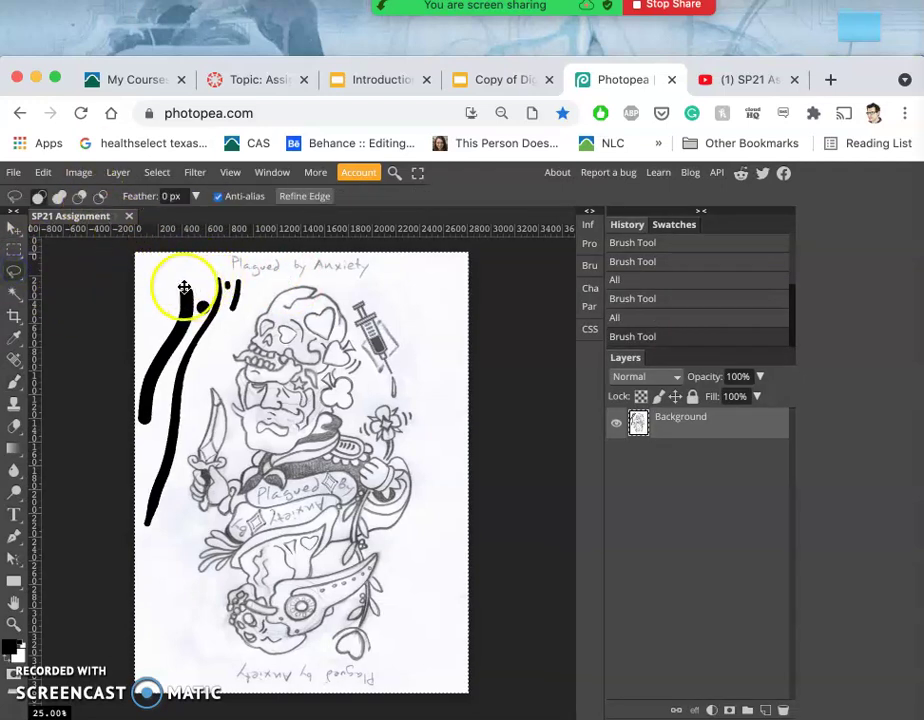
left_click(212, 357)
mouse_move(212, 357)
left_mouse_down()
mouse_move(190, 350)
mouse_move(229, 274)
mouse_move(186, 388)
mouse_move(208, 384)
mouse_move(203, 391)
left_mouse_up()
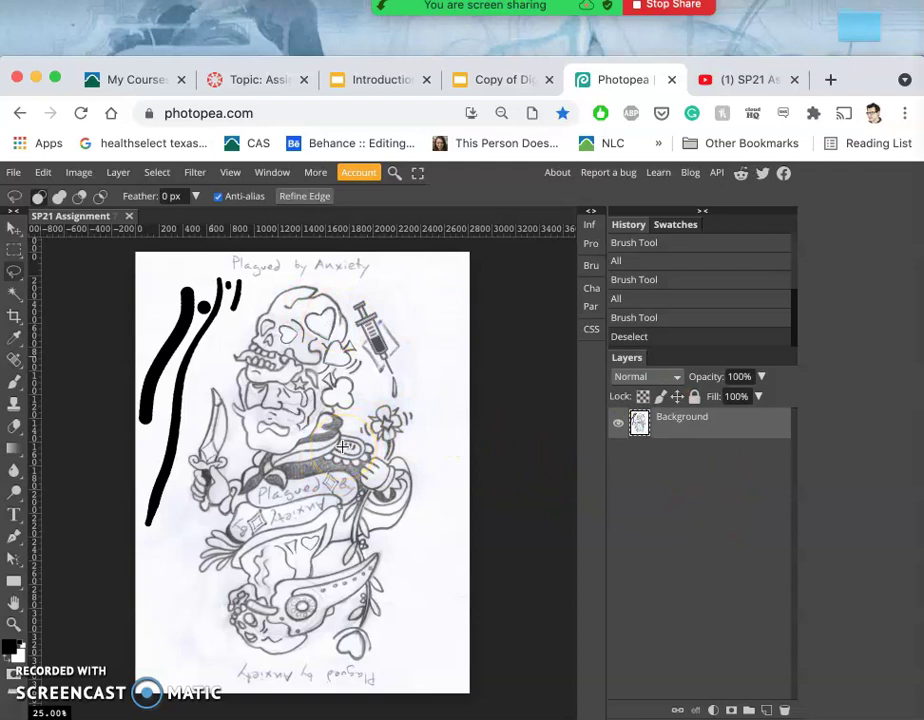
Step: Add a new layer above the sketch and fill it with white at 100% opacity
left_click(767, 710)
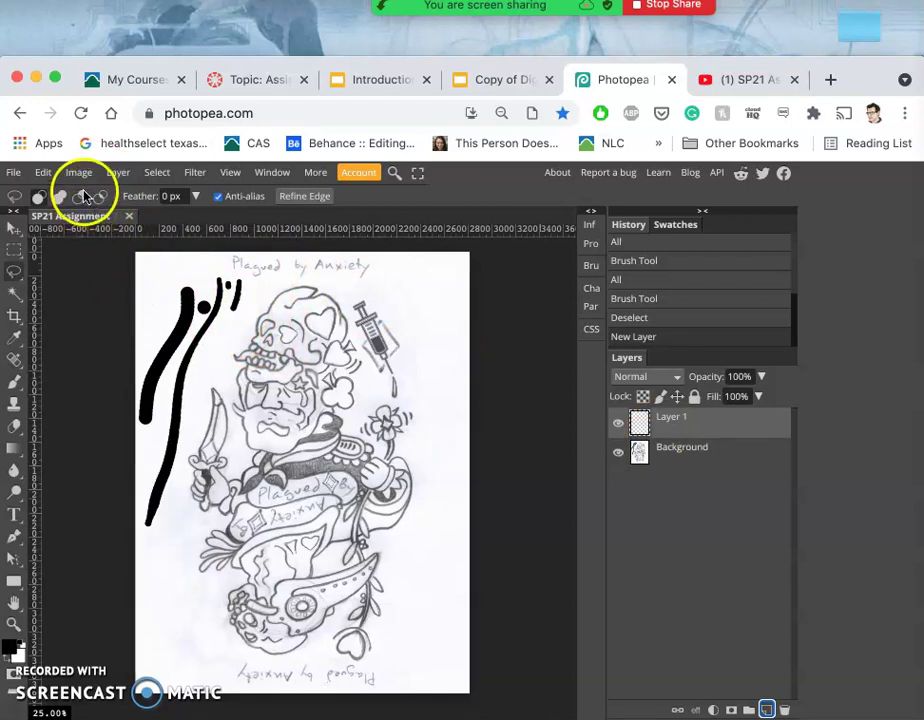
left_click(45, 175)
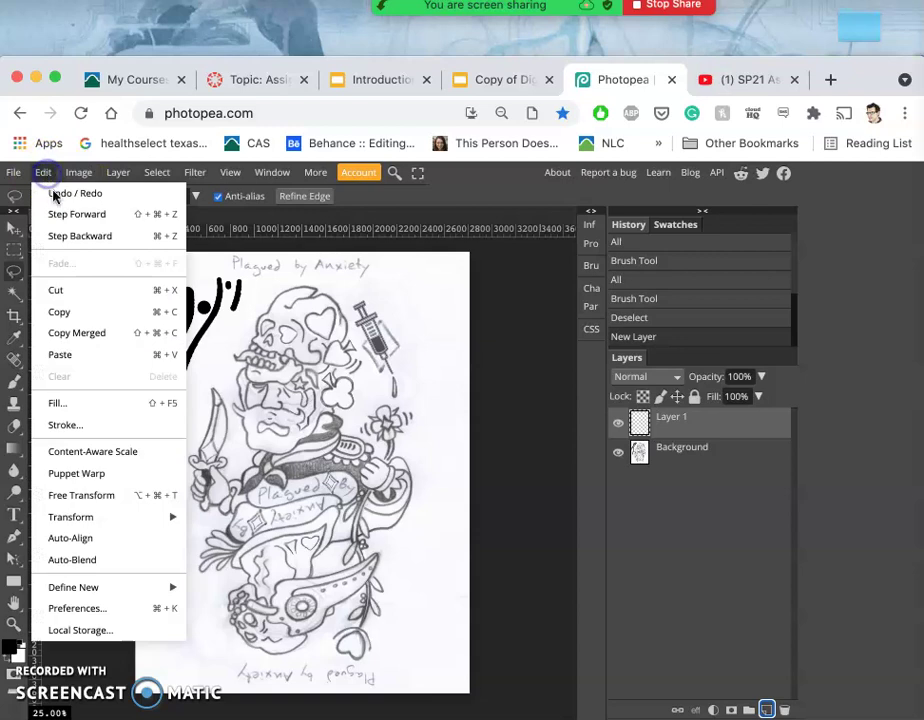
left_click(70, 402)
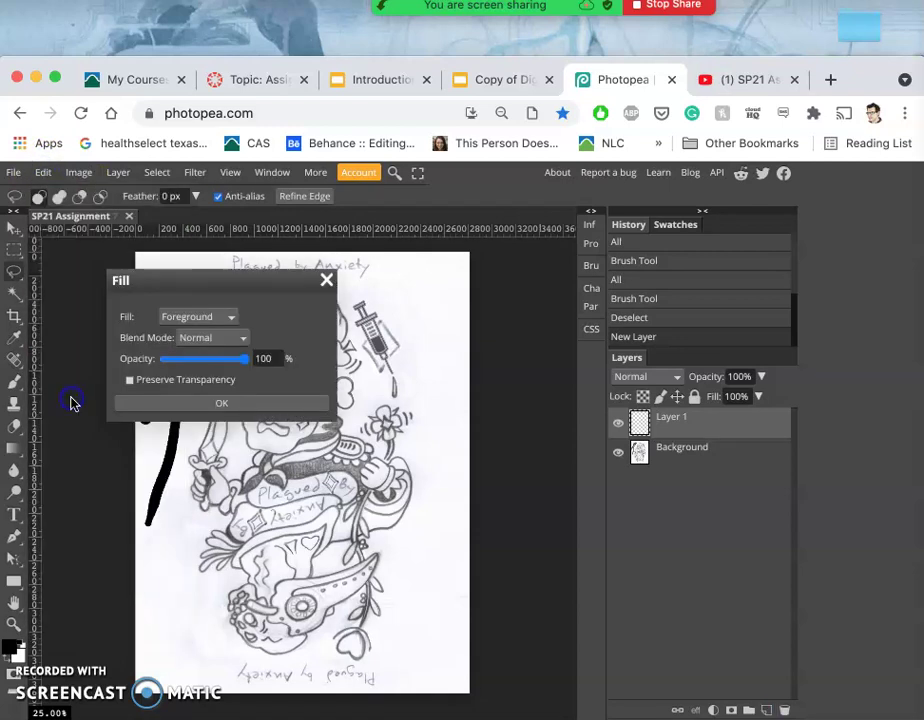
left_click(195, 318)
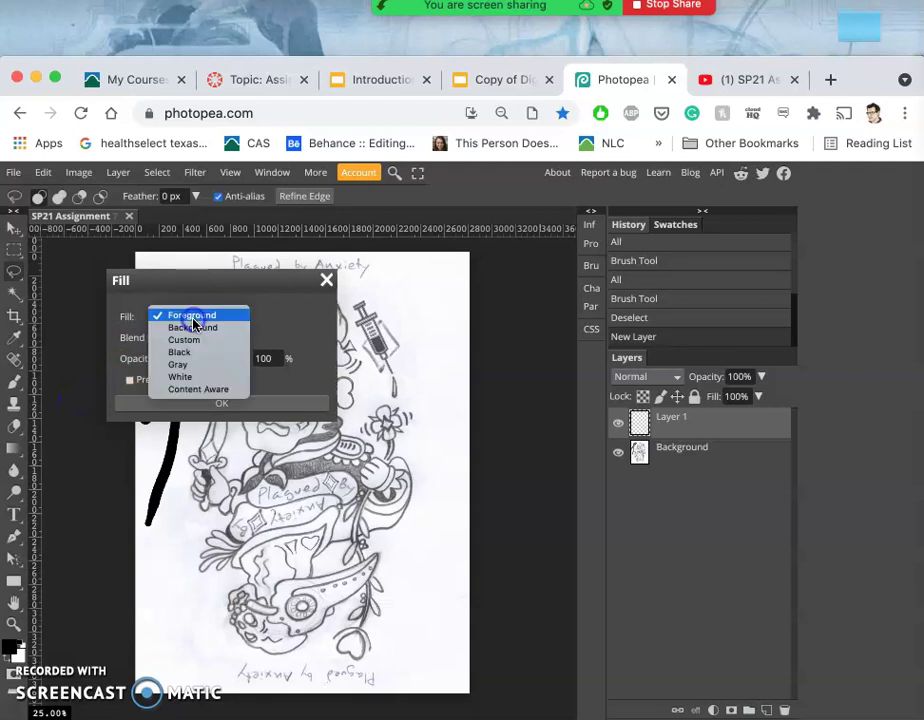
left_click(183, 377)
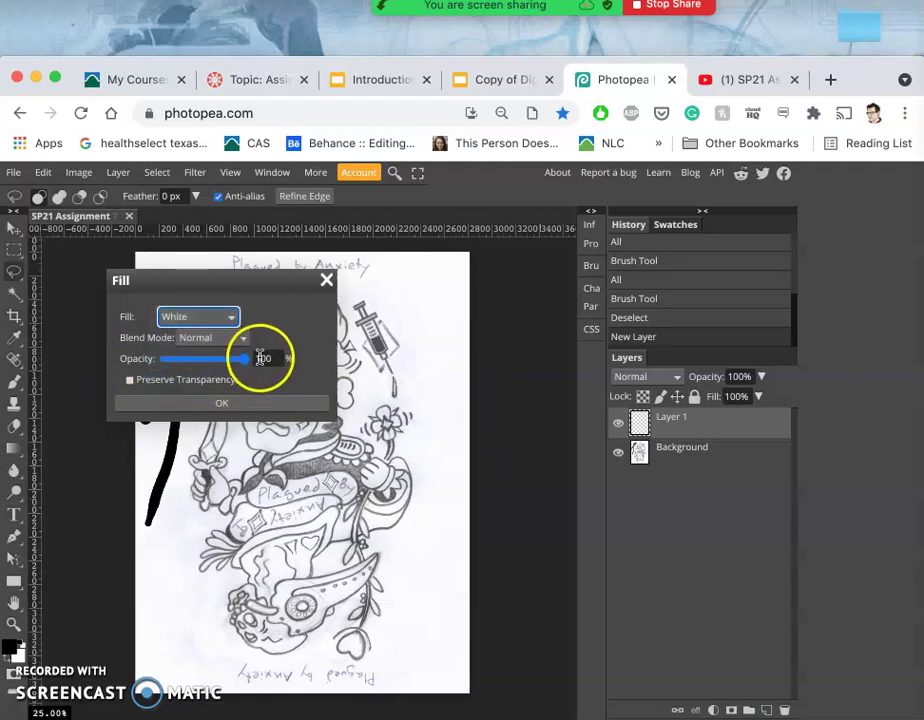
left_click(252, 403)
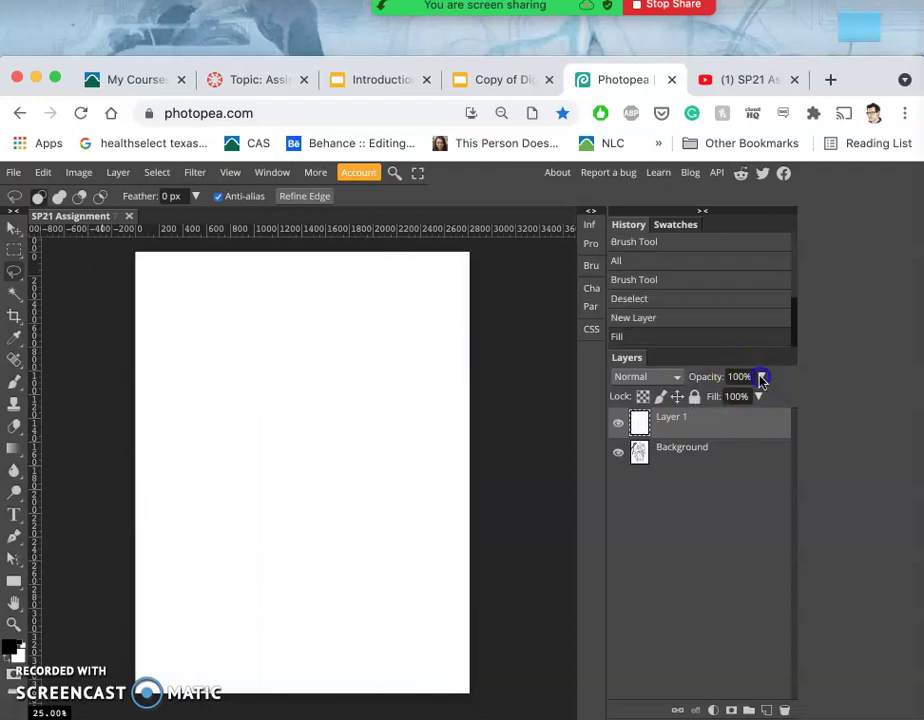
Step: Lower the white layer's opacity to 50% and fully lock both it and the Background layer
left_click(731, 399)
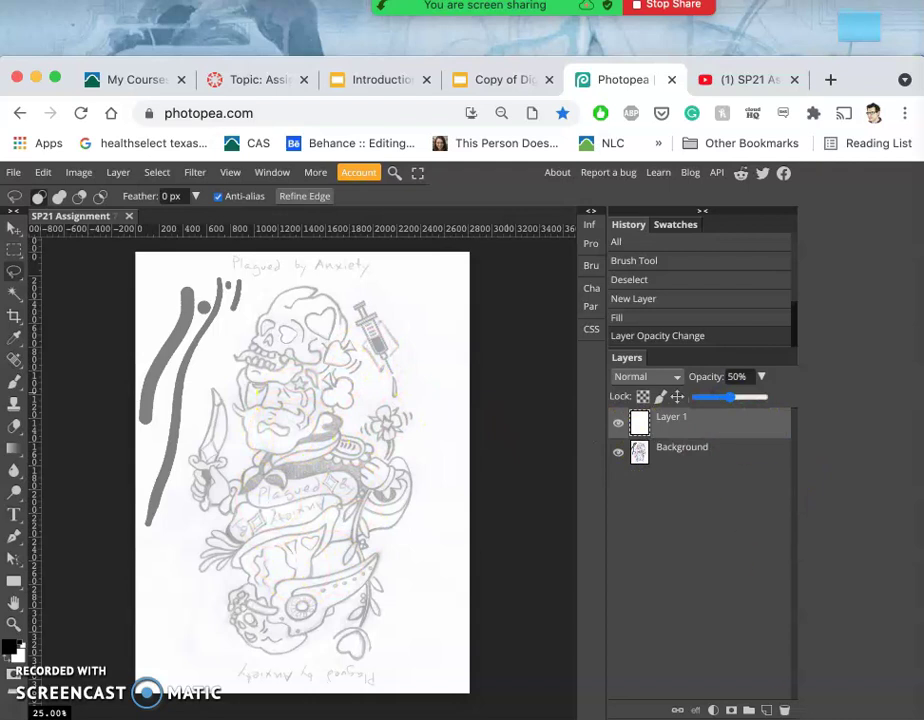
left_click(705, 424)
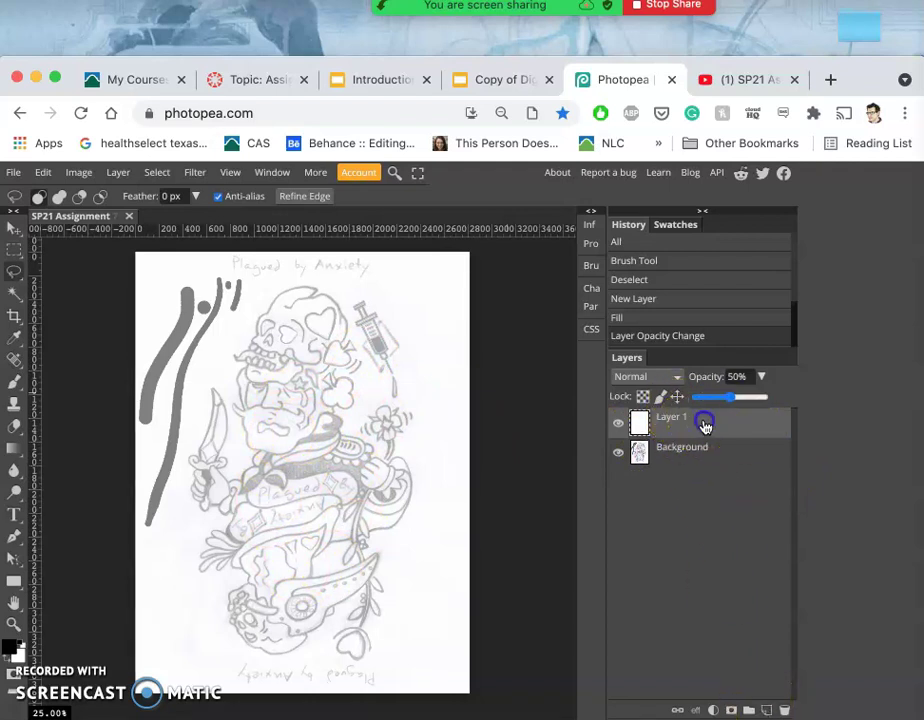
left_click(694, 396)
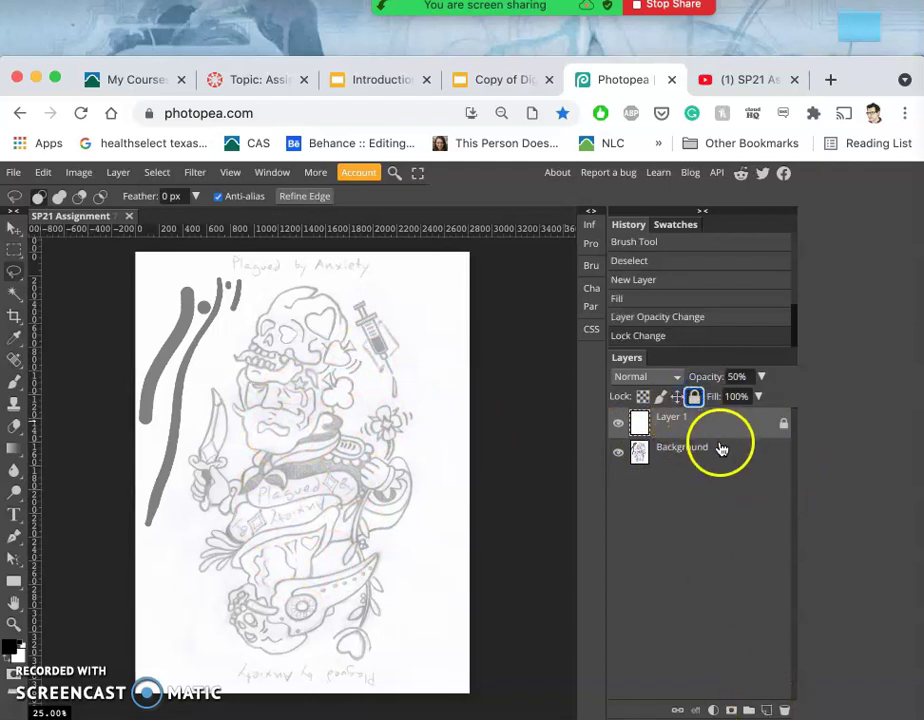
left_click(721, 448)
left_click(694, 396)
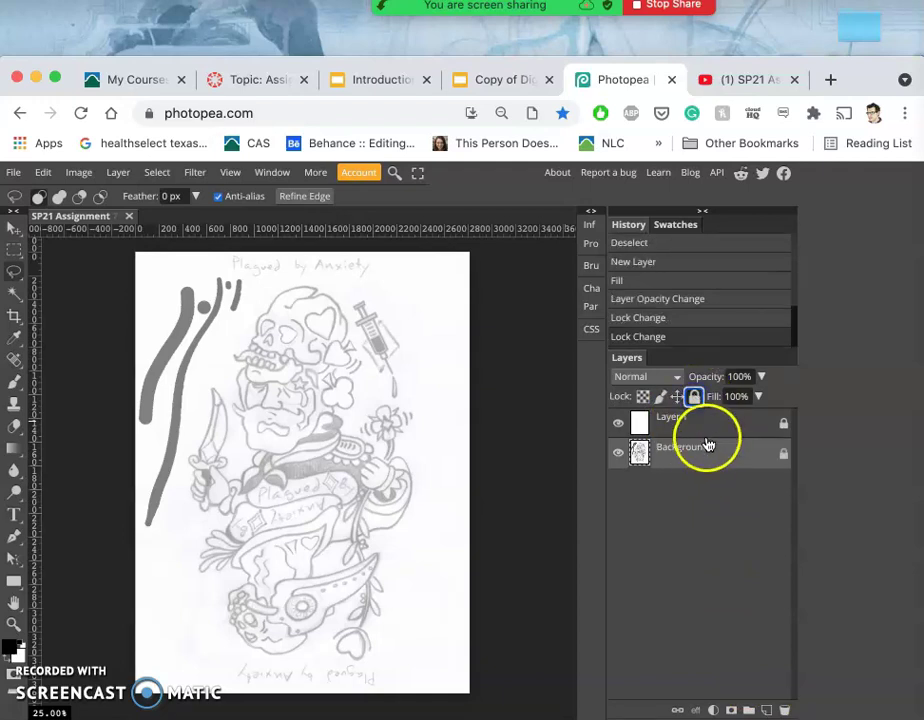
Step: Add a new layer above the locked white layer and name it Lineart
left_click(694, 421)
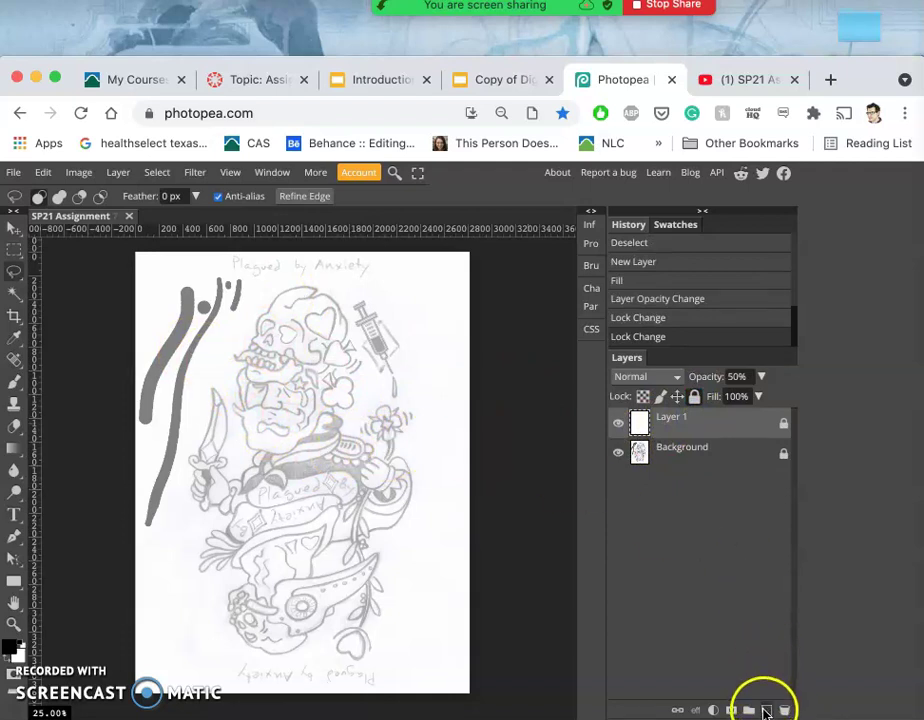
left_click(765, 710)
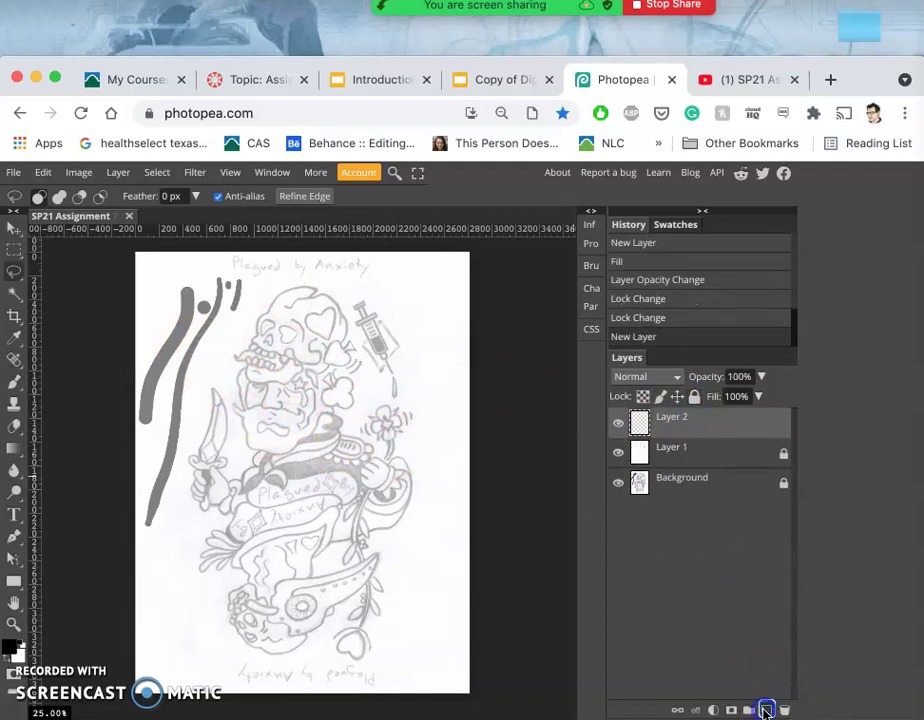
double_click(676, 422)
type("L")
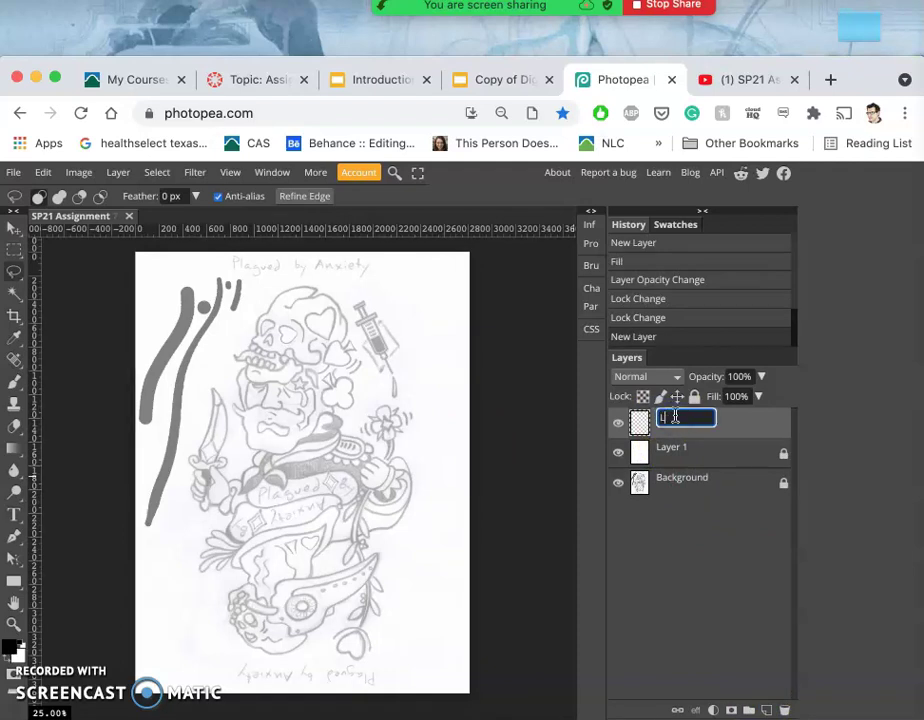
type("ineart")
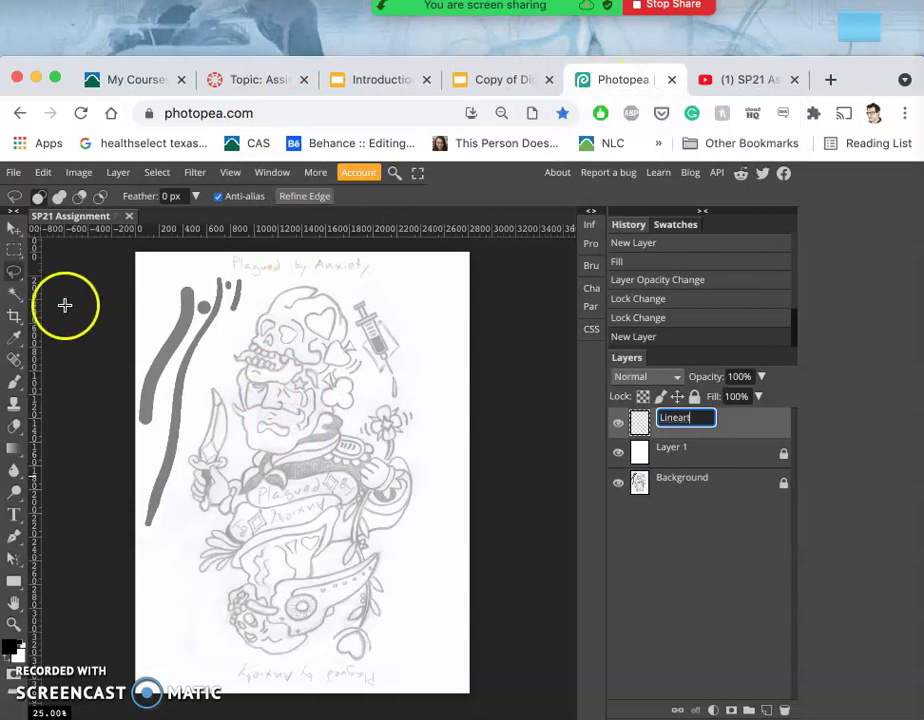
Step: Turn on pen pressure for the brush's opacity and paint a long black test stroke down the blank margin beside the syringe and flower
left_click(16, 383)
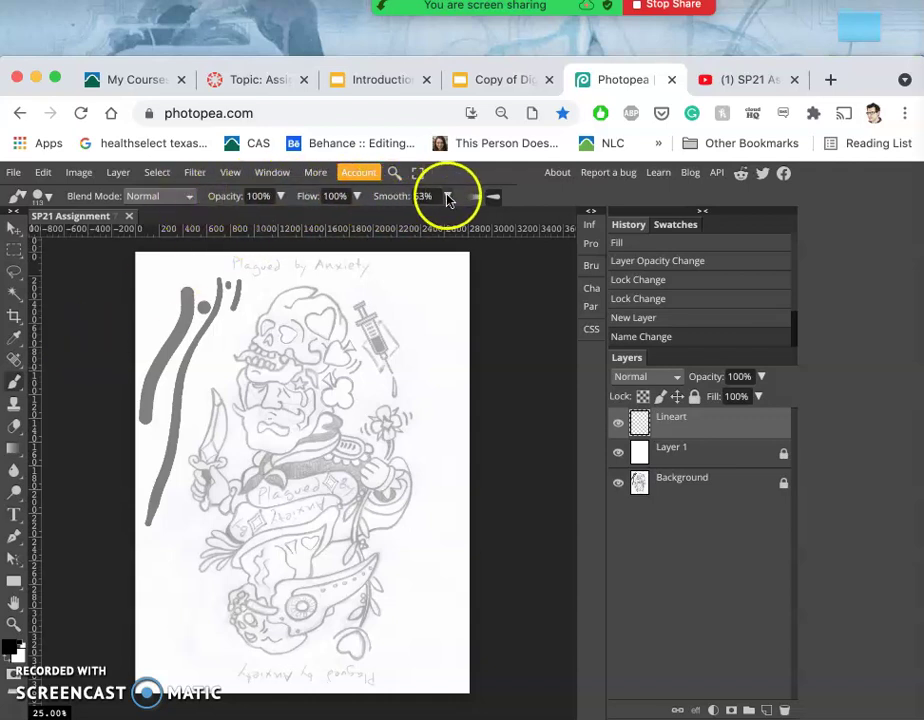
left_click(490, 198)
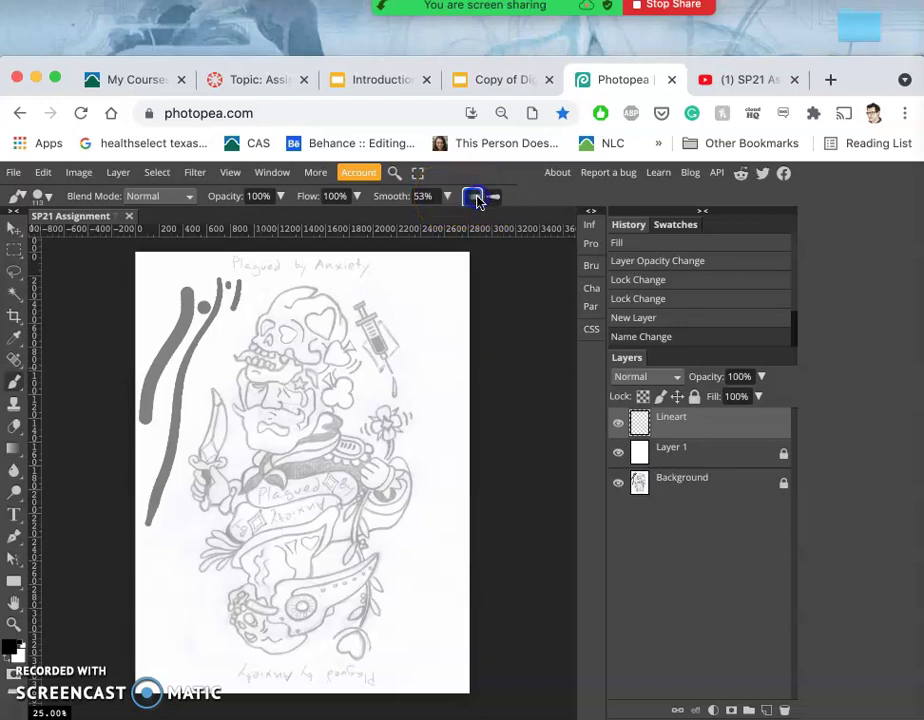
left_click(432, 268)
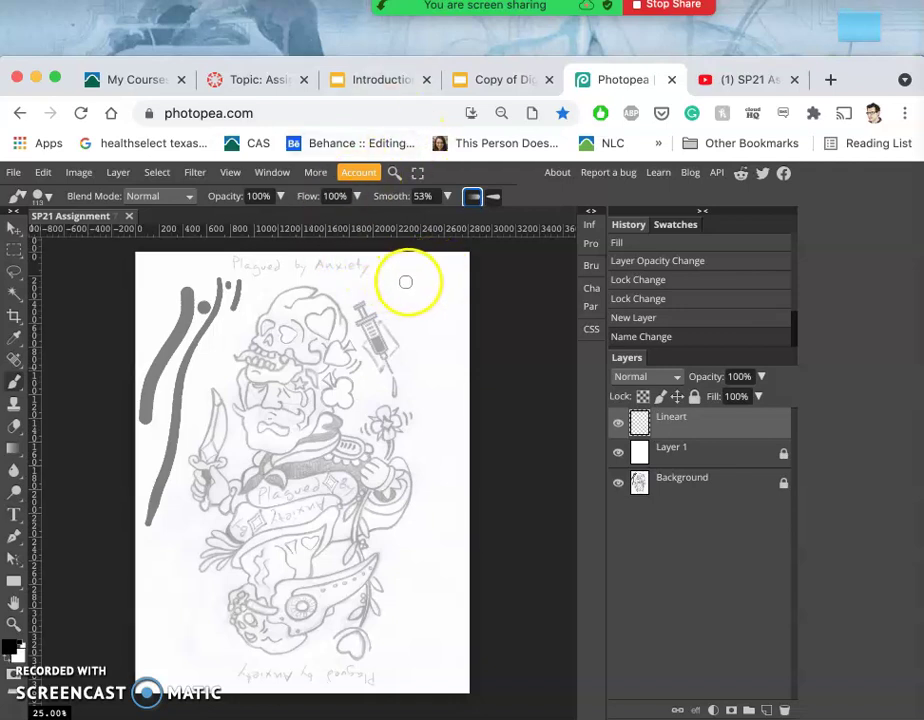
left_click(419, 273)
left_click_drag(419, 273, 429, 553)
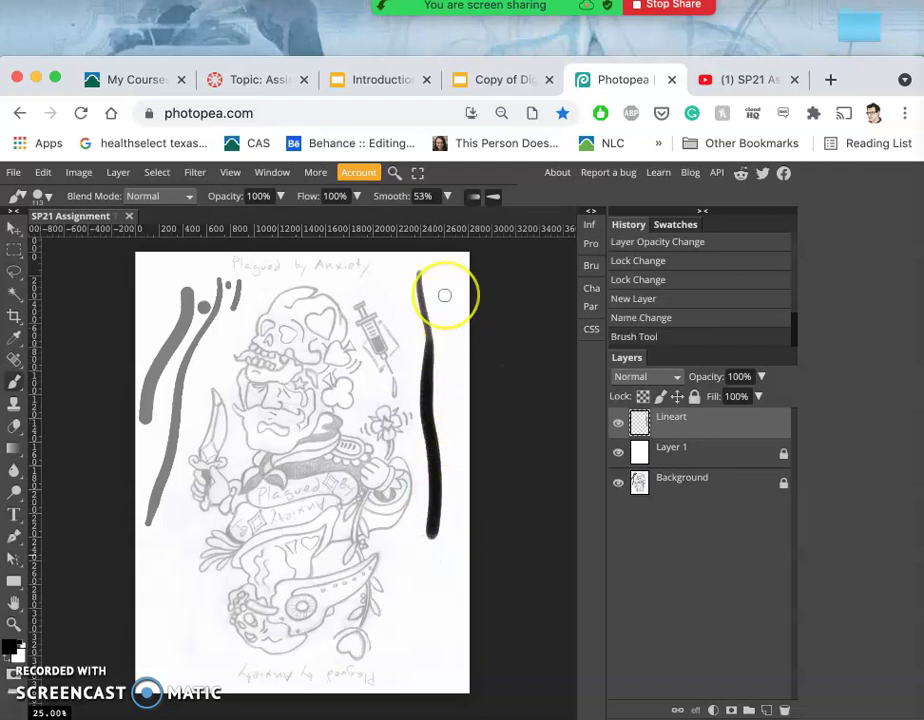
Step: Turn off pen pressure for the brush's opacity so that it controls only the brush size
scroll(443, 295, "up", 3)
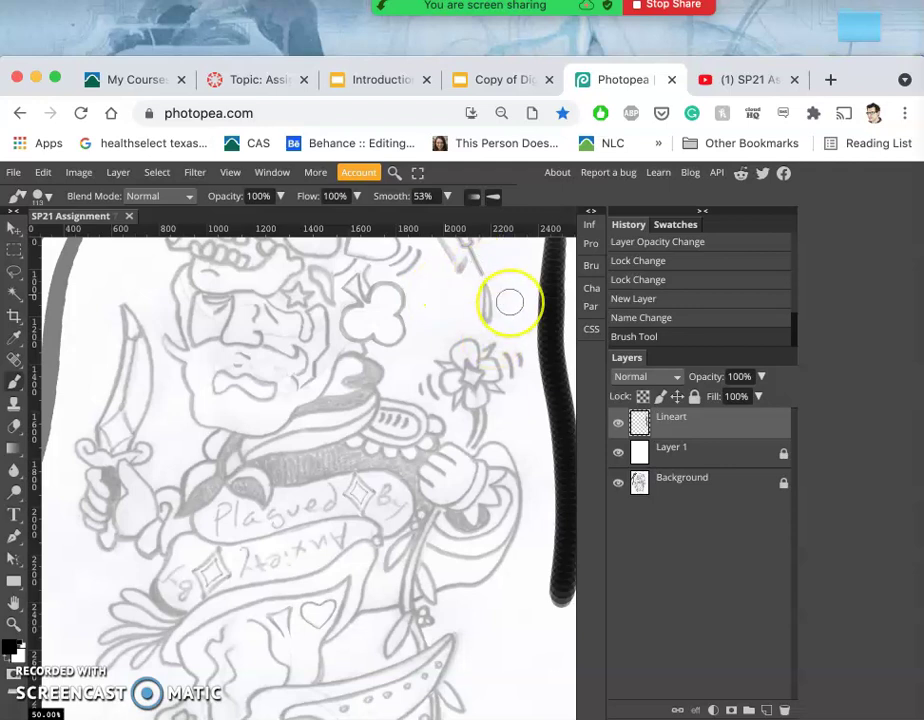
scroll(494, 303, "up", 5)
scroll(494, 303, "right", 2)
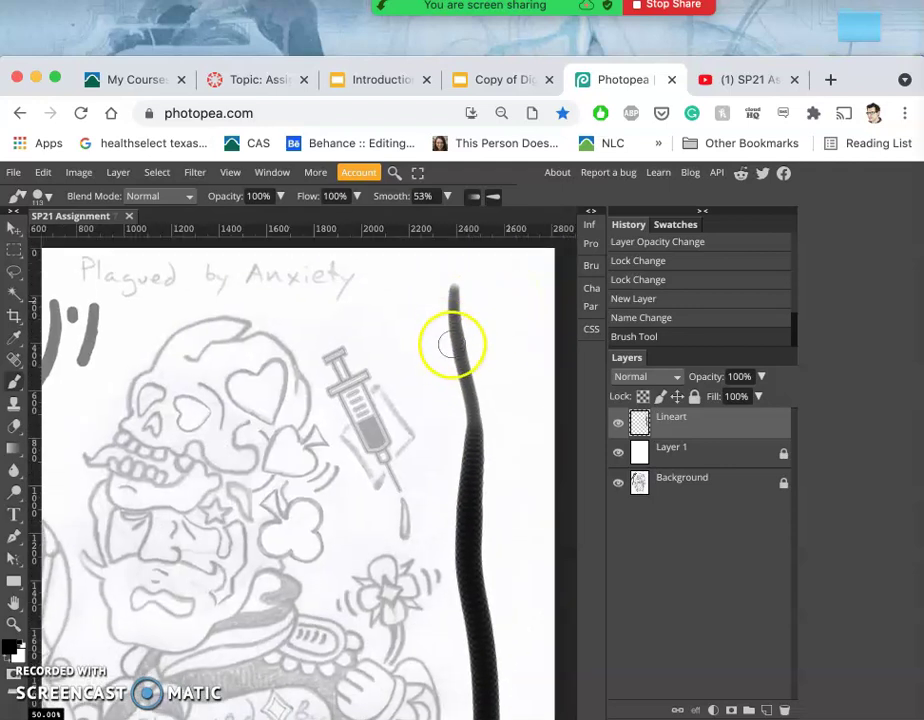
left_click(495, 197)
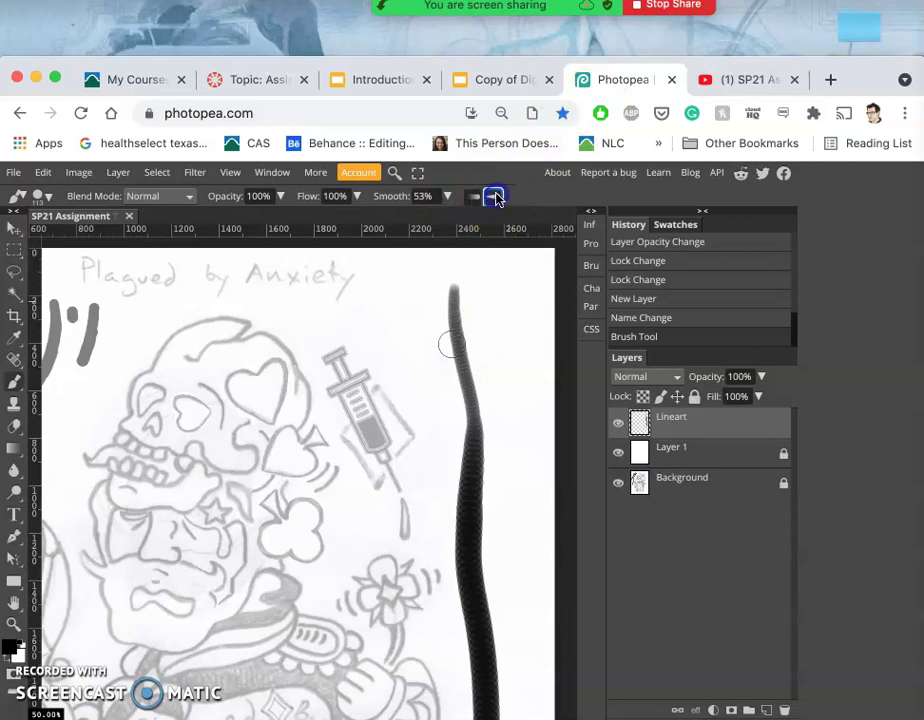
left_click(495, 197)
Step: Paint several solid black test strokes of varying thickness on the blank margin beside the syringe
left_click(505, 262)
mouse_move(499, 273)
left_mouse_down()
mouse_move(515, 427)
mouse_move(505, 547)
mouse_move(517, 630)
mouse_move(522, 487)
mouse_move(514, 446)
mouse_move(492, 414)
mouse_move(465, 269)
left_mouse_up()
mouse_move(406, 270)
left_mouse_down()
mouse_move(417, 353)
mouse_move(438, 414)
mouse_move(433, 535)
mouse_move(442, 565)
left_mouse_up()
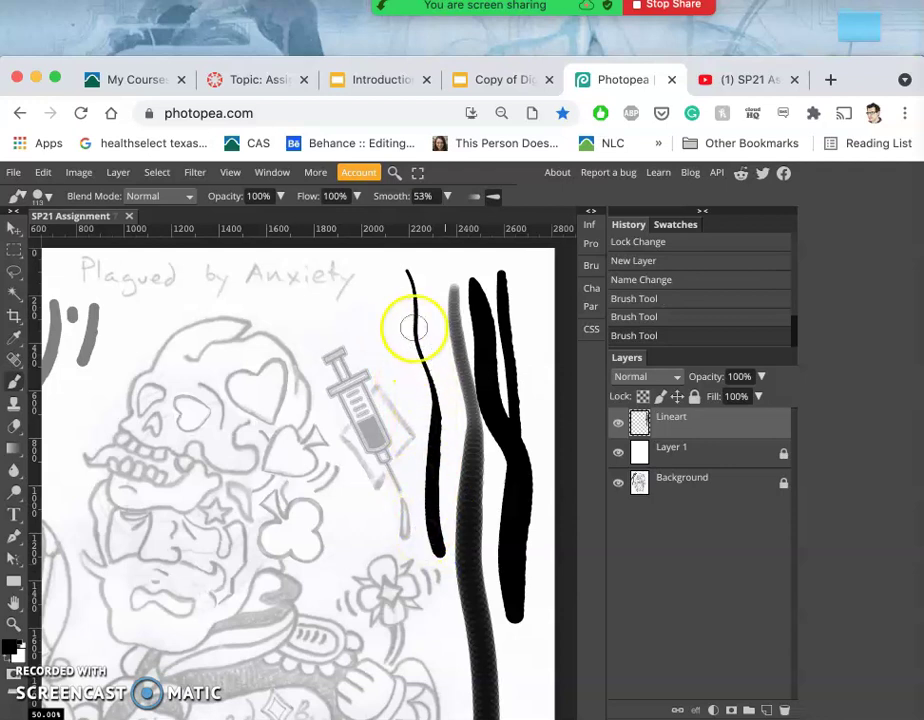
mouse_move(398, 289)
left_mouse_down()
mouse_move(446, 342)
mouse_move(458, 423)
mouse_move(503, 538)
left_mouse_up()
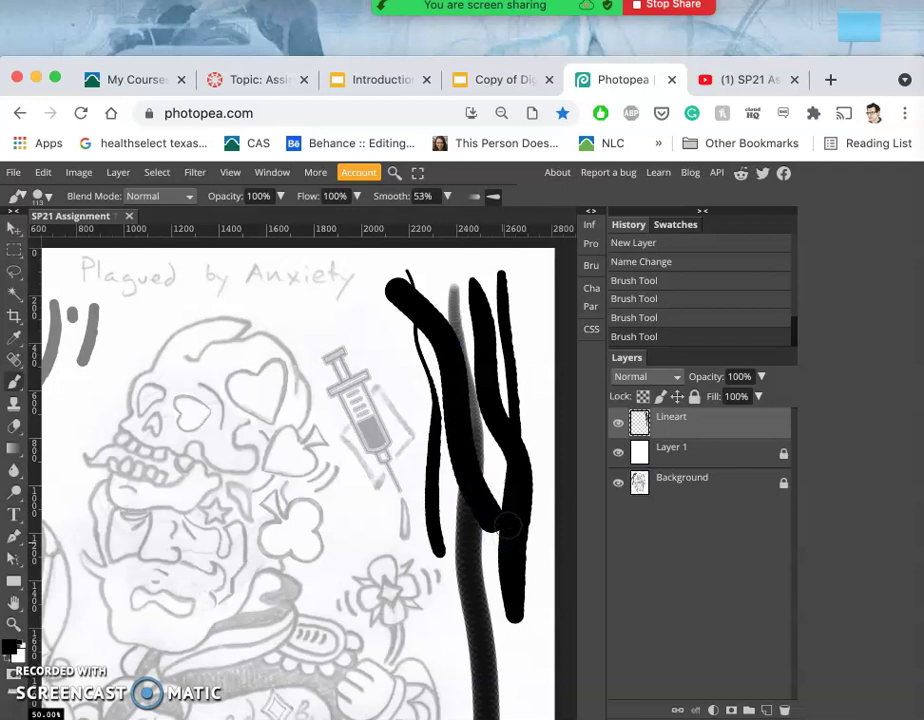
Step: Lasso all the black test strokes beside the syringe, delete them from the Lineart layer and clear the selection
key("ctrl+minus")
key("ctrl+a")
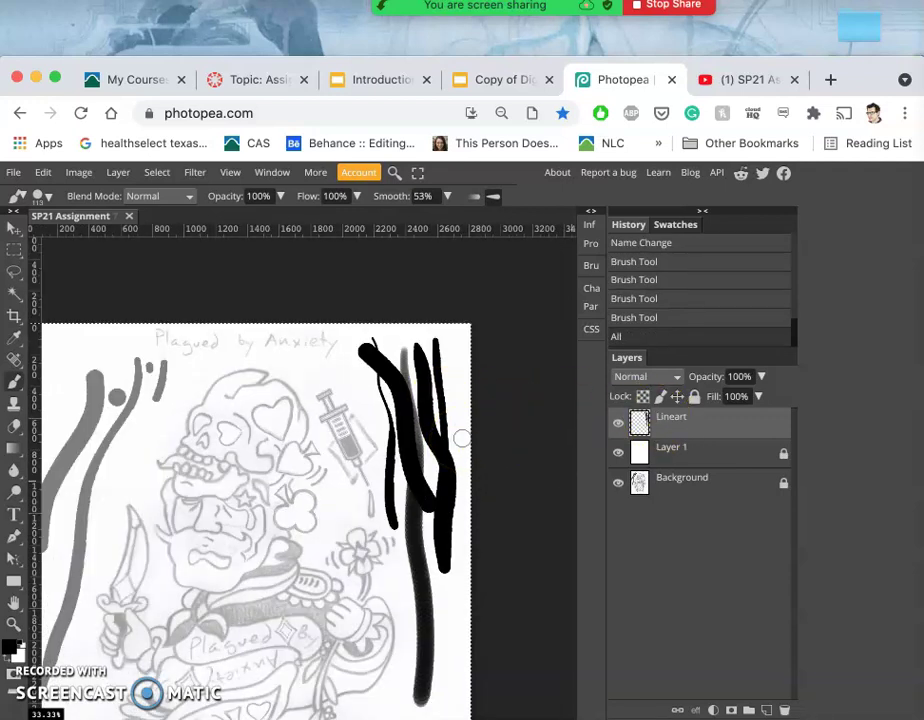
left_click(14, 272)
left_click(393, 302)
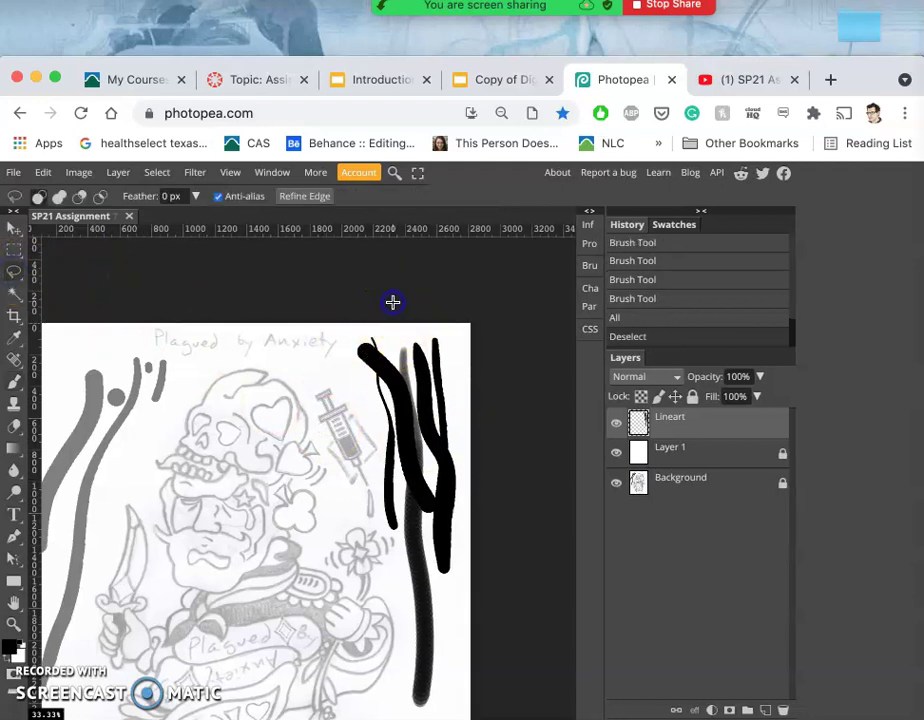
mouse_move(358, 328)
left_mouse_down()
mouse_move(341, 373)
mouse_move(360, 594)
mouse_move(393, 697)
mouse_move(411, 713)
mouse_move(490, 593)
left_mouse_up()
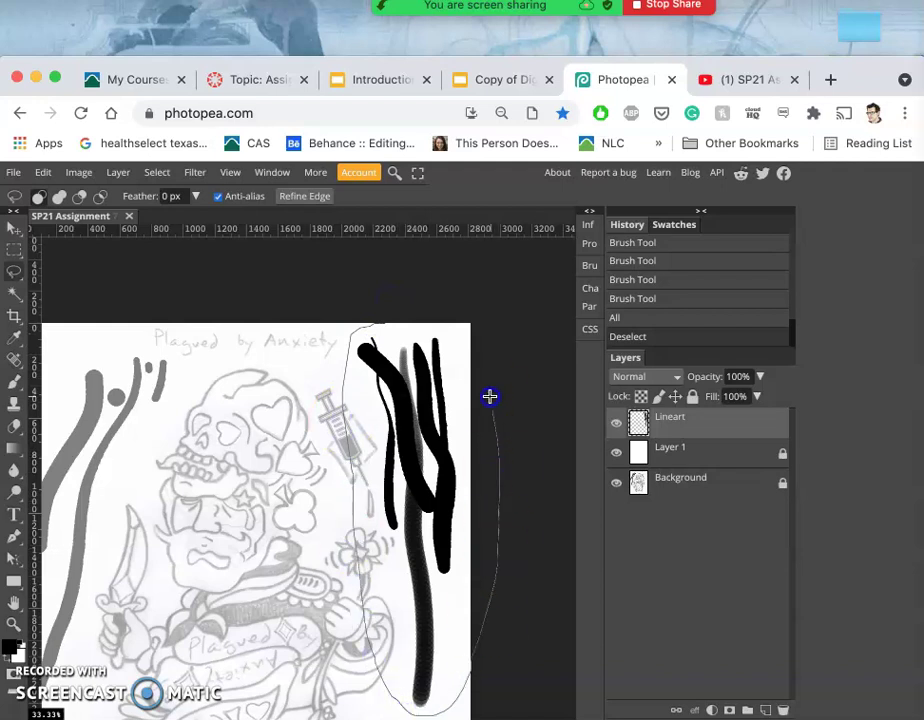
left_click_drag(458, 318, 458, 319)
key("Delete")
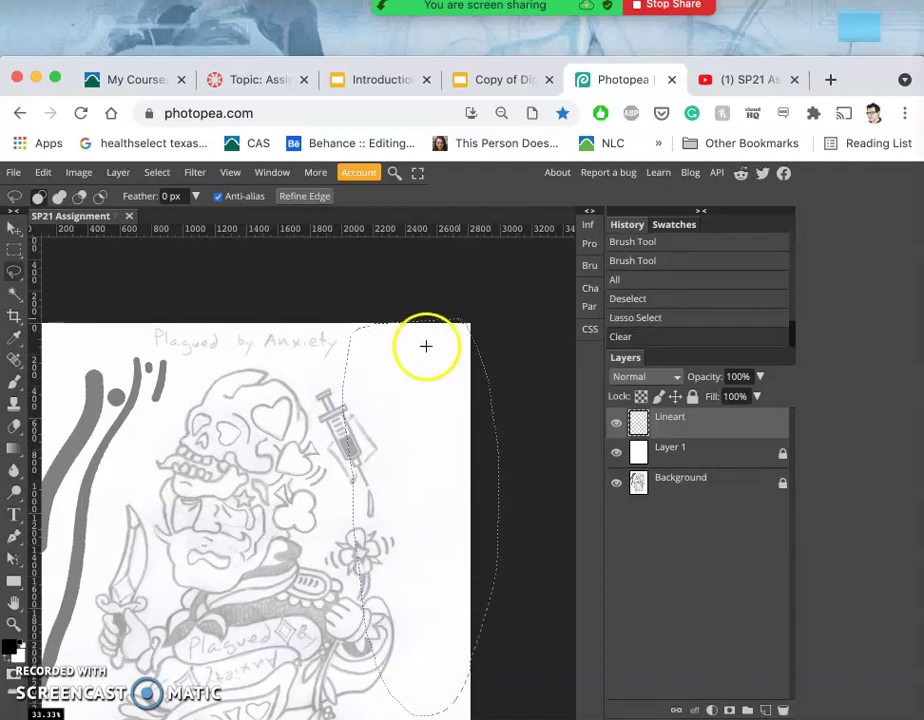
left_click(309, 365)
Step: Examine the sketch's face, skull and syringe up close at 100% zoom
scroll(293, 390, "down", 5)
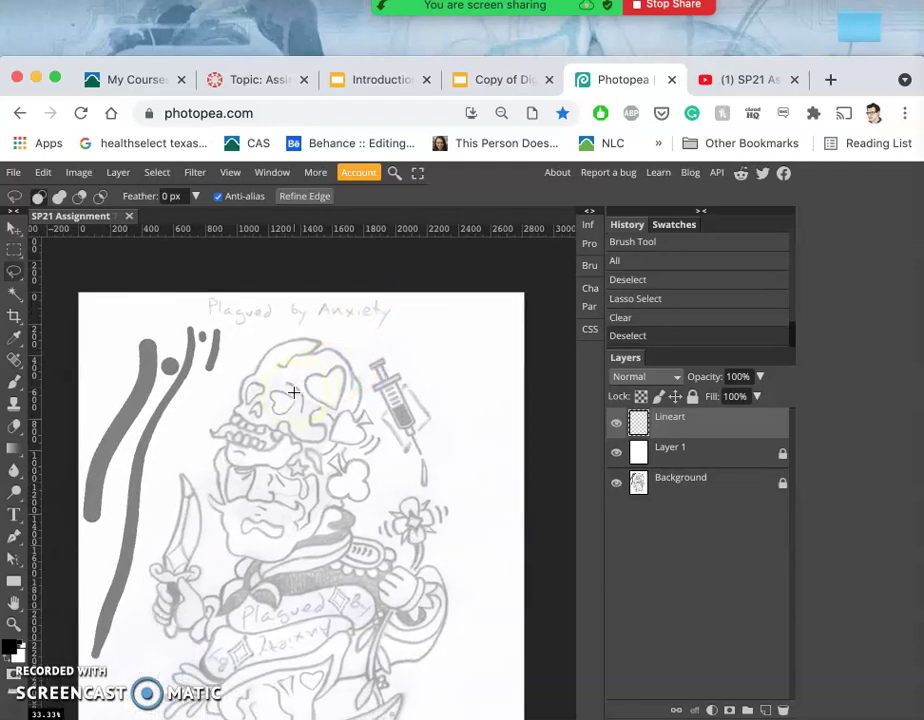
left_click(295, 450)
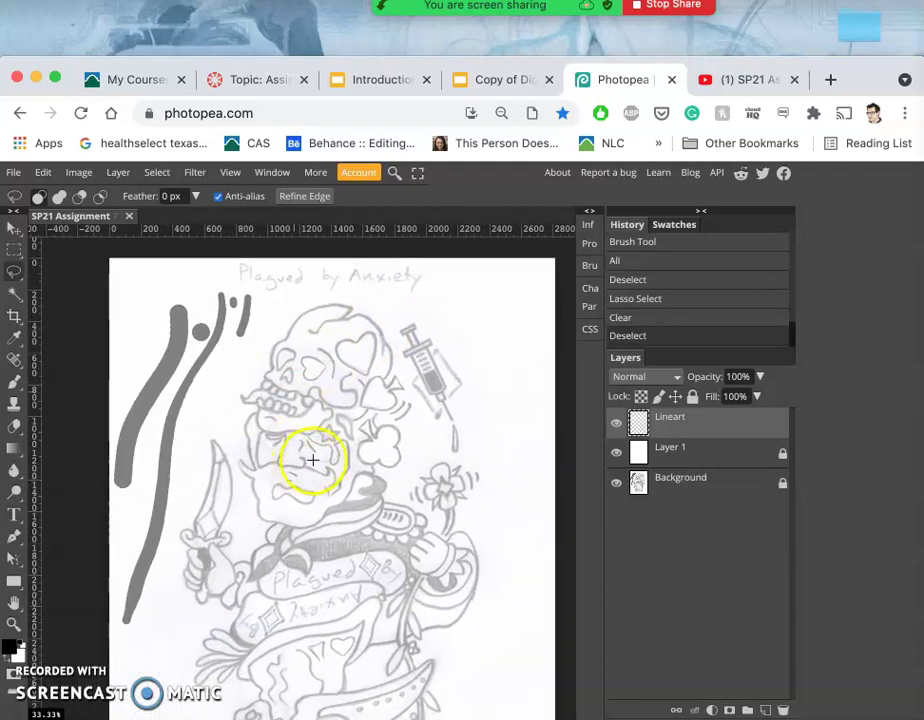
scroll(313, 462, "up", 2)
scroll(313, 463, "up", 3)
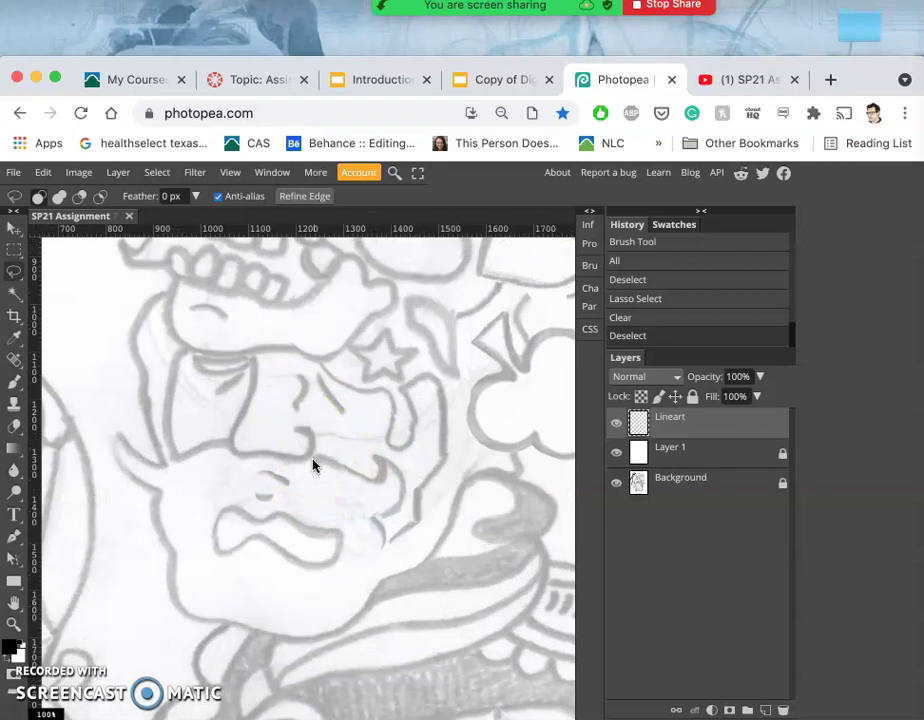
scroll(313, 465, "up", 5)
scroll(313, 465, "right", 5)
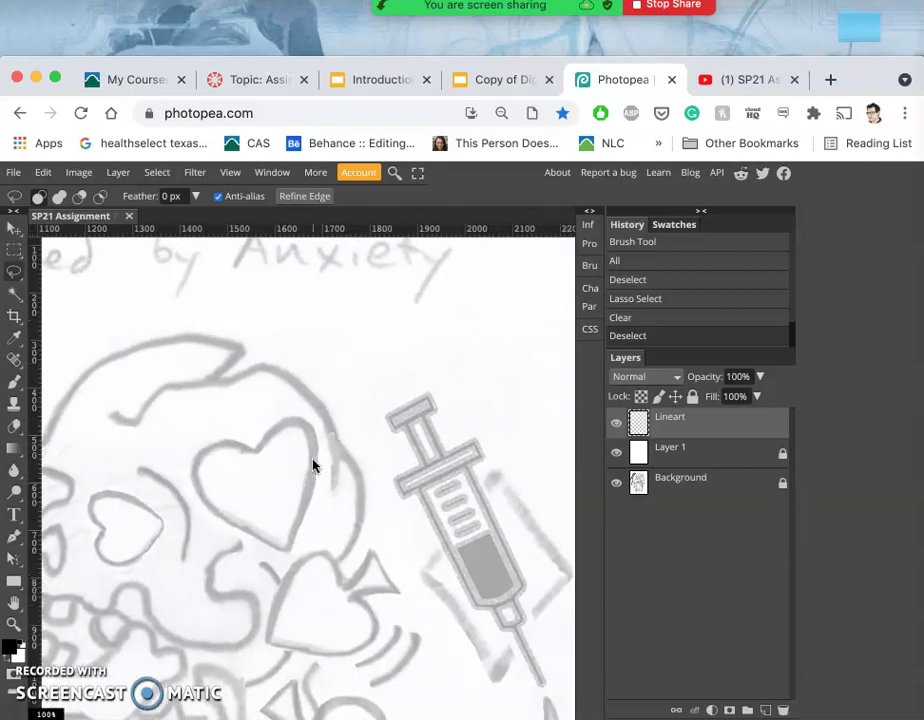
scroll(313, 465, "down", 2)
scroll(313, 465, "right", 2)
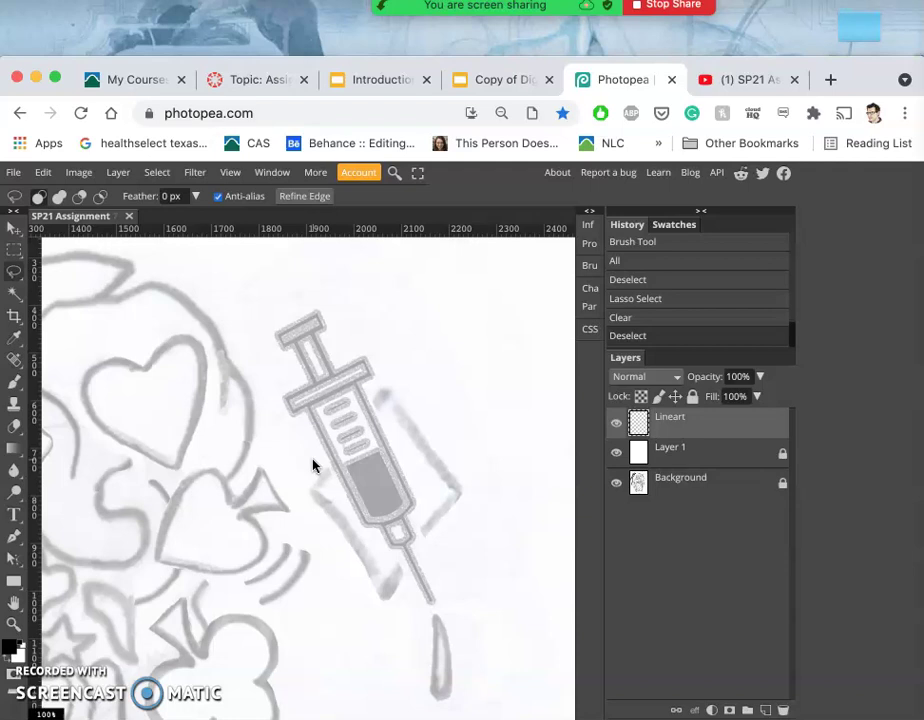
mouse_move(377, 396)
left_mouse_down()
mouse_move(352, 369)
mouse_move(366, 338)
left_mouse_up()
mouse_move(418, 406)
left_mouse_down()
mouse_move(416, 508)
mouse_move(389, 472)
mouse_move(276, 611)
mouse_move(316, 608)
mouse_move(350, 562)
mouse_move(330, 584)
mouse_move(300, 498)
mouse_move(271, 471)
mouse_move(266, 438)
mouse_move(312, 385)
left_mouse_up()
mouse_move(311, 385)
left_mouse_down()
mouse_move(250, 402)
mouse_move(332, 375)
mouse_move(334, 363)
mouse_move(411, 364)
mouse_move(452, 433)
mouse_move(466, 428)
left_mouse_up()
mouse_move(672, 425)
left_mouse_down()
mouse_move(602, 384)
mouse_move(605, 472)
left_mouse_up()
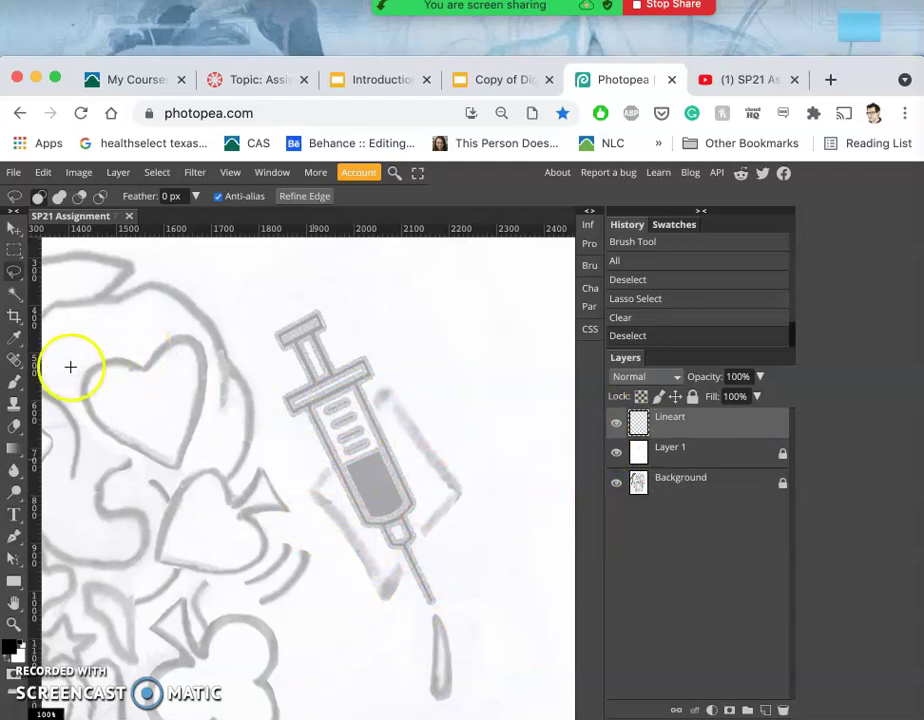
Step: Switch to the Brush tool and set its size to 15 px, keeping hardness at 100%
left_click(14, 381)
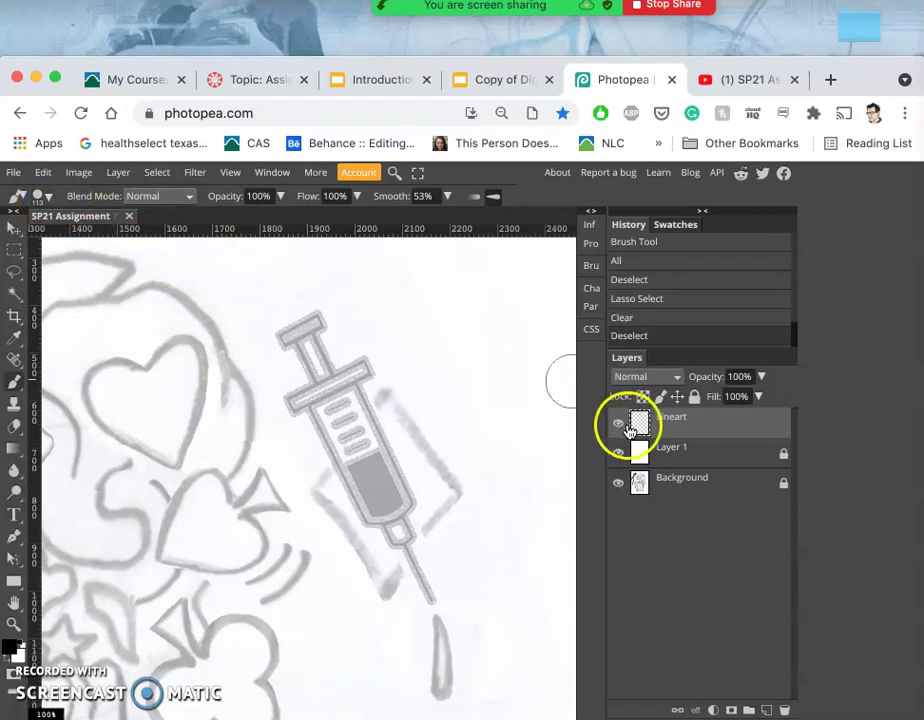
left_click(54, 199)
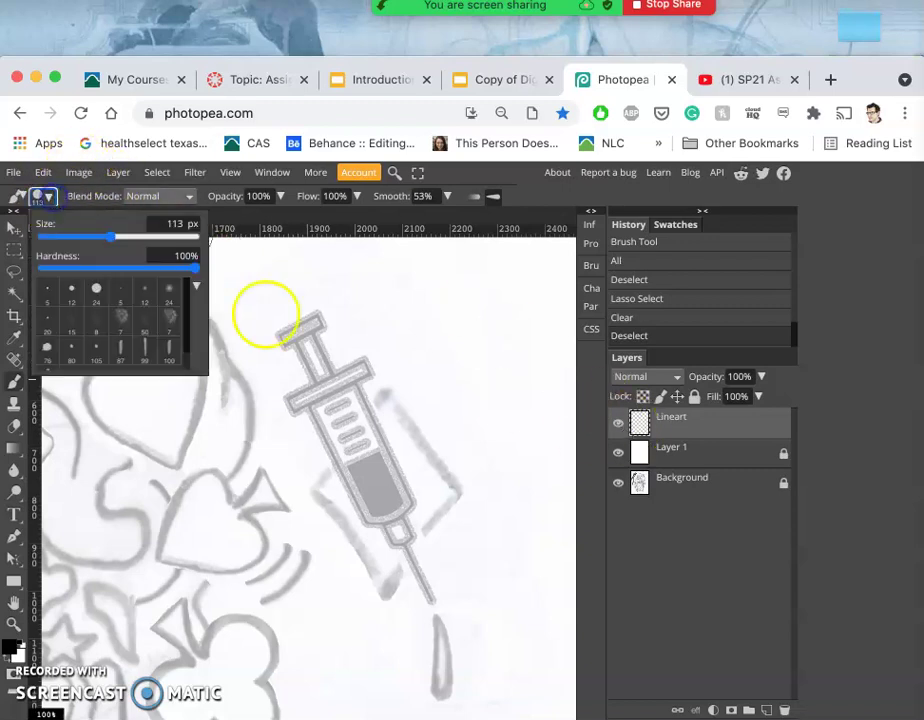
left_click_drag(66, 243, 64, 240)
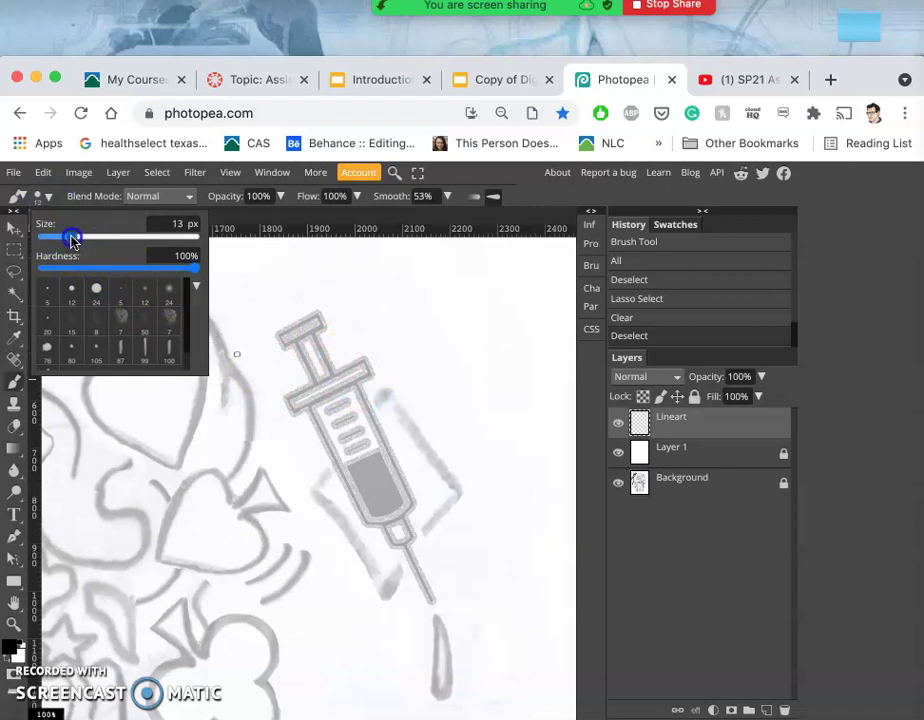
left_click(186, 268)
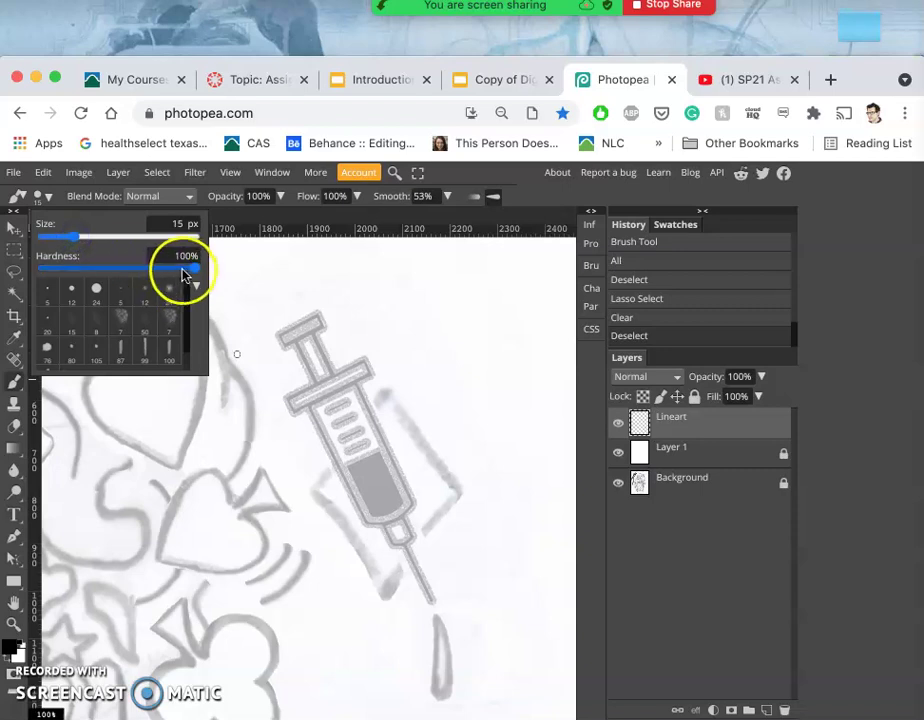
left_click(279, 335)
left_click(279, 335)
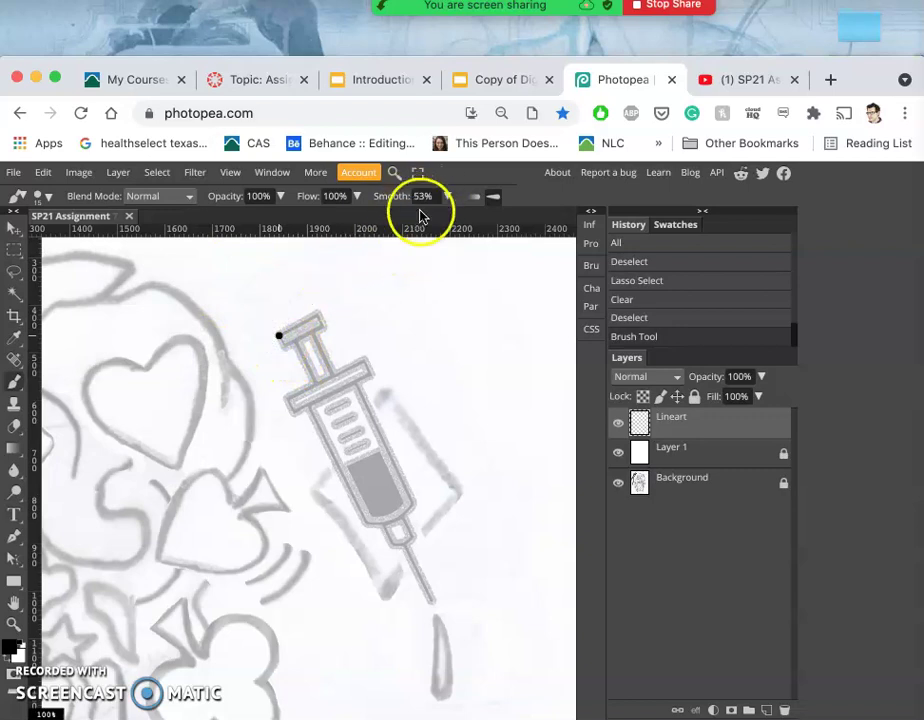
key("ctrl+z")
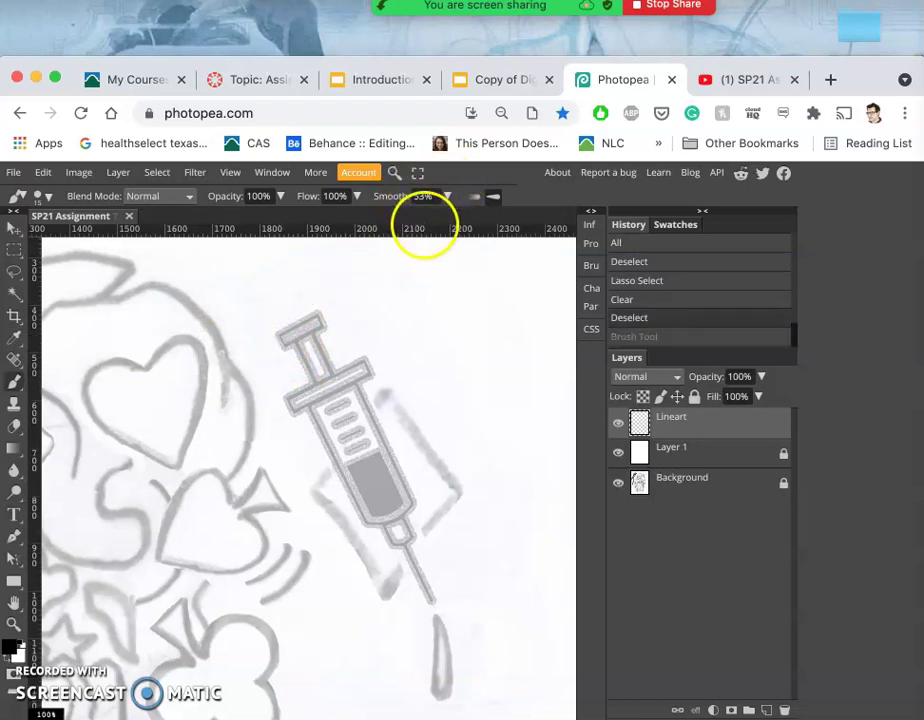
Step: Lower the brush smoothing to 29%, try a stroke along the syringe's plunger cap and undo it
left_click(446, 197)
left_click(400, 222)
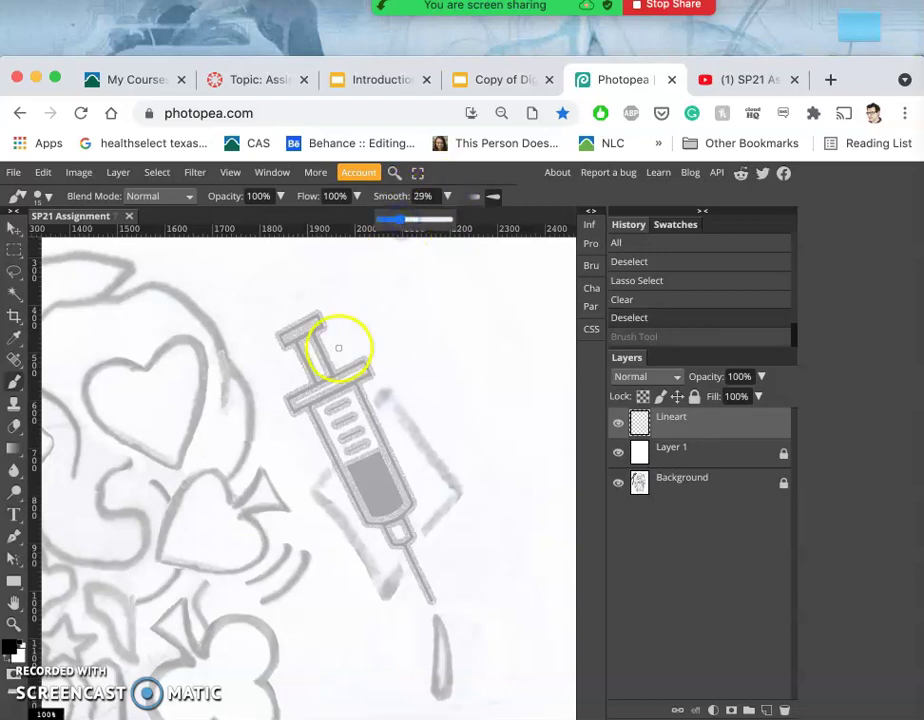
left_click(284, 343)
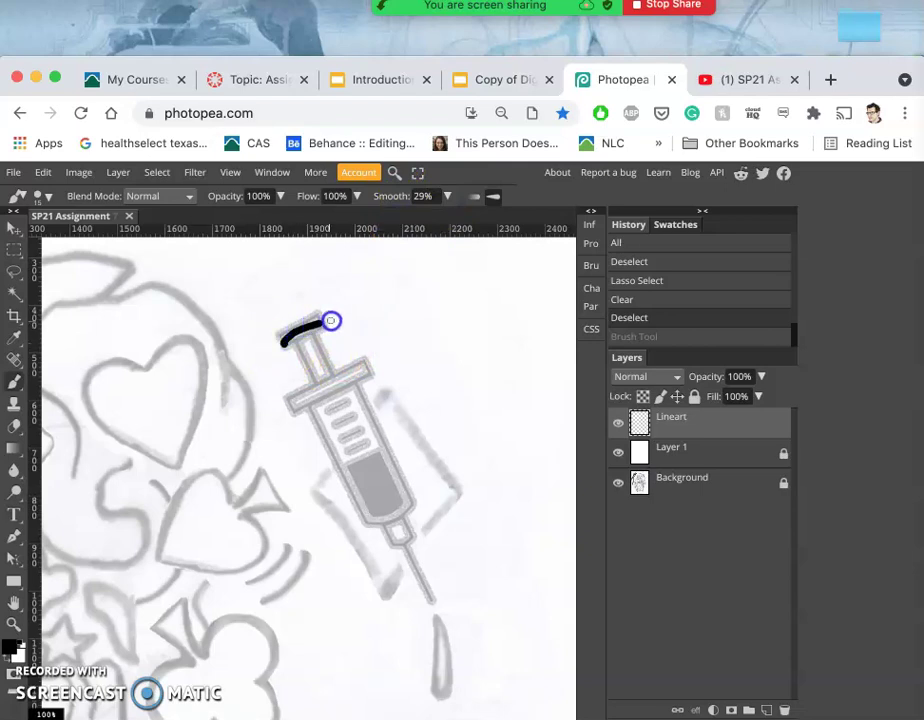
left_click_drag(331, 321, 334, 319)
key("ctrl+z")
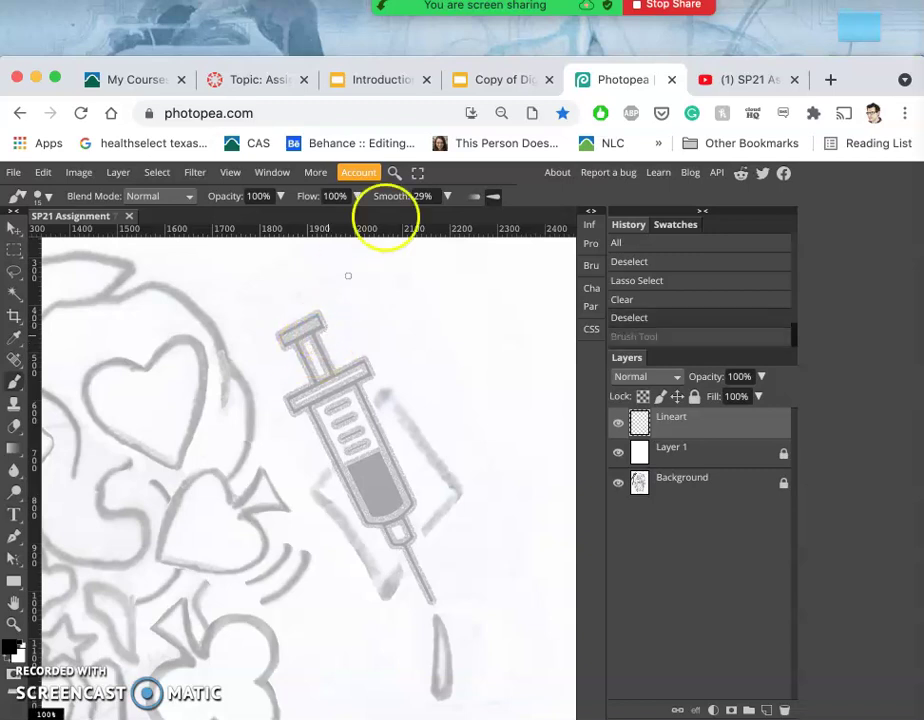
Step: Set the brush smoothing to 0%, try outlining the syringe's plunger cap and undo the outline
left_click(447, 196)
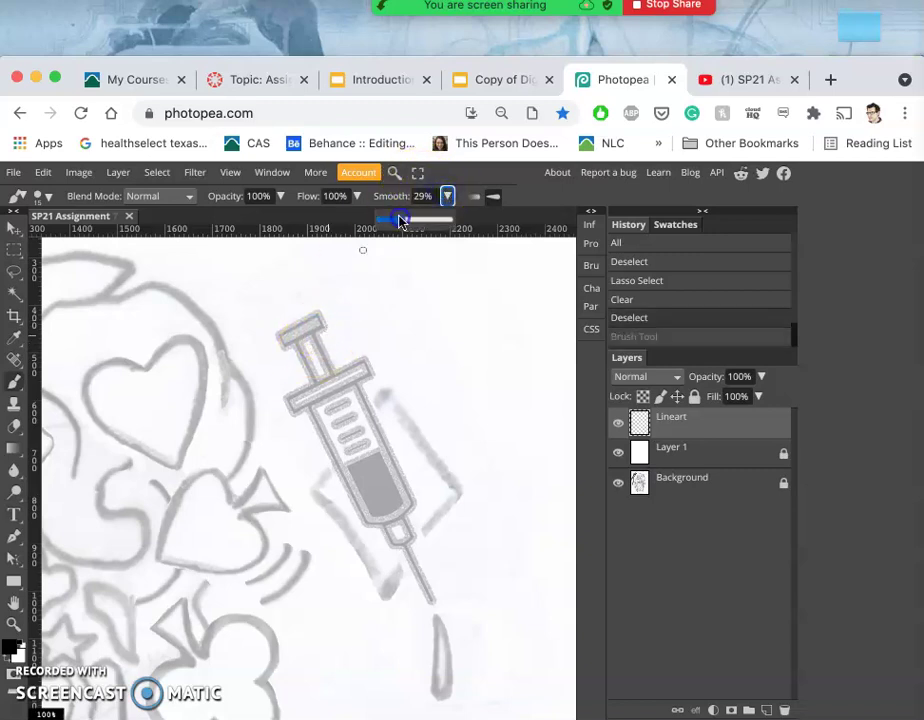
left_click(378, 220)
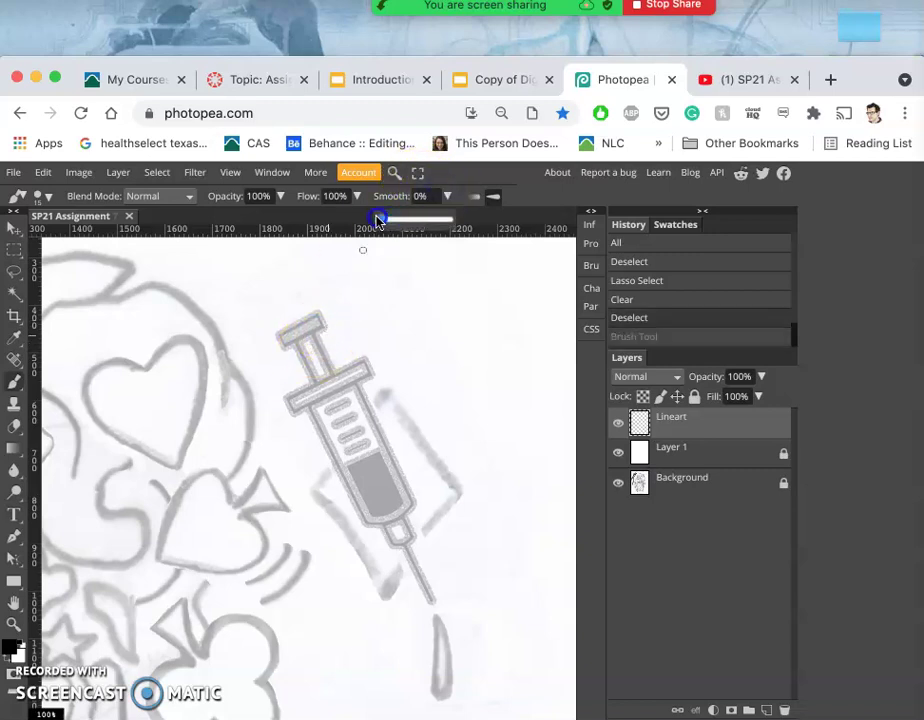
left_click(285, 347)
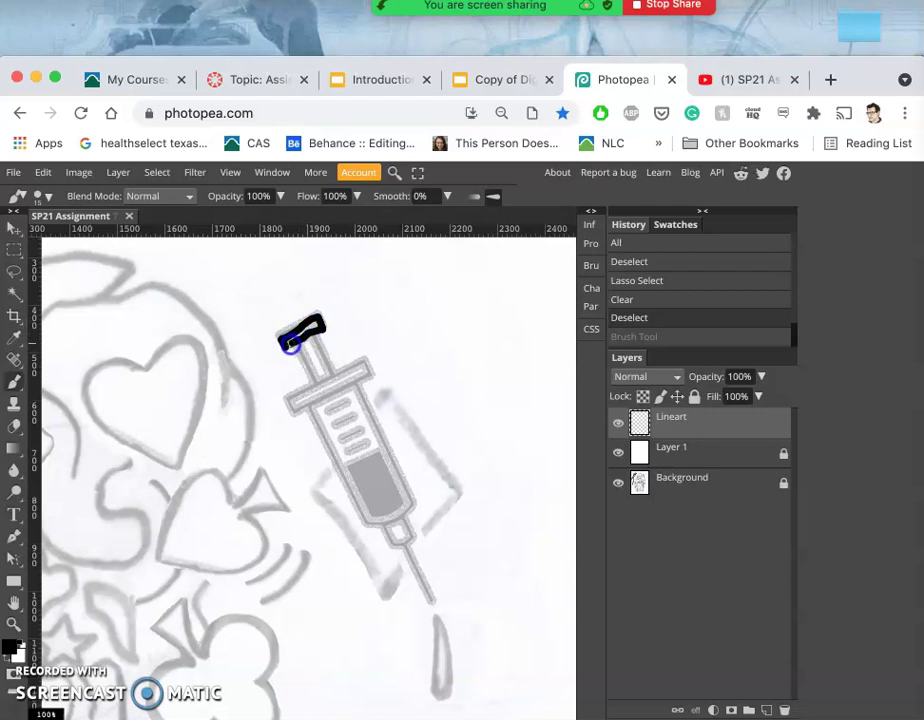
left_click_drag(285, 347, 287, 344)
scroll(318, 363, "up", 5)
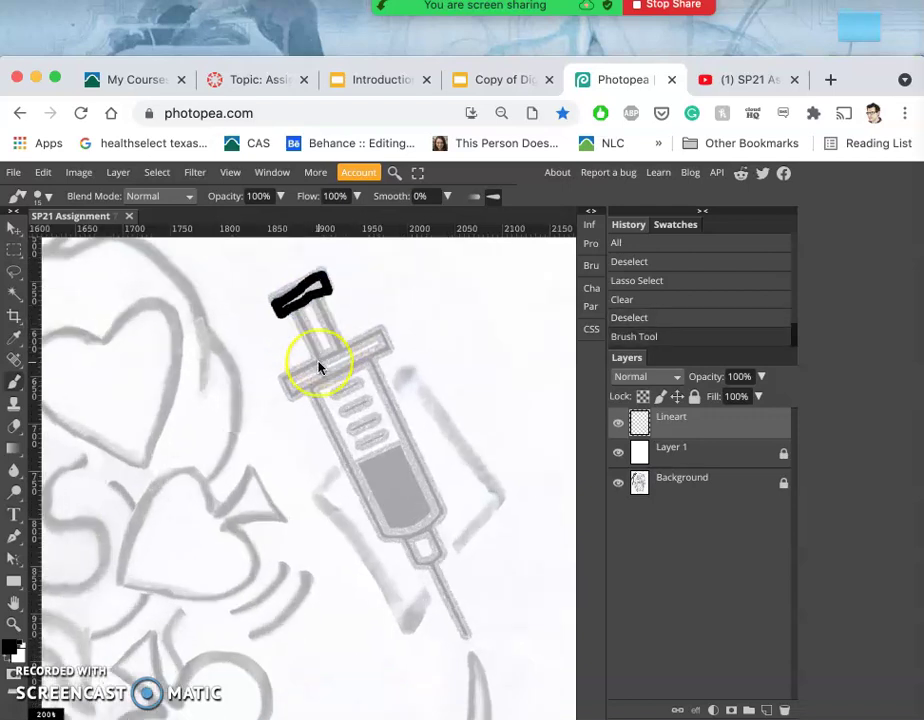
scroll(318, 363, "up", 5)
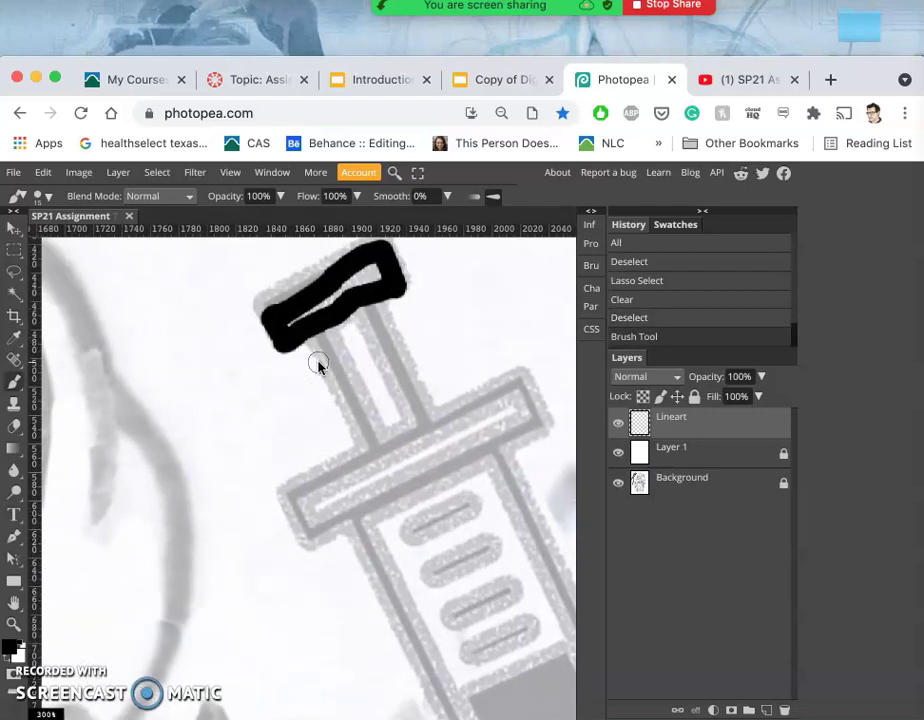
left_click_drag(270, 380, 392, 309)
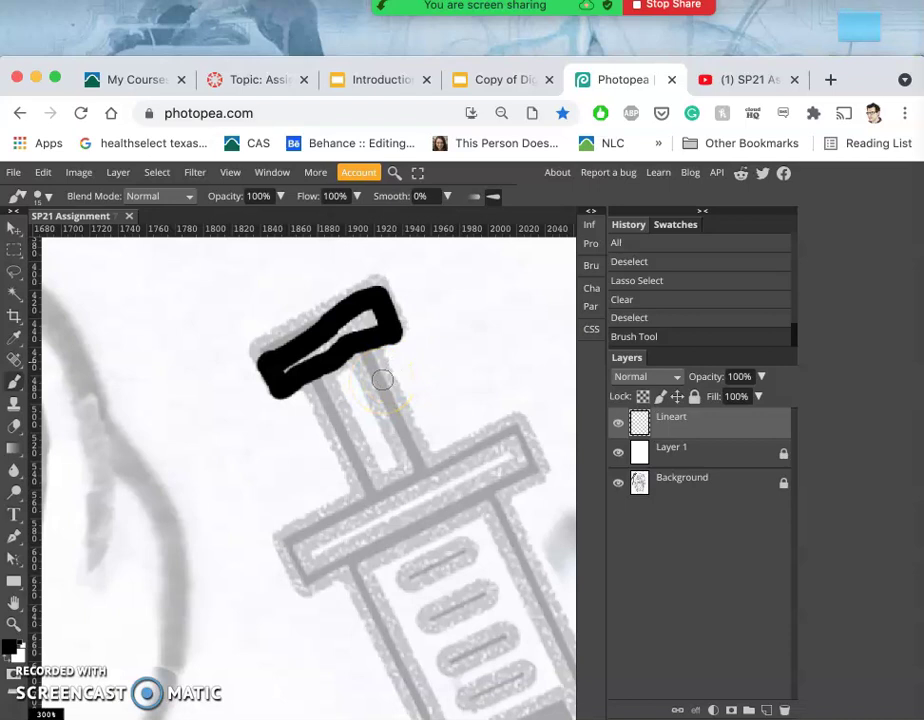
mouse_move(382, 379)
left_mouse_down()
mouse_move(342, 342)
mouse_move(358, 357)
left_mouse_up()
key("super+z")
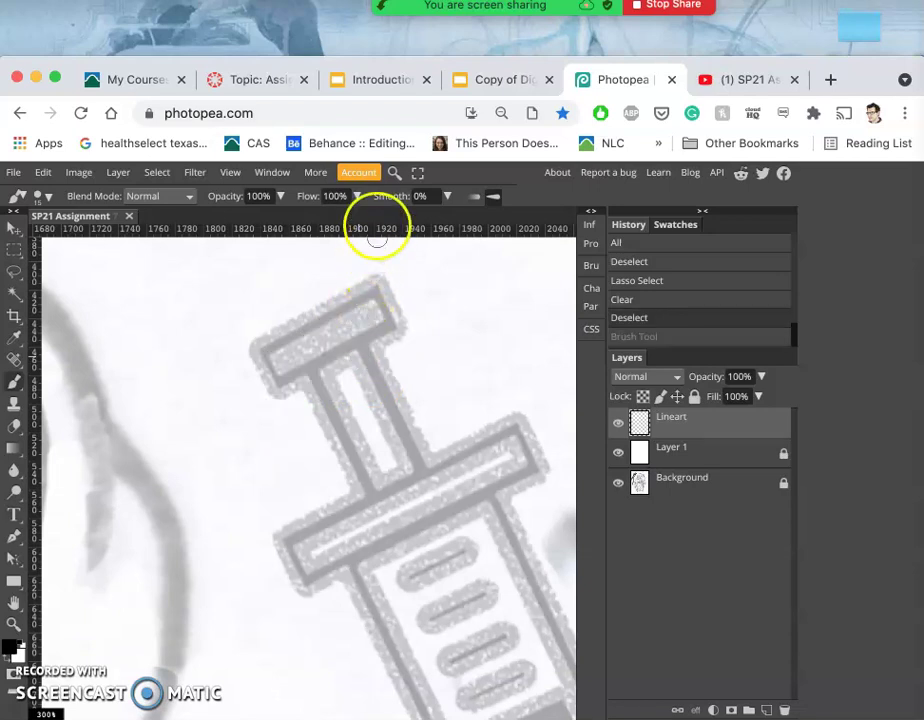
Step: Set the brush smoothing to 39% and the brush size to 9 px
left_click(447, 196)
left_click(406, 217)
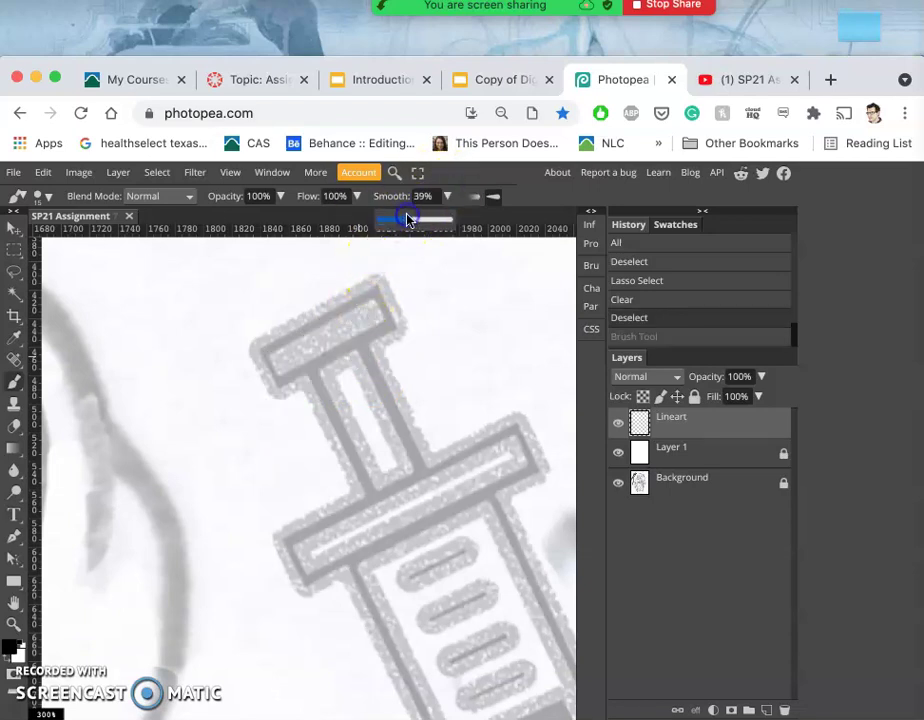
left_click(49, 198)
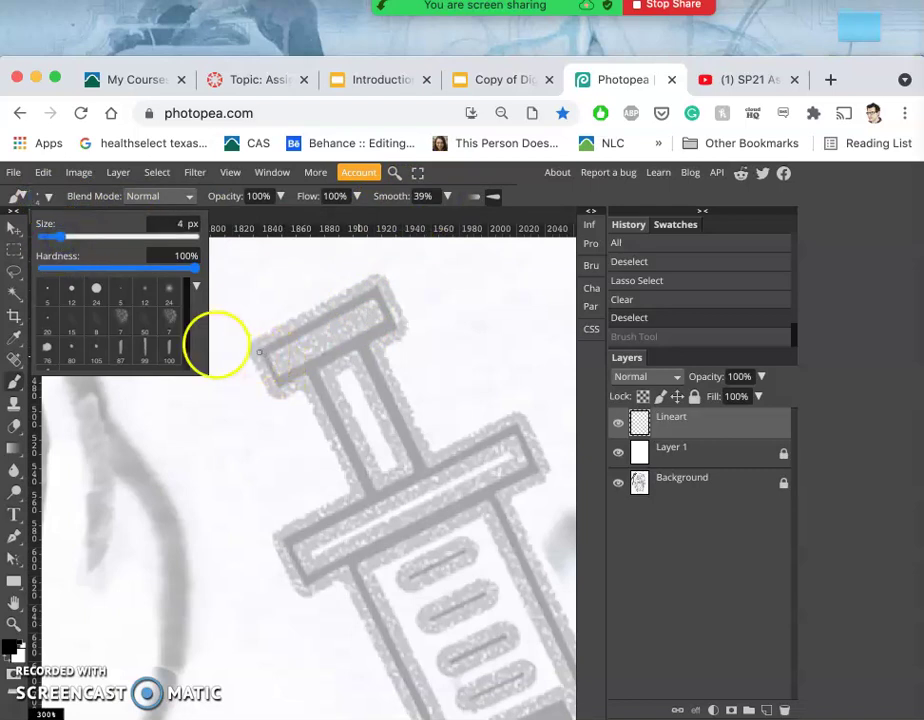
left_click_drag(62, 242, 69, 242)
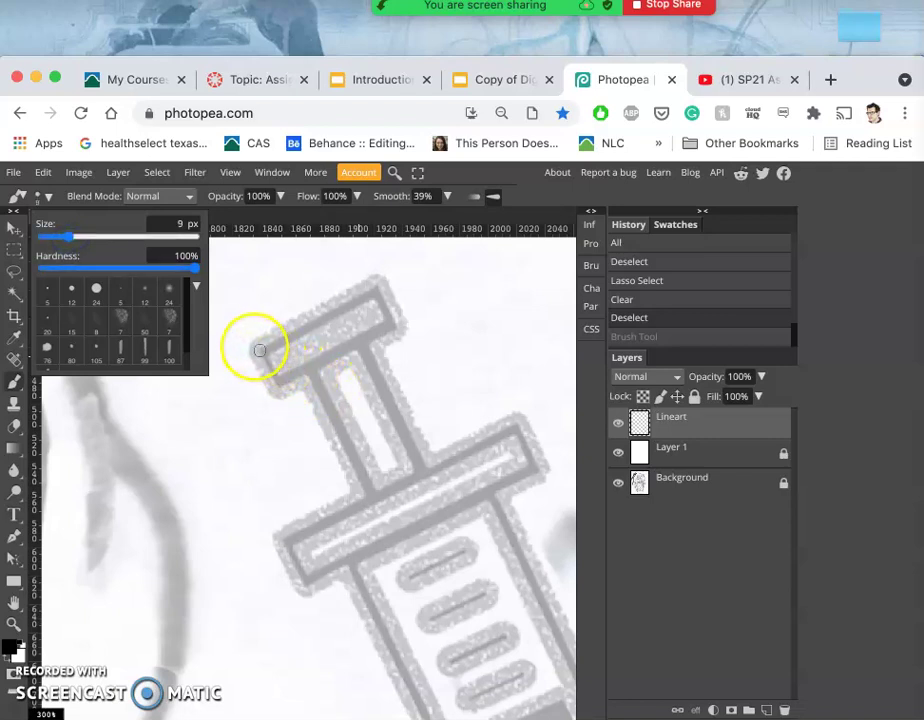
Step: Ink the closed outline of the syringe's plunger cap over the sketch on the Lineart layer
mouse_move(295, 324)
left_mouse_down()
mouse_move(253, 367)
mouse_move(264, 353)
left_mouse_up()
left_click(262, 353)
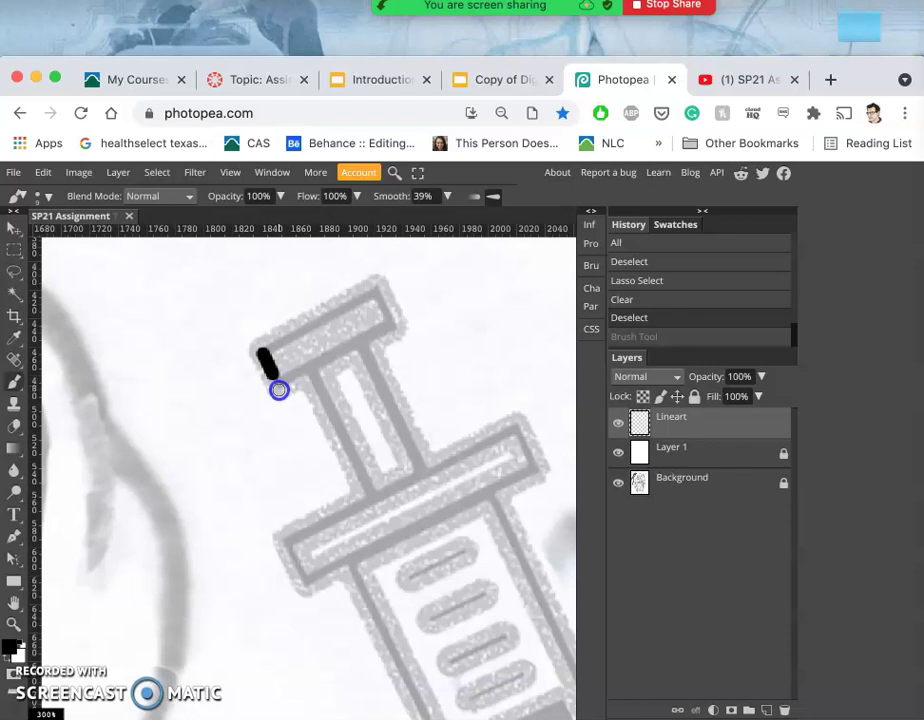
left_click_drag(290, 379, 304, 372)
left_click_drag(353, 346, 374, 330)
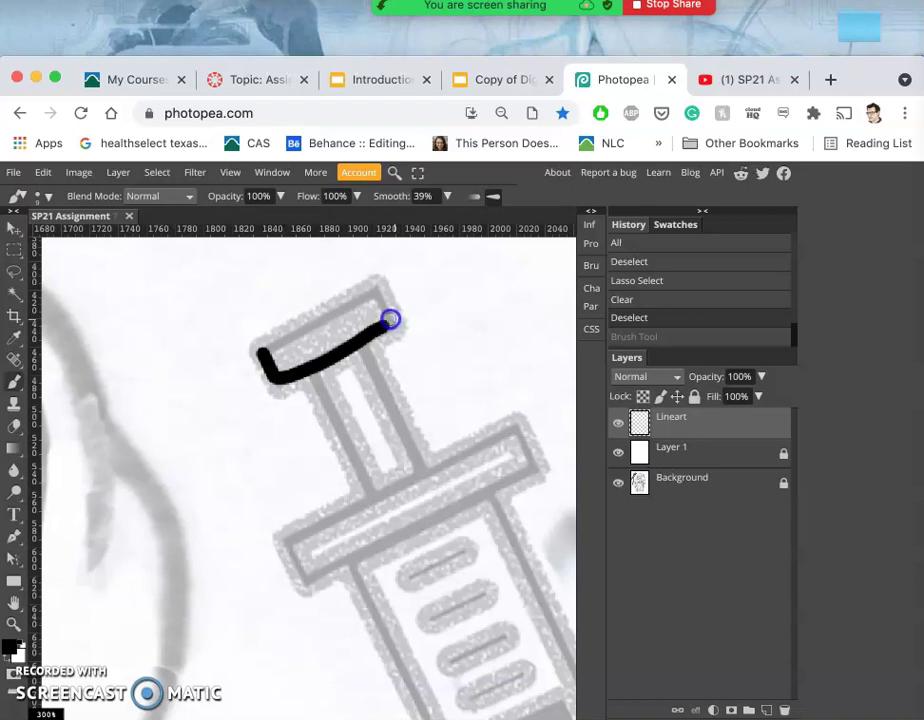
left_click_drag(390, 318, 390, 320)
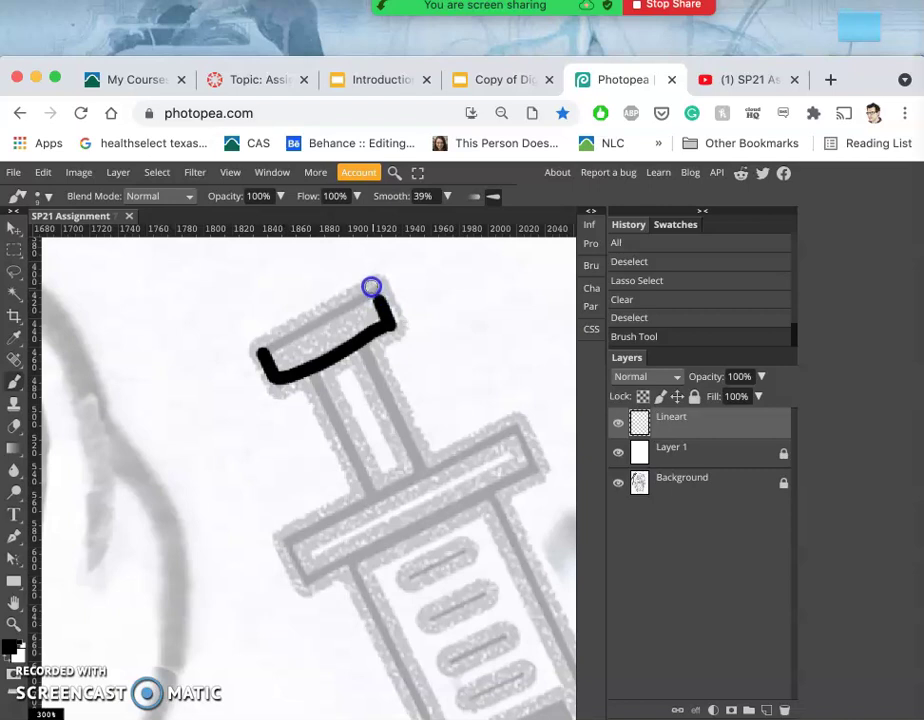
left_click_drag(361, 292, 294, 328)
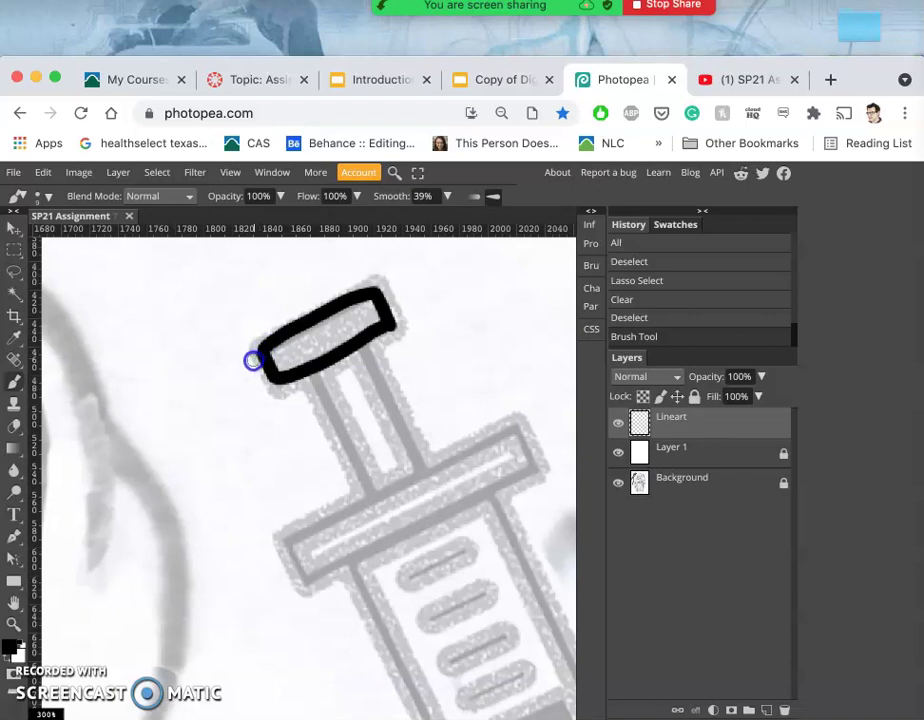
left_click_drag(251, 362, 252, 362)
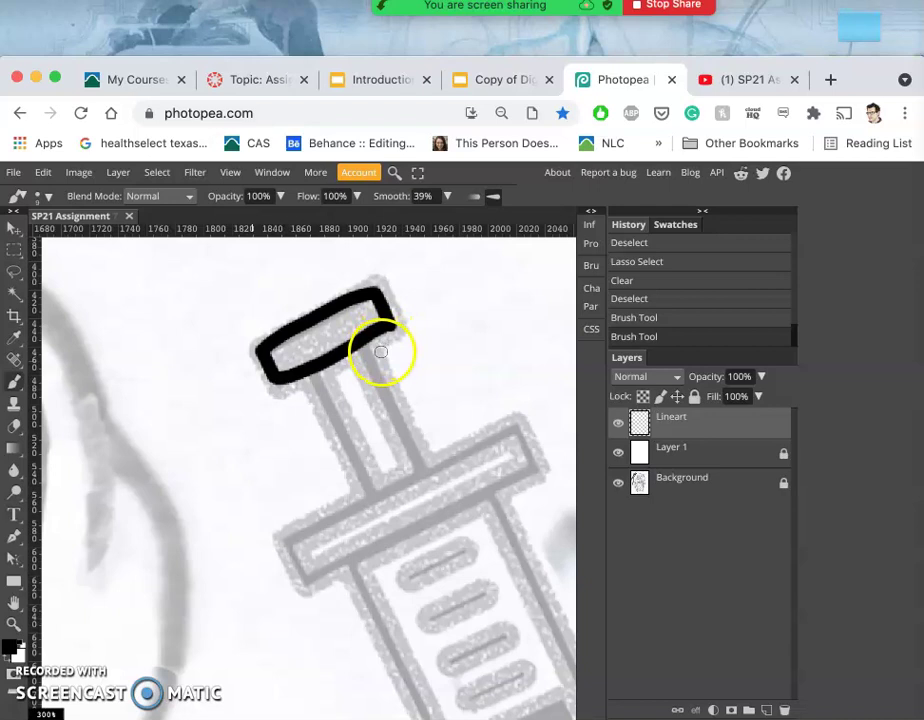
Step: Trim the outer and inner edges of the plunger cap outline with a 15 px hard round Eraser
left_click(16, 425)
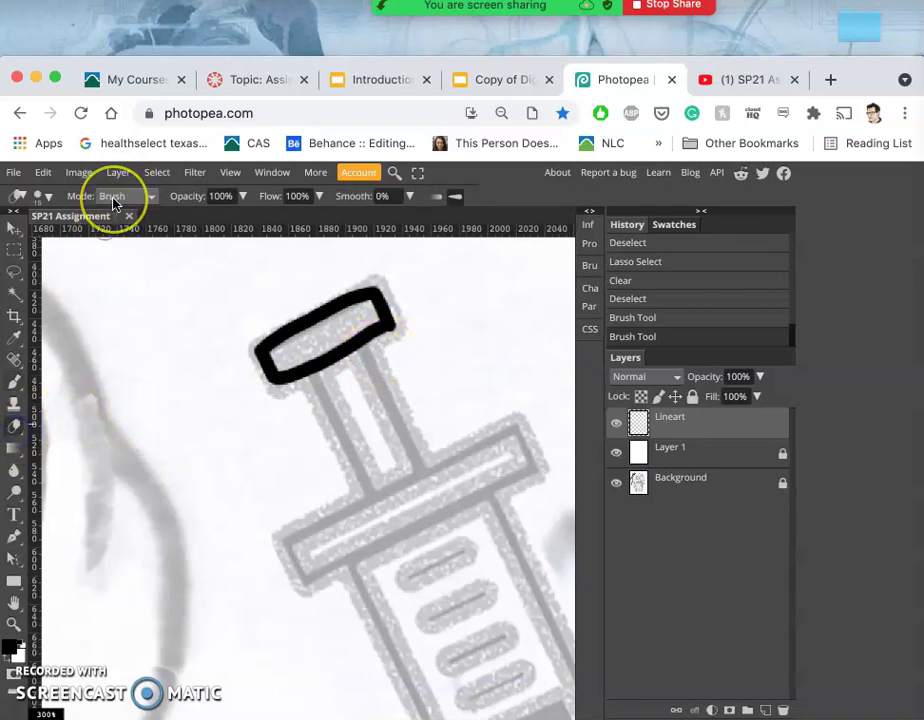
left_click(42, 196)
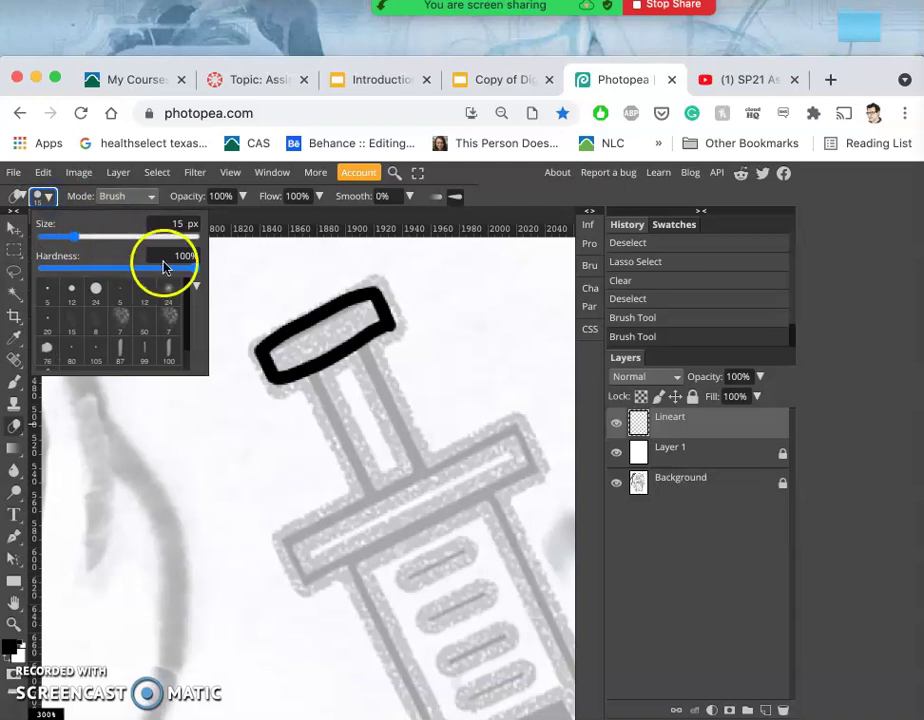
left_click(415, 336)
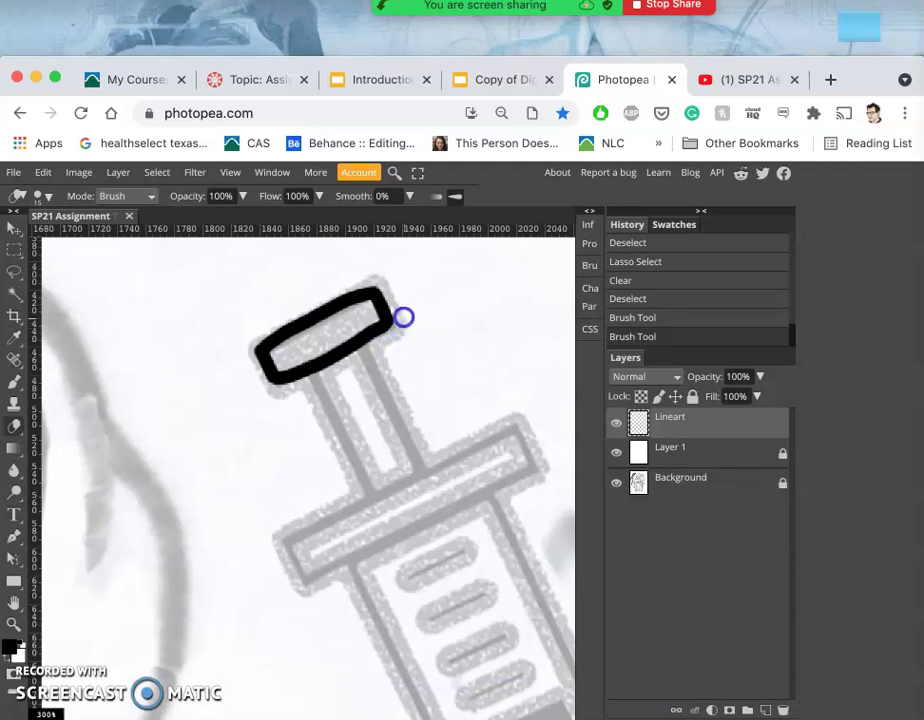
key("e")
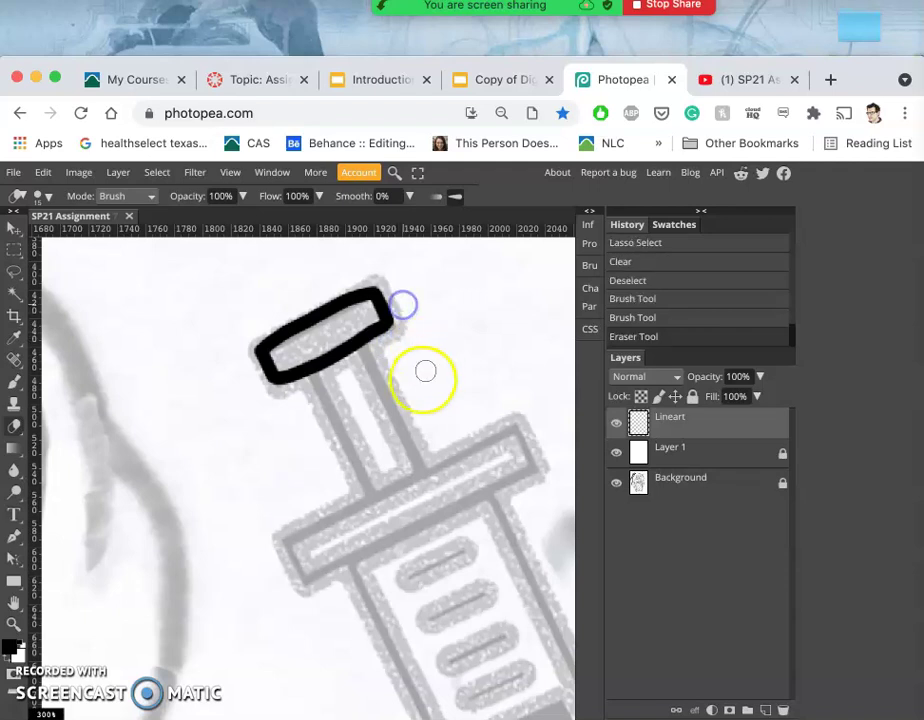
left_click(366, 316)
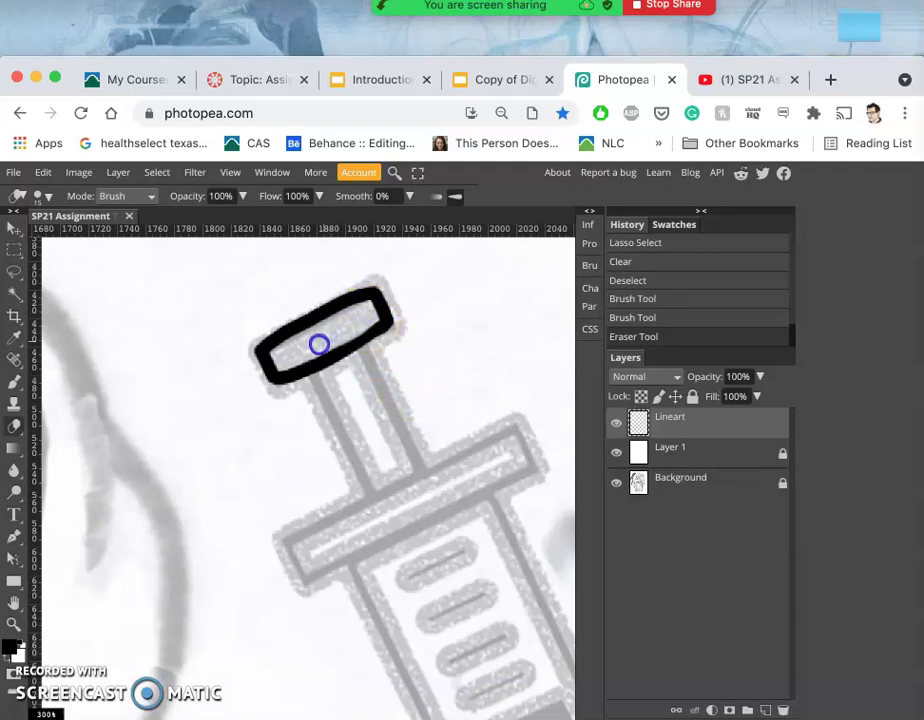
left_click(283, 295)
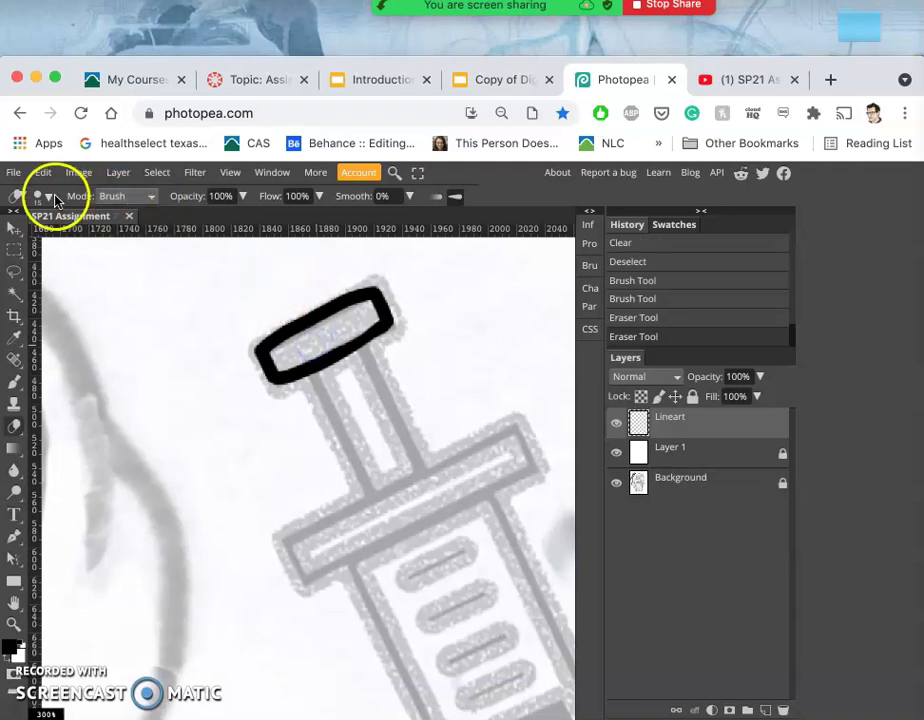
Step: Clean up the inner edge of the plunger cap outline with the Eraser and set the eraser smoothing to 18%
left_click(50, 197)
mouse_move(452, 326)
left_mouse_down()
mouse_move(402, 330)
mouse_move(367, 325)
mouse_move(367, 316)
left_mouse_up()
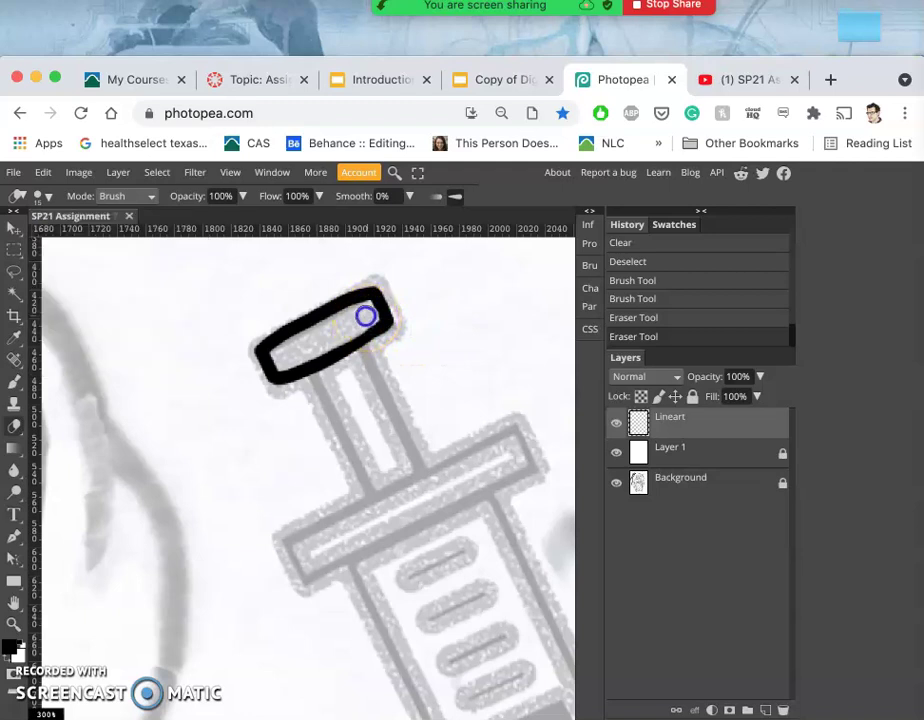
left_click(366, 317)
key("ctrl+z")
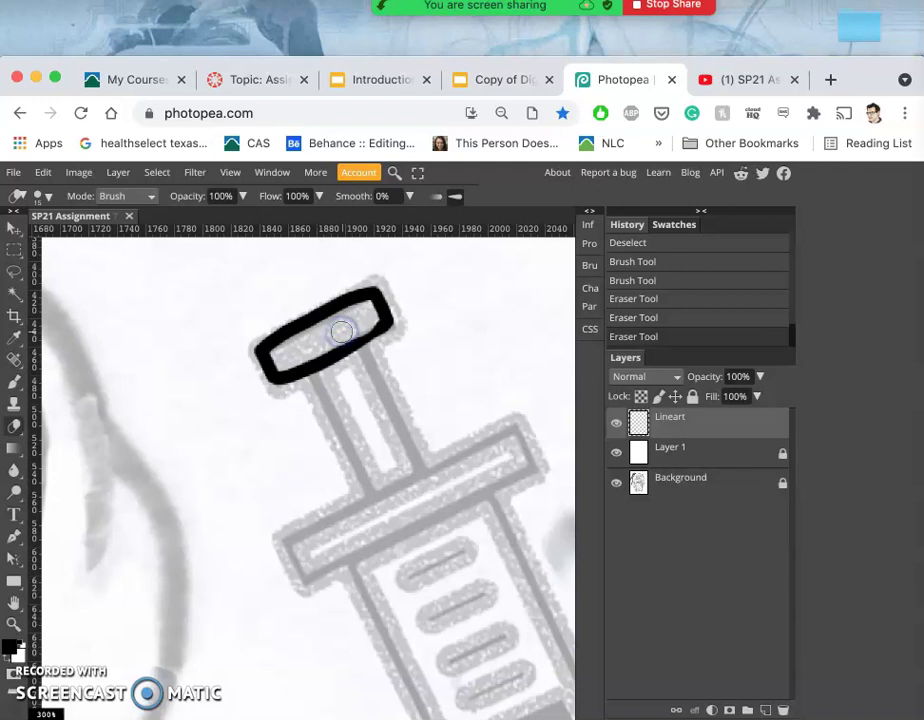
mouse_move(348, 325)
left_mouse_down()
mouse_move(363, 303)
mouse_move(363, 318)
left_mouse_up()
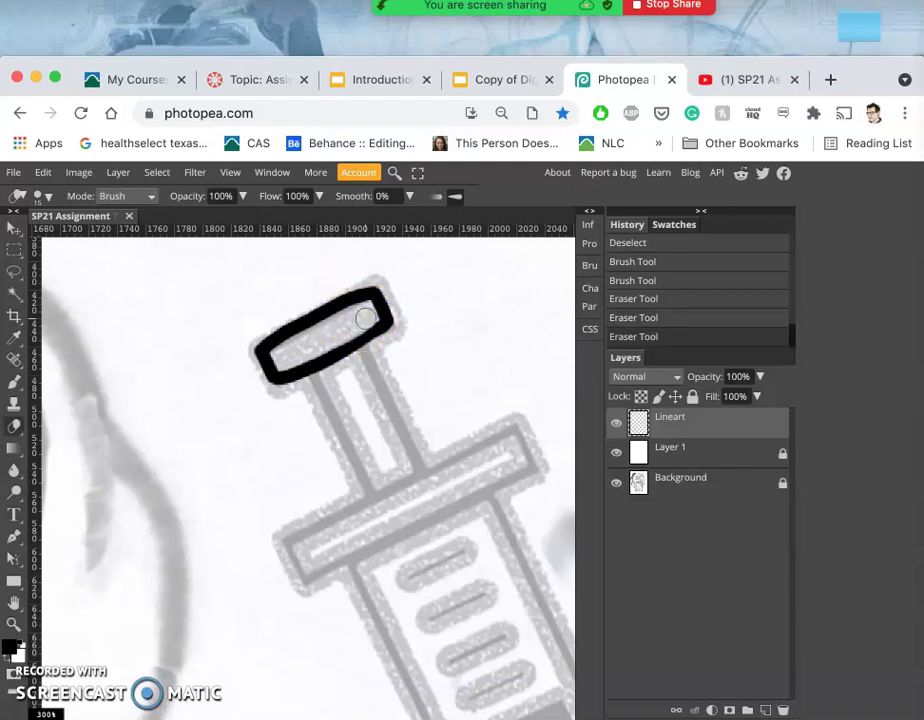
left_click(364, 318)
left_click(365, 318)
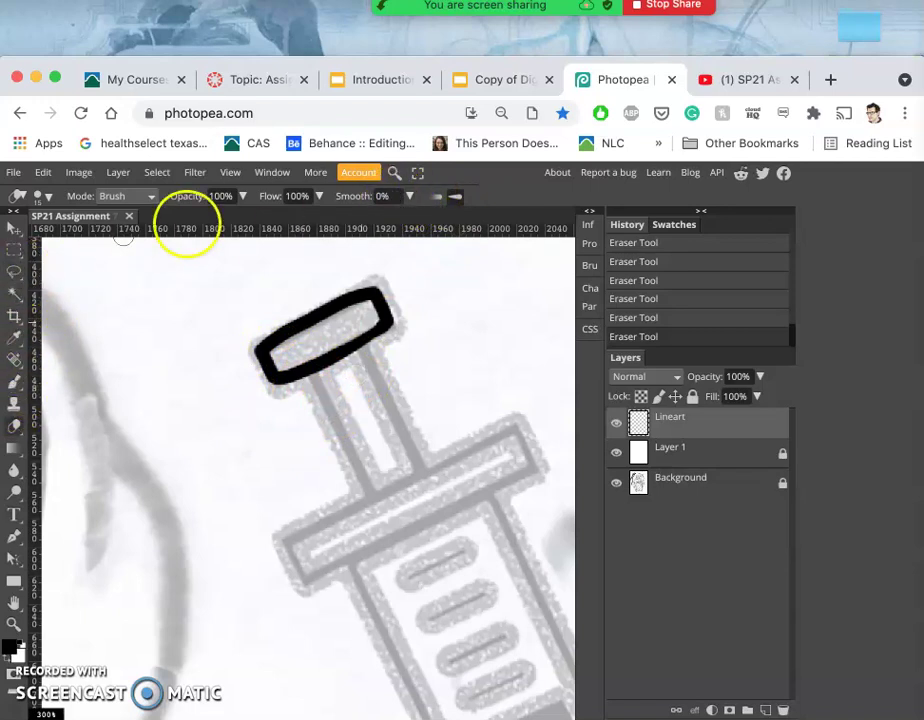
left_click(404, 197)
left_click_drag(343, 218, 355, 224)
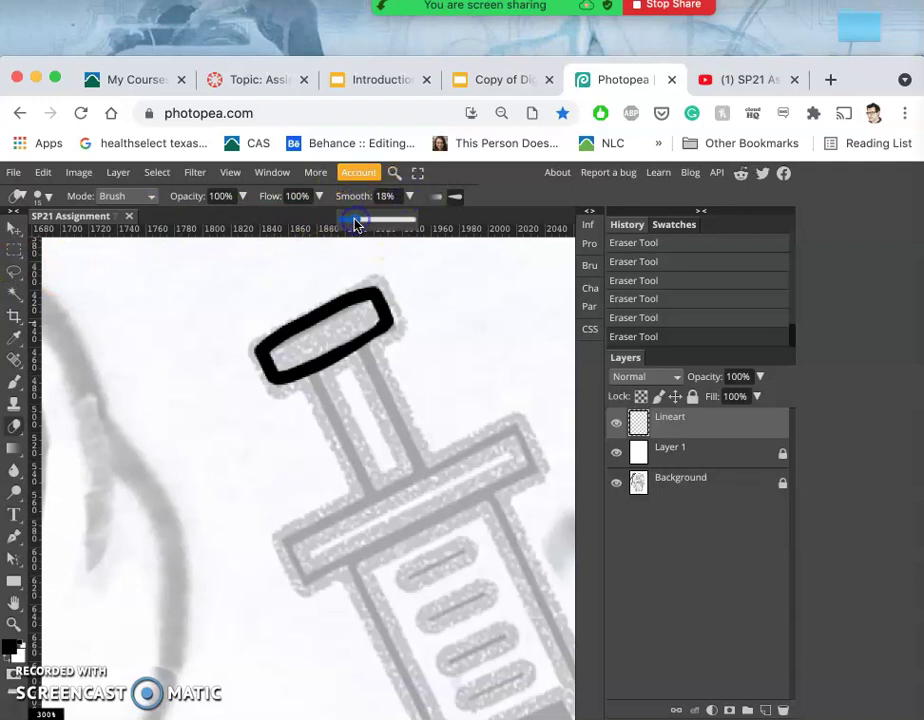
Step: Ink the two long sides of the plunger shaft with the Brush, from the cap down to the syringe's flange
left_click(10, 388)
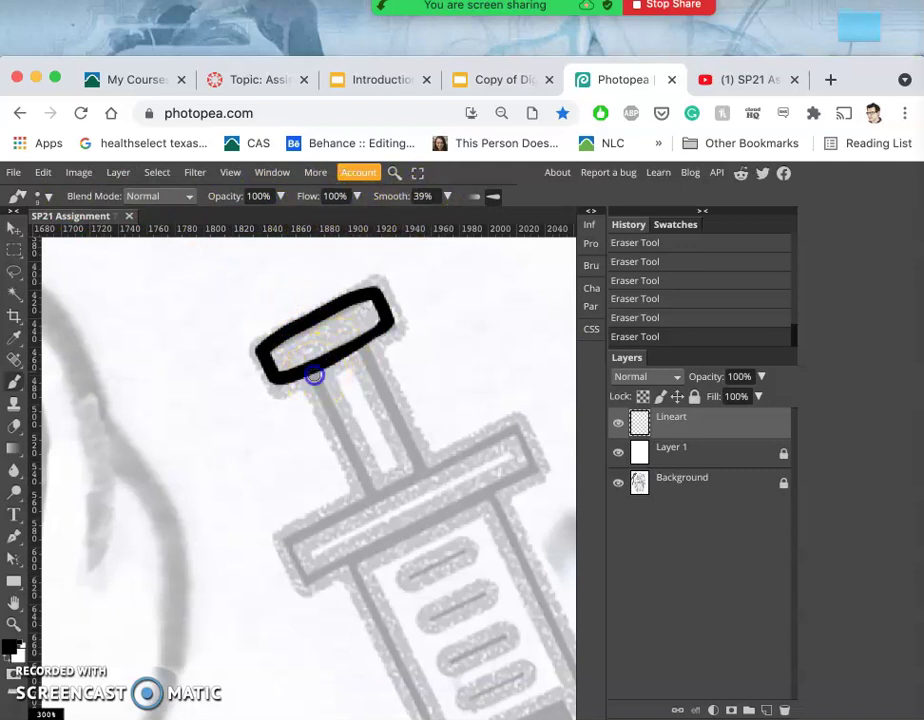
mouse_move(321, 393)
left_mouse_down()
mouse_move(373, 501)
mouse_move(392, 417)
mouse_move(334, 437)
mouse_move(355, 479)
mouse_move(348, 447)
left_mouse_up()
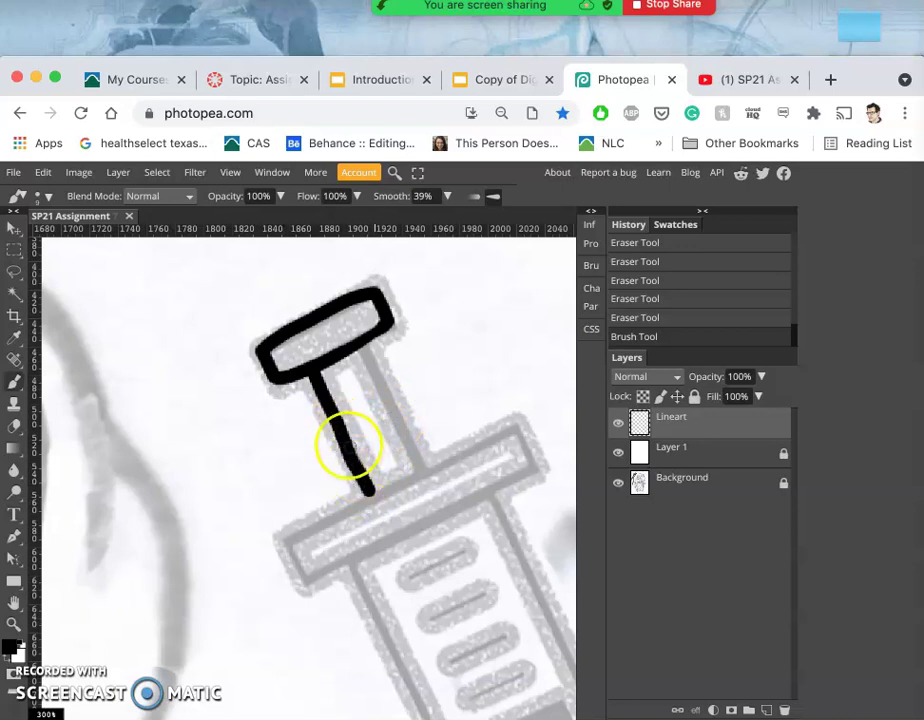
left_click(360, 346)
left_click_drag(367, 358, 427, 481)
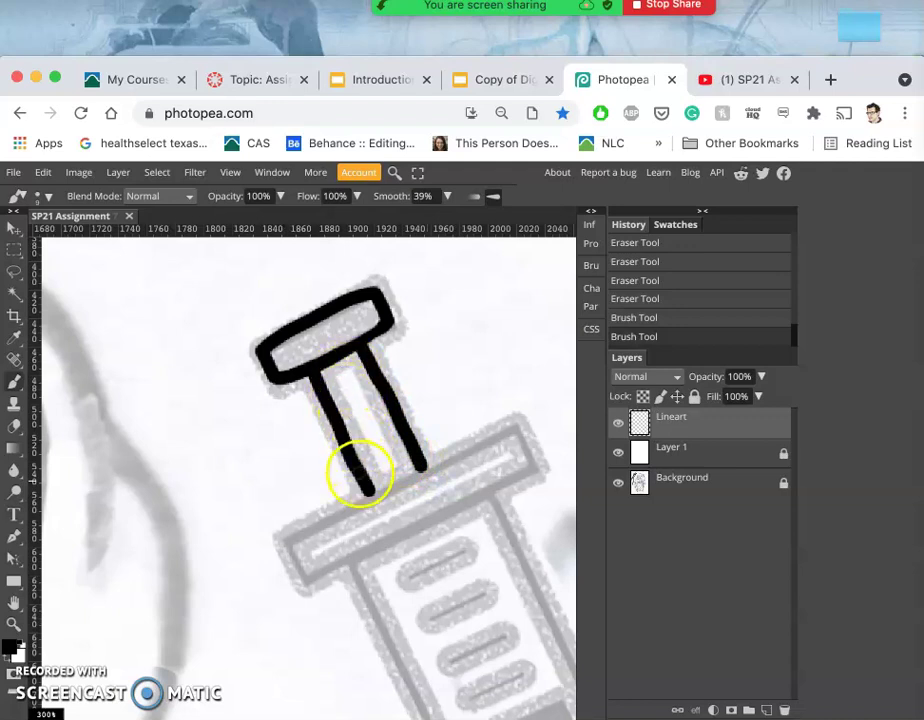
Step: Erase the rough outer edges of both plunger shaft lines
left_click(14, 427)
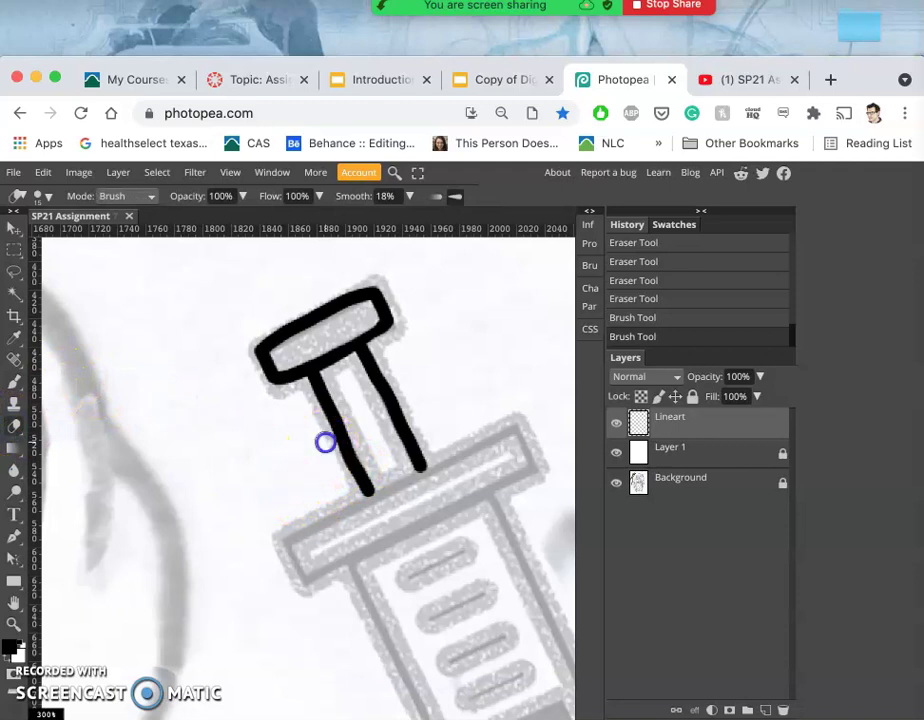
mouse_move(344, 488)
left_mouse_down()
mouse_move(370, 428)
mouse_move(367, 403)
mouse_move(392, 365)
left_mouse_up()
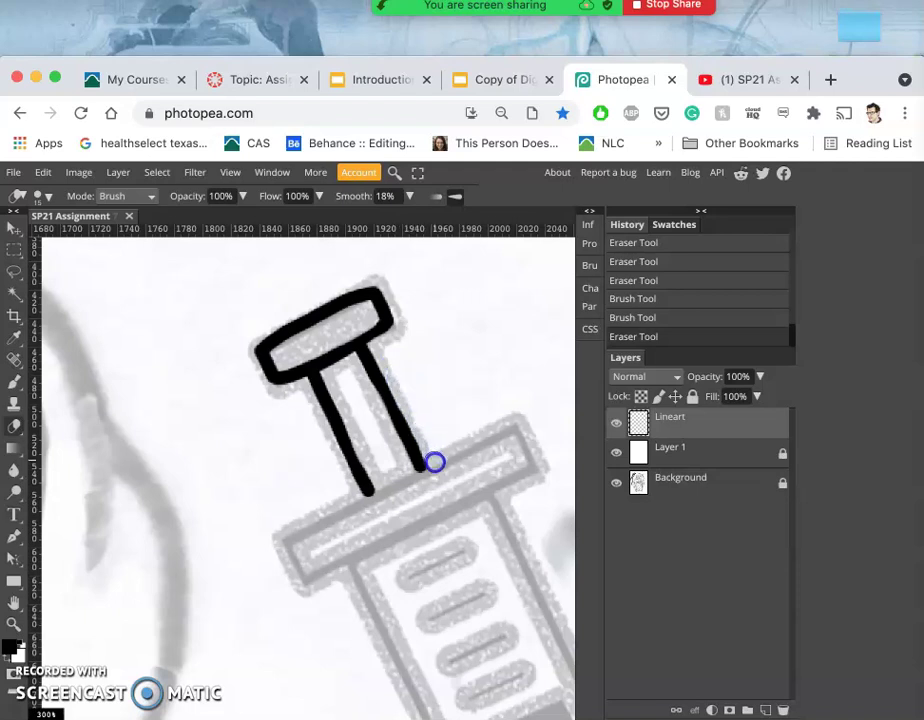
left_click(350, 491)
Step: Draw a long horizontal rectangle shape over the syringe's flange below the plunger shaft
scroll(350, 491, "down", 1)
scroll(350, 491, "right", 1)
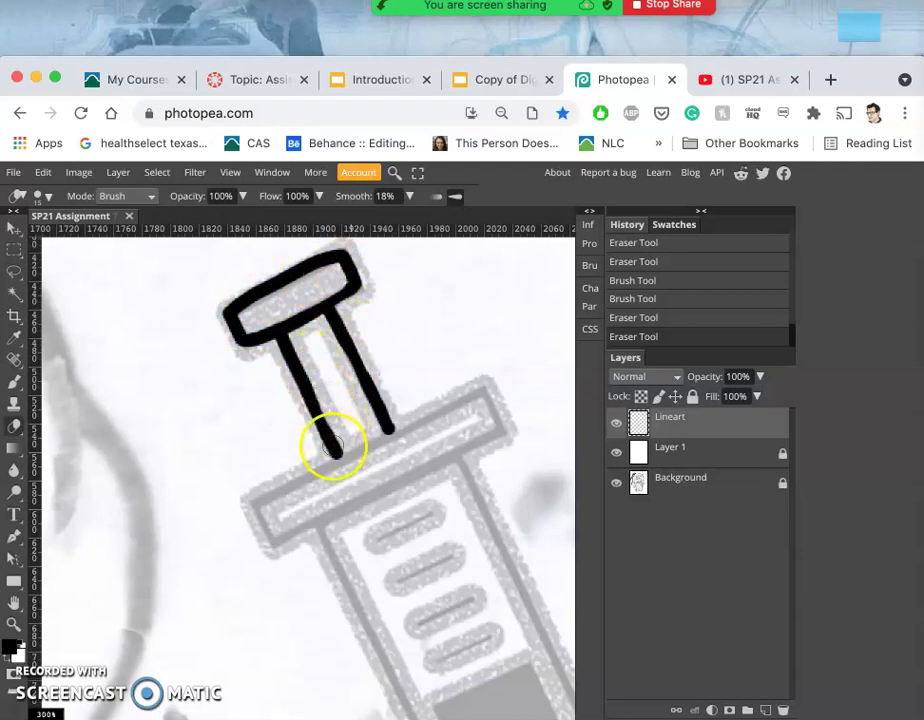
left_click(14, 382)
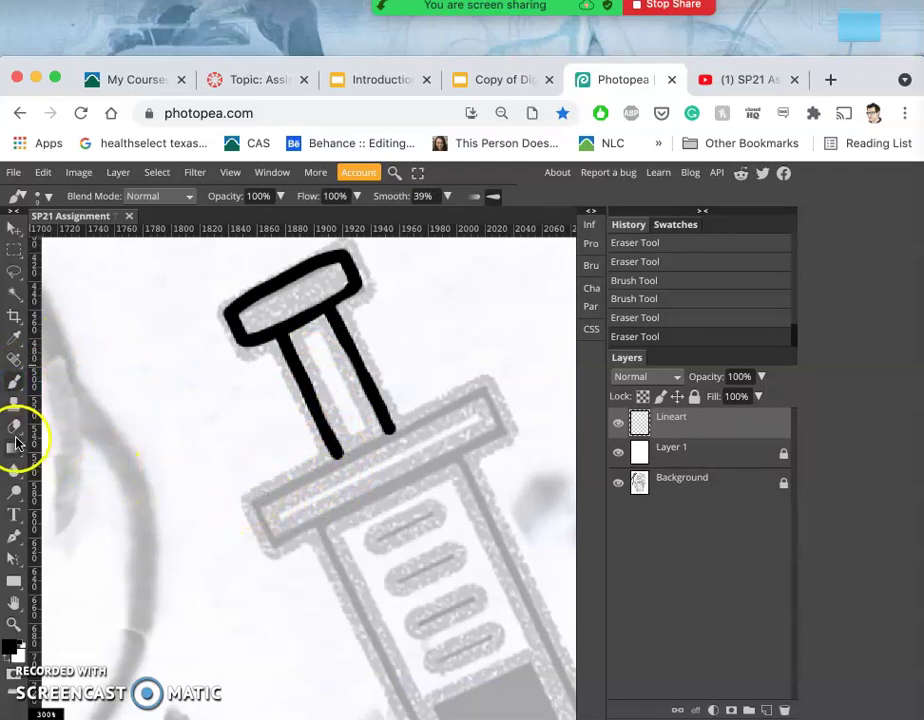
left_click(14, 580)
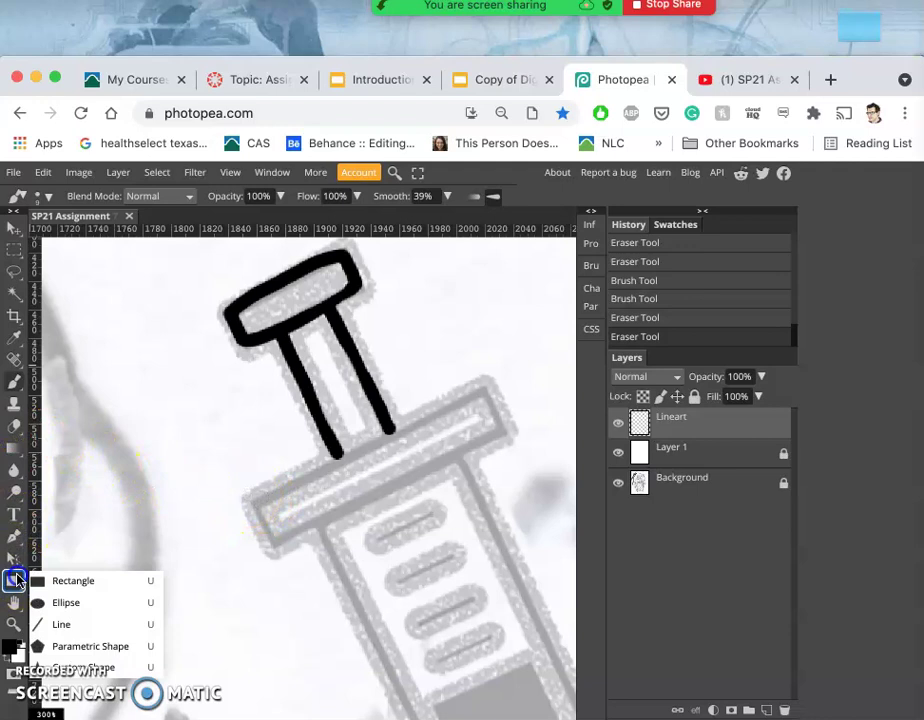
left_click(53, 578)
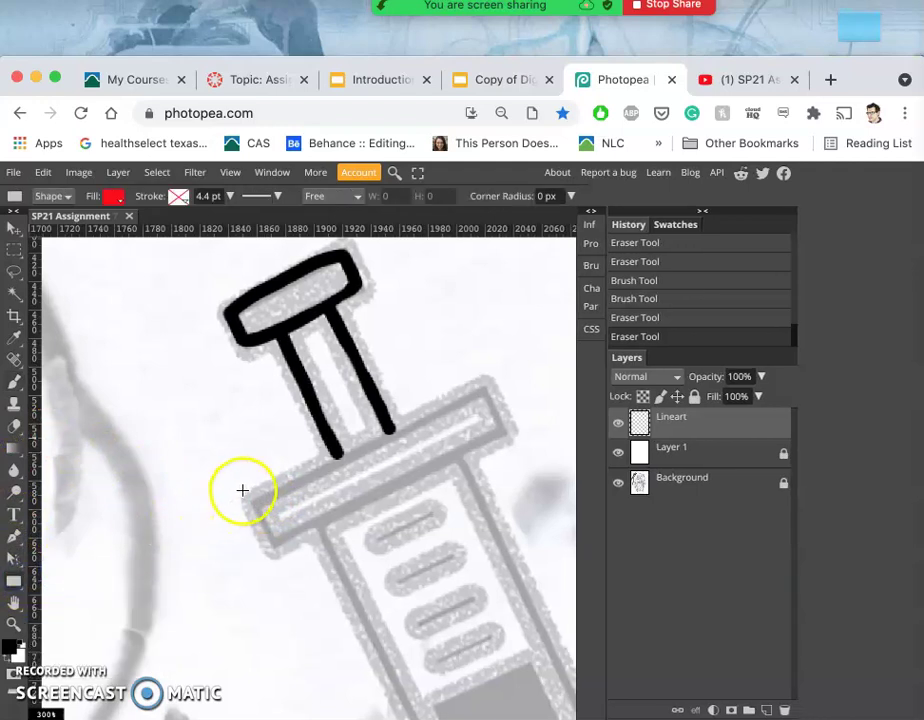
left_click_drag(243, 489, 511, 550)
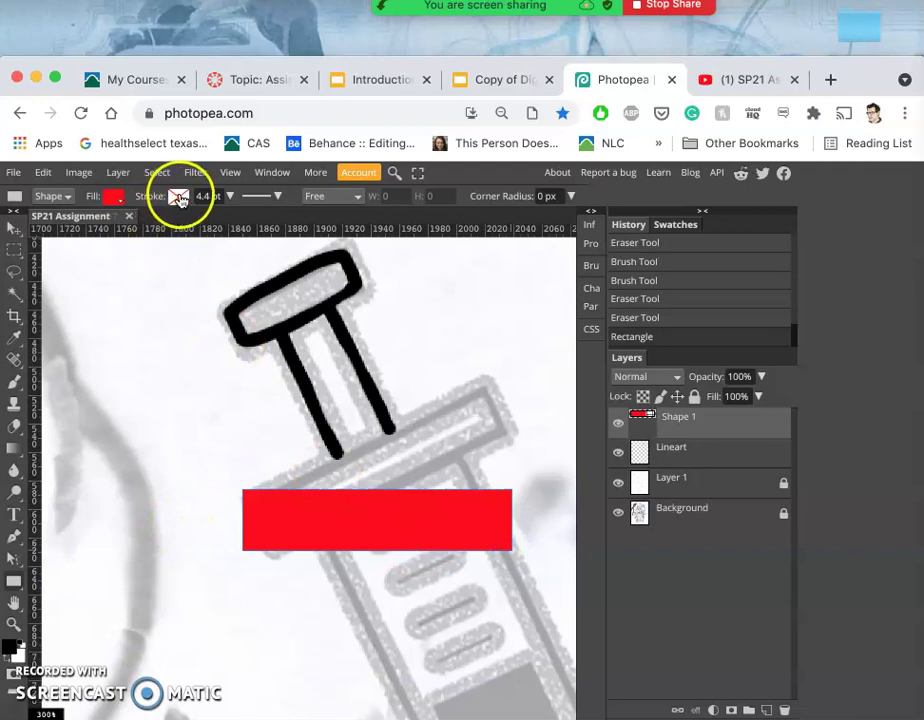
Step: Give the rectangle a solid black stroke 14 pt wide and remove its fill
left_click(178, 197)
left_click(245, 224)
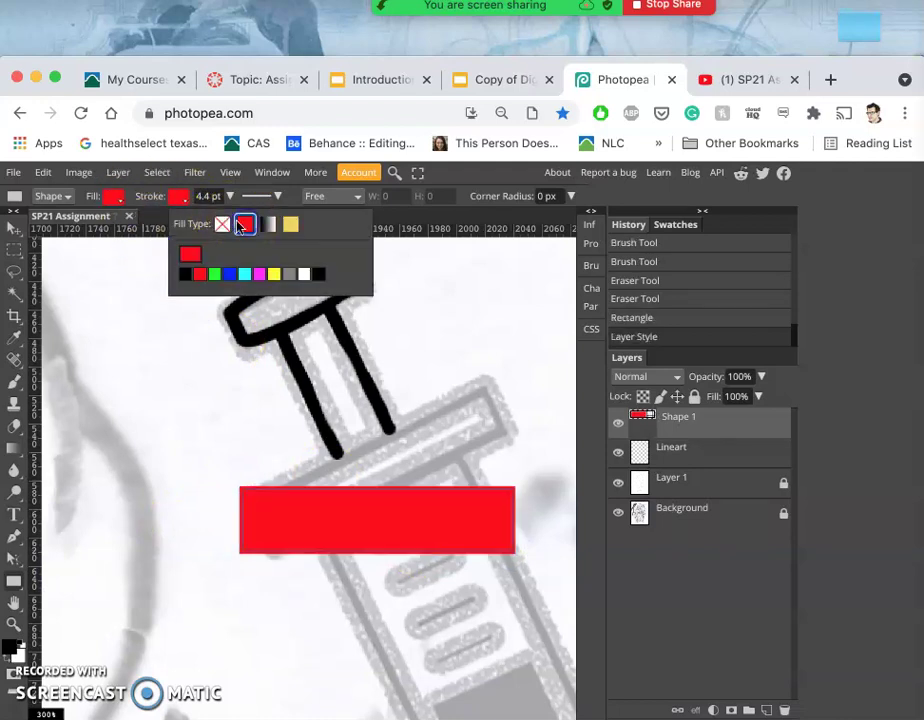
left_click(184, 273)
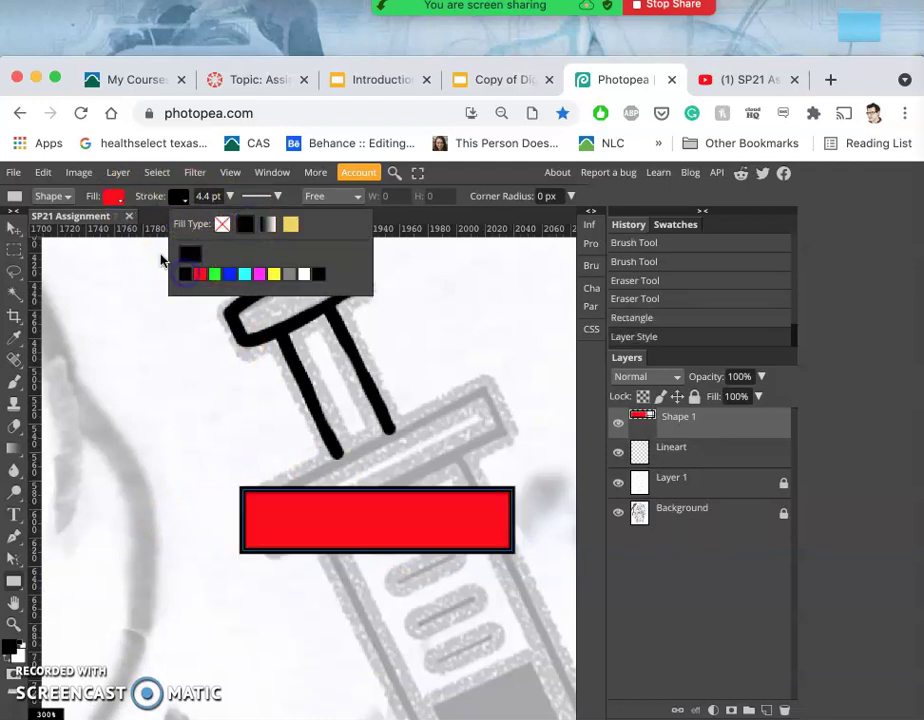
left_click(117, 199)
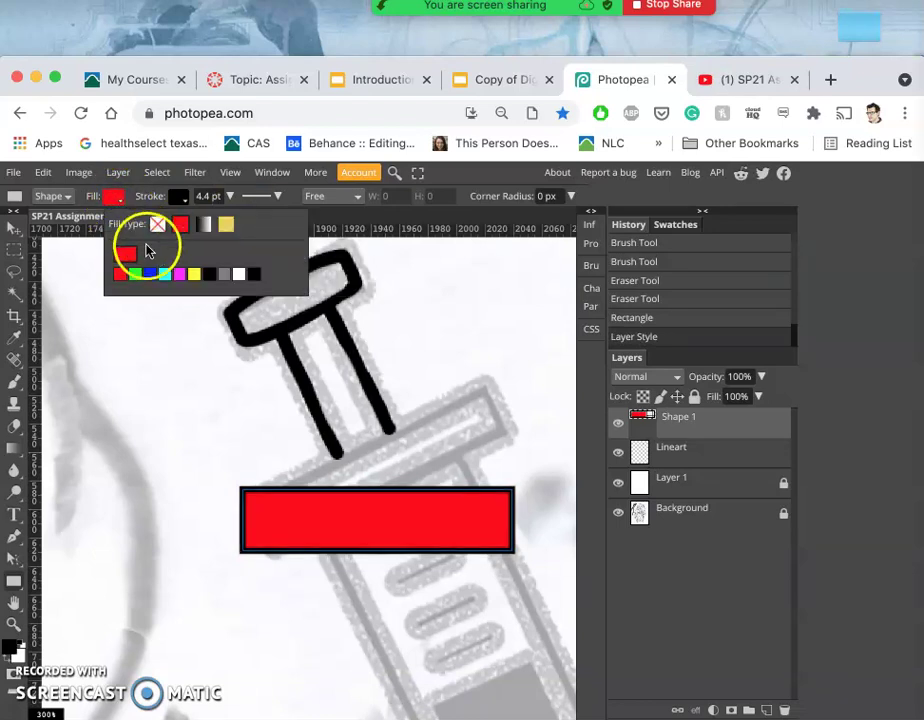
left_click(158, 224)
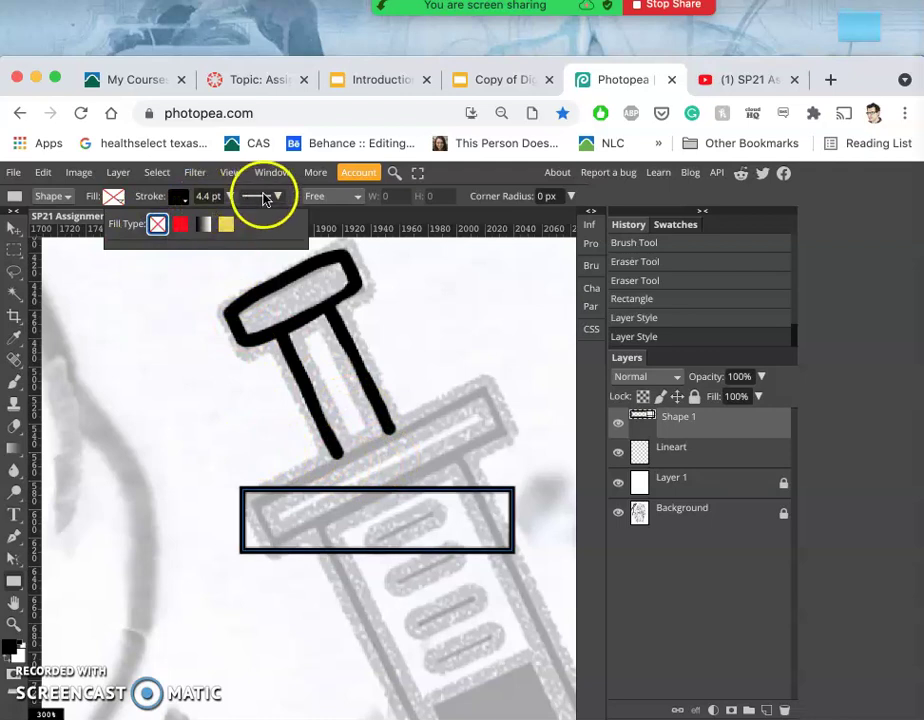
left_click(231, 197)
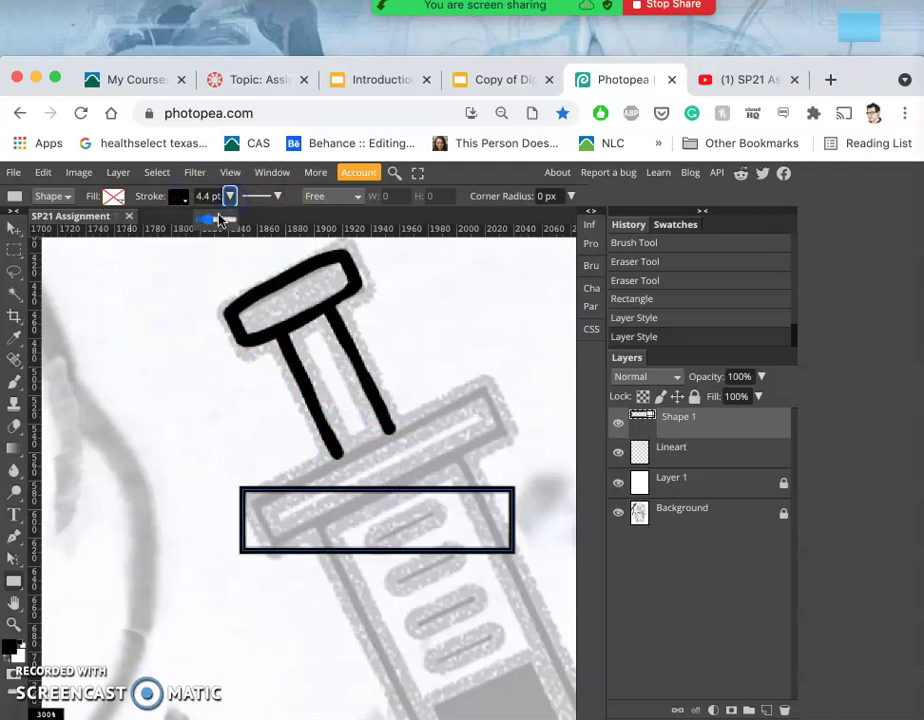
mouse_move(213, 221)
left_mouse_down()
mouse_move(221, 221)
mouse_move(213, 221)
left_mouse_up()
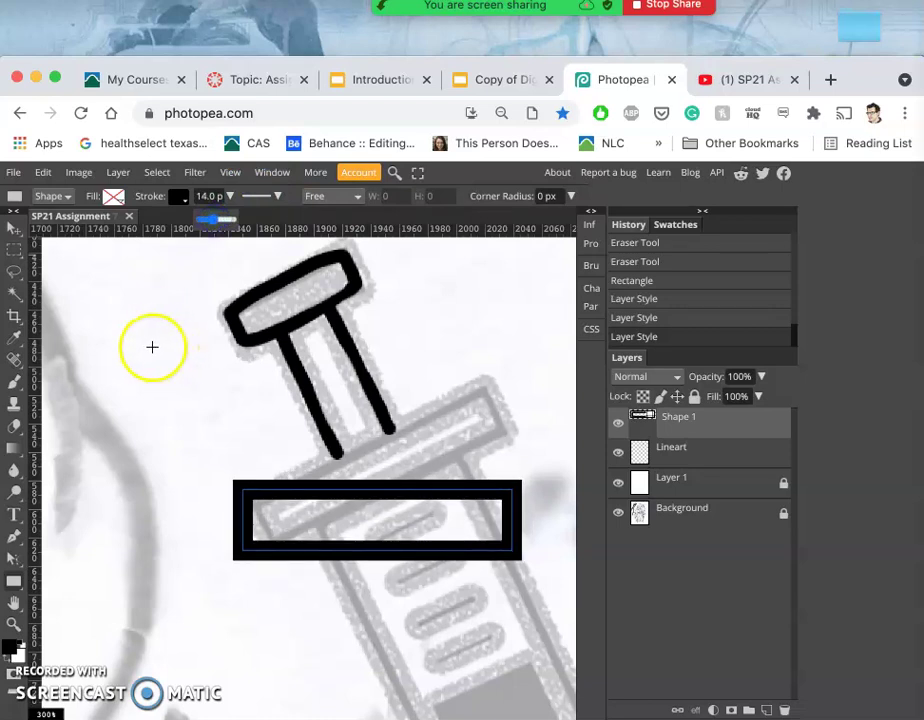
Step: Rotate the rectangle shape to about -24.8°, move it onto the sketched flange and scale it to about 97% width and 69% height
left_click(14, 229)
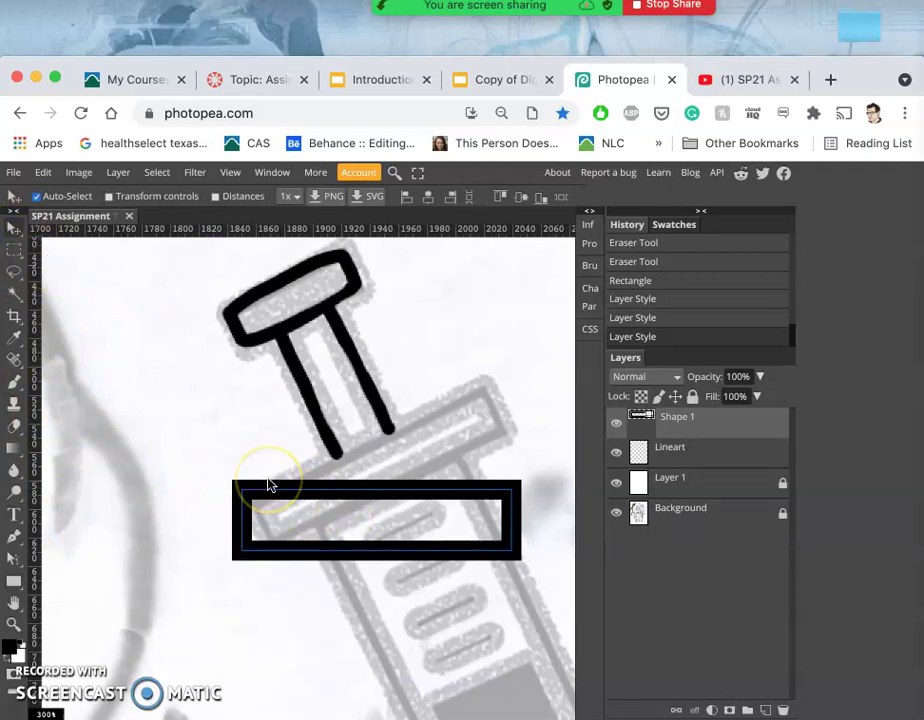
key("ctrl+t")
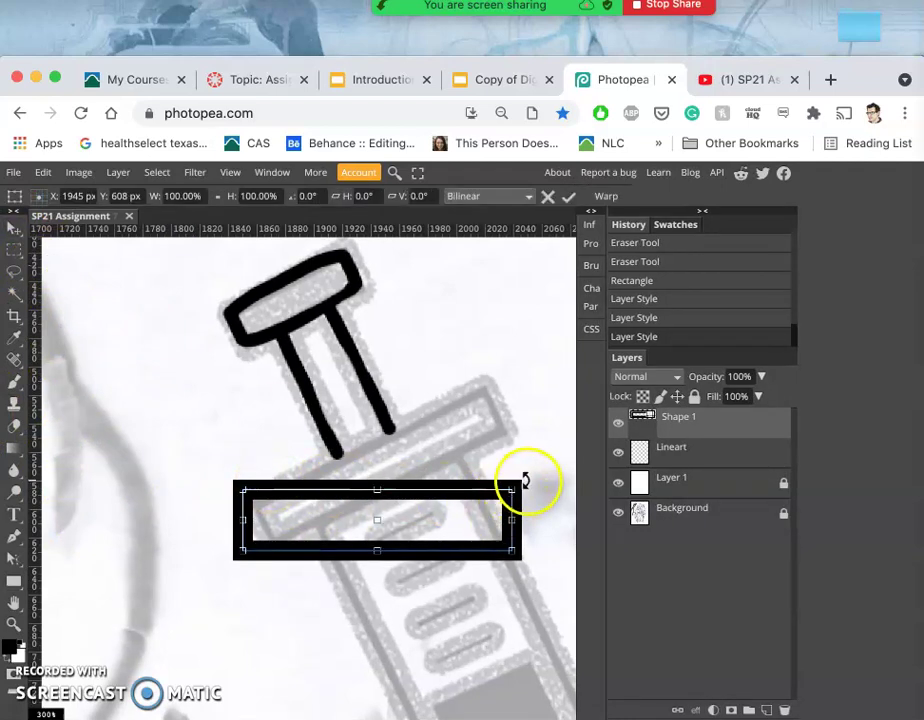
left_click_drag(531, 478, 478, 438)
left_click(402, 464)
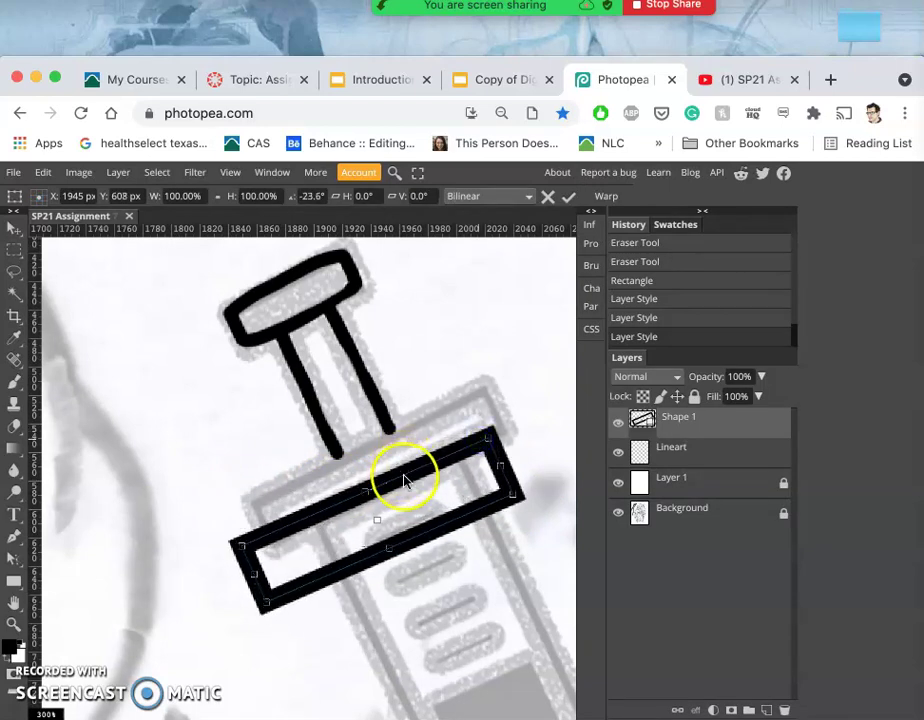
left_click_drag(404, 480, 408, 432)
left_click_drag(495, 382, 499, 373)
left_click_drag(508, 446, 502, 425)
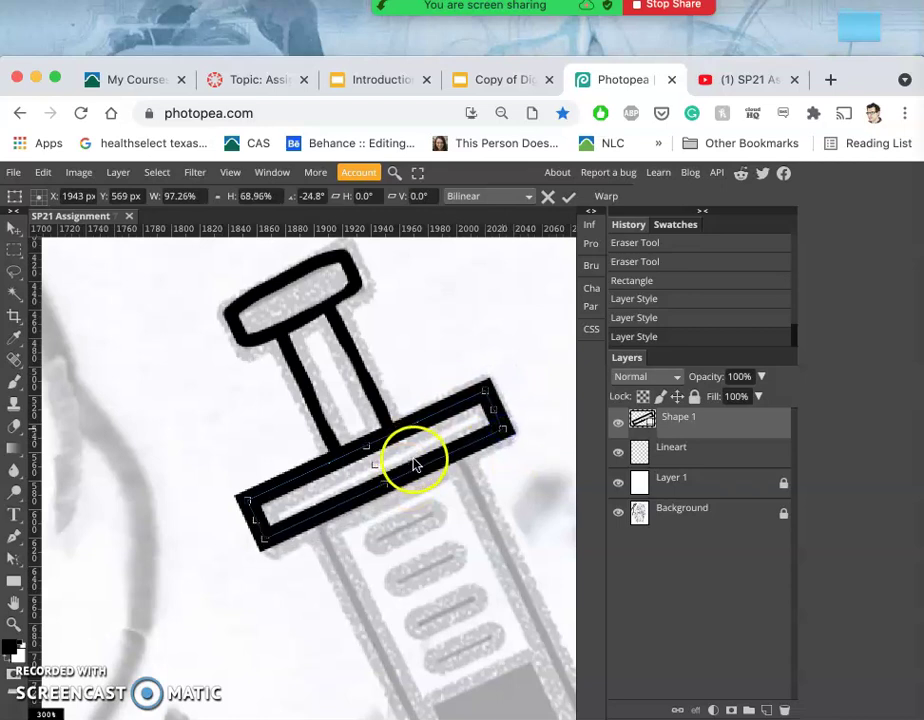
key("Return")
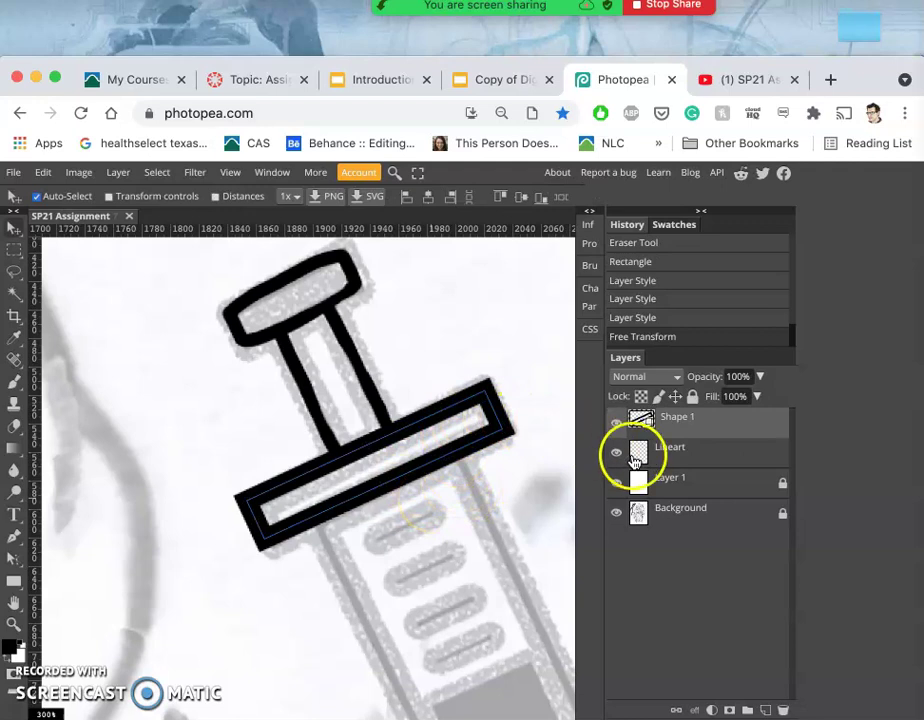
Step: Delete the rectangle's shape layer and activate the Brush tool on the Lineart layer
left_click(690, 432)
key("Delete")
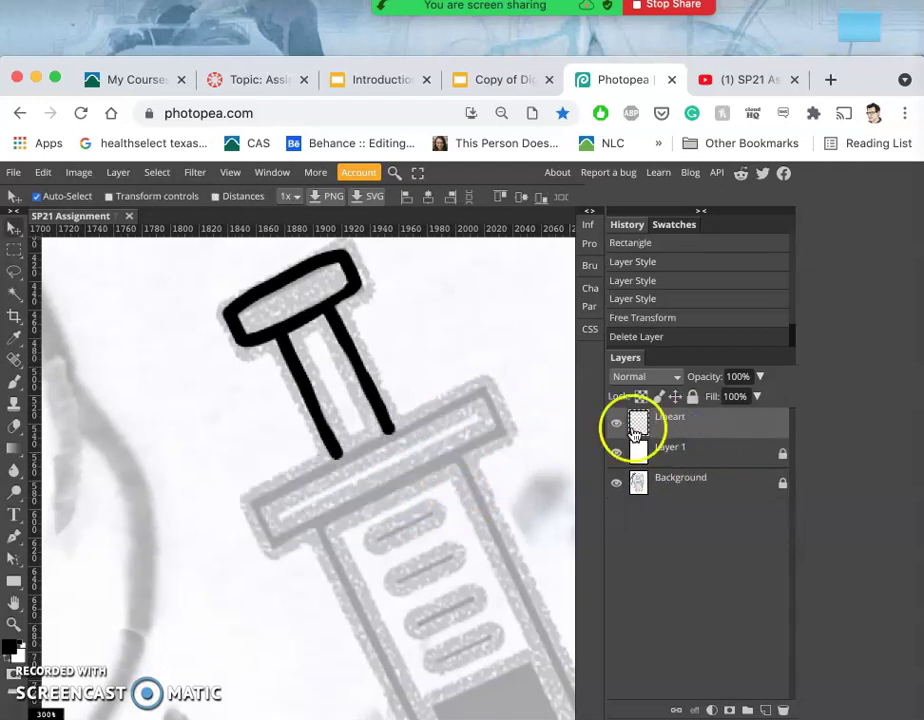
left_click(14, 383)
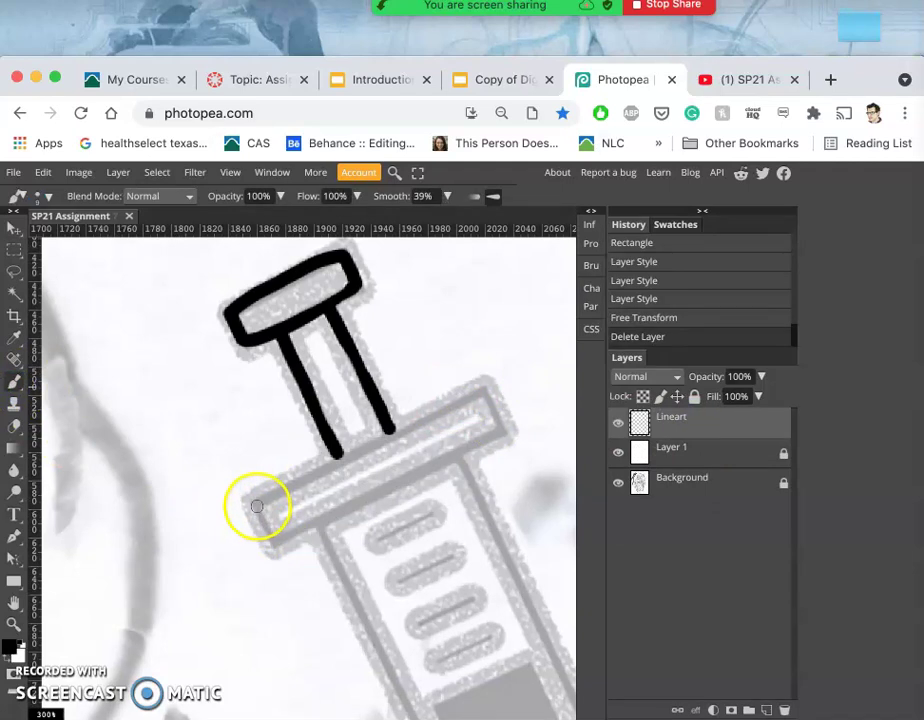
Step: Examine the penciling and digital inking examples in the Google Slides deck and the Canvas topic page, and return to Photopea
left_click(502, 83)
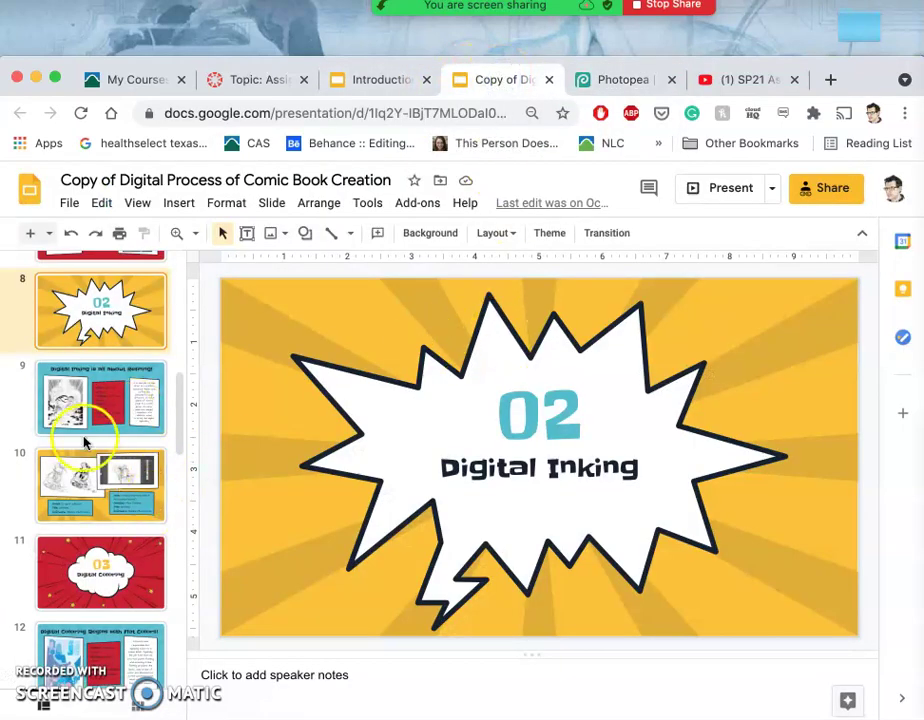
scroll(72, 430, "up", 1)
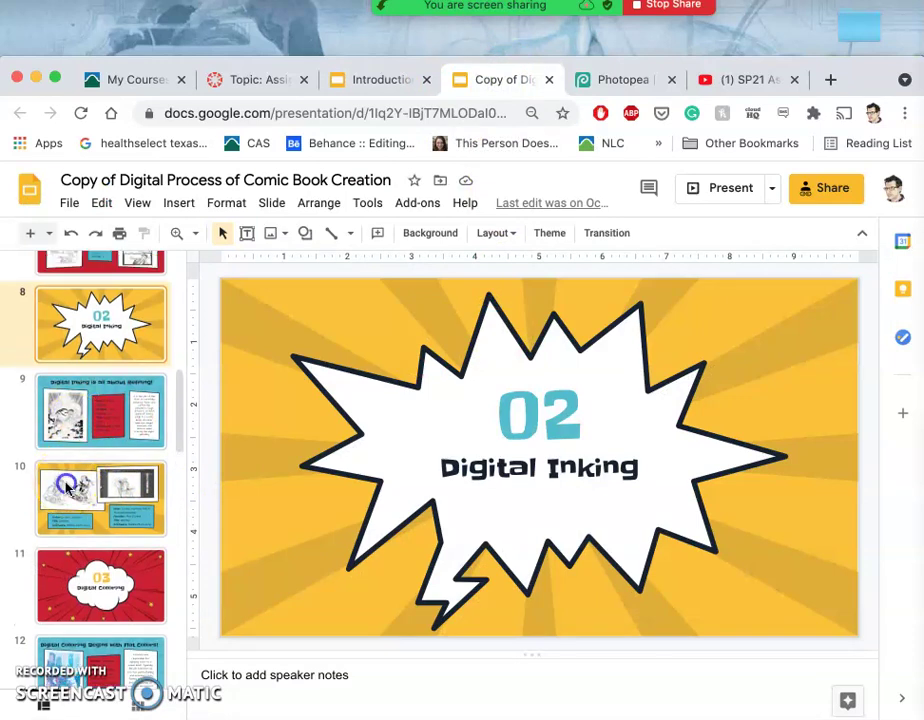
left_click(68, 478)
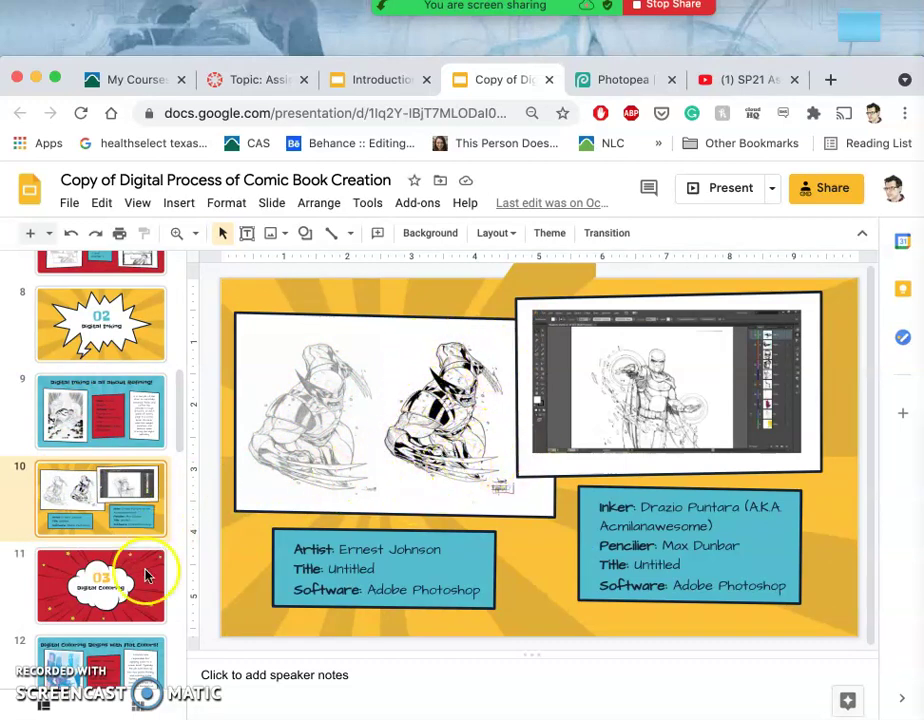
scroll(144, 574, "down", 3)
scroll(144, 580, "up", 5)
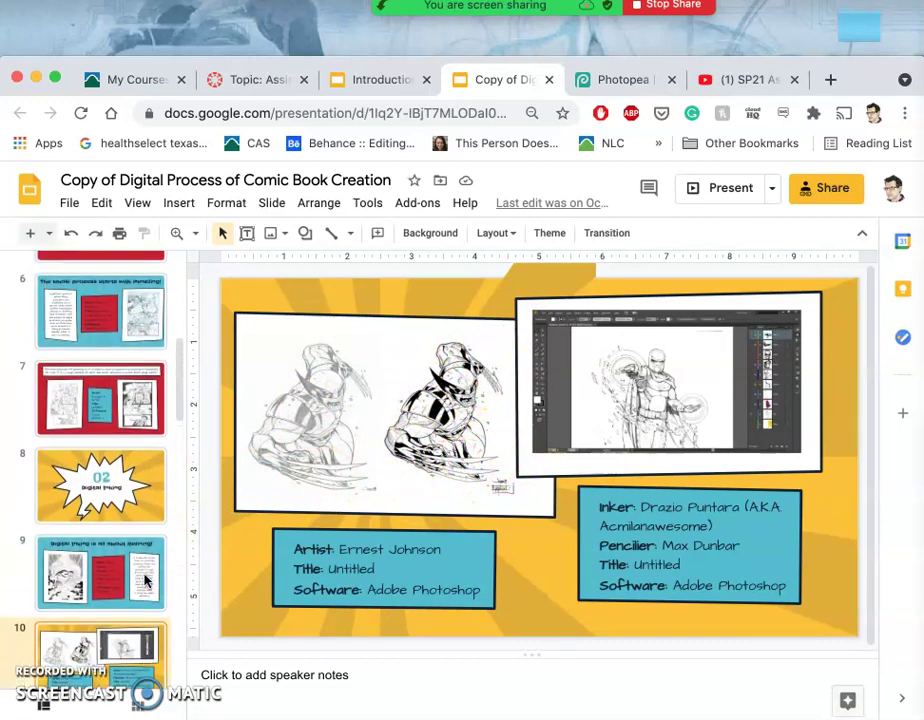
left_click(95, 395)
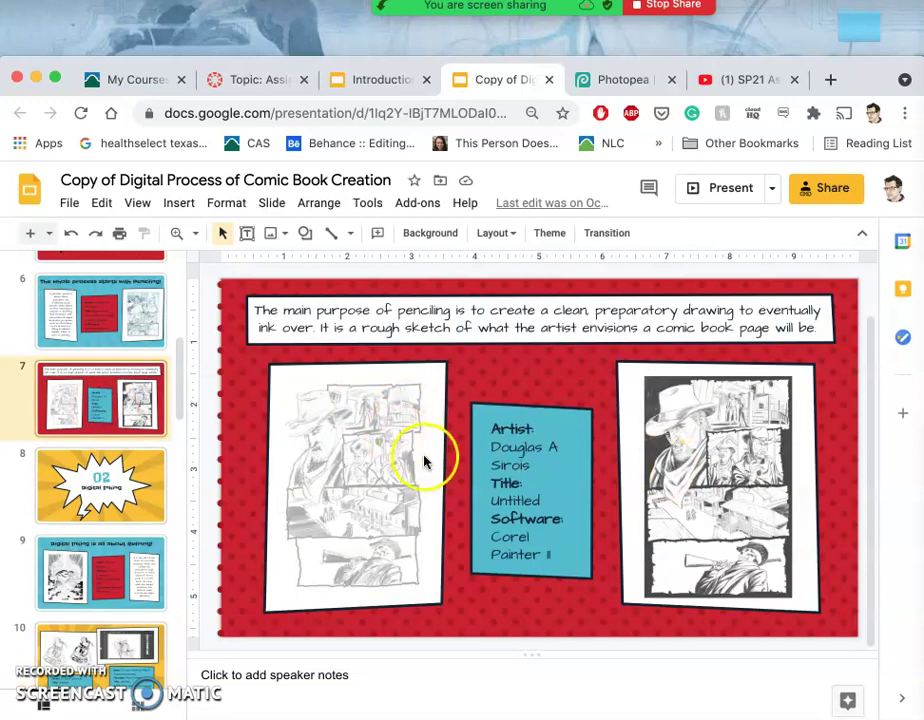
scroll(86, 428, "up", 6)
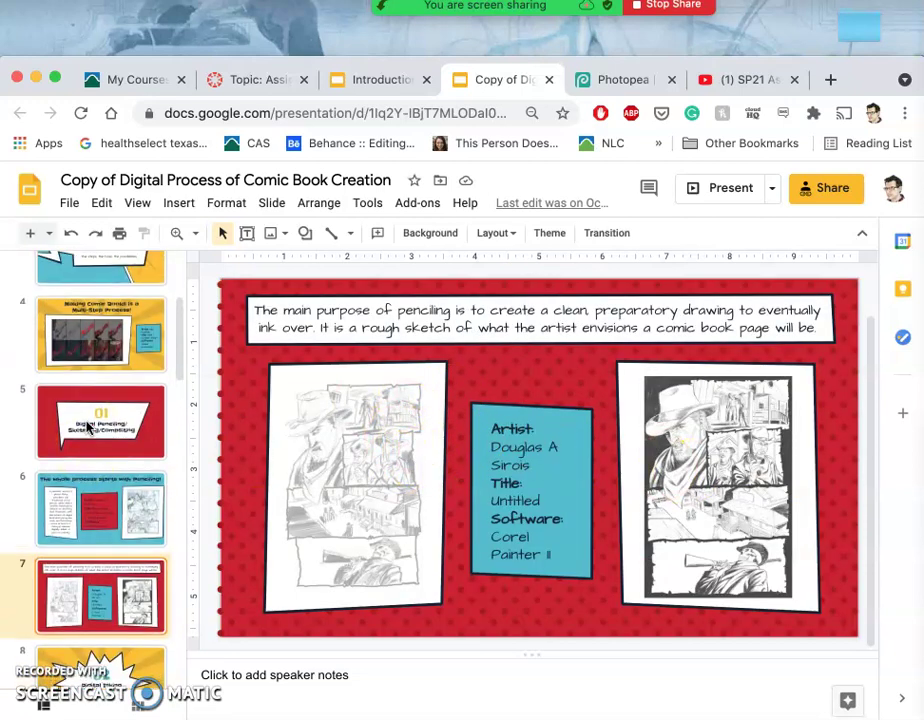
scroll(86, 428, "down", 9)
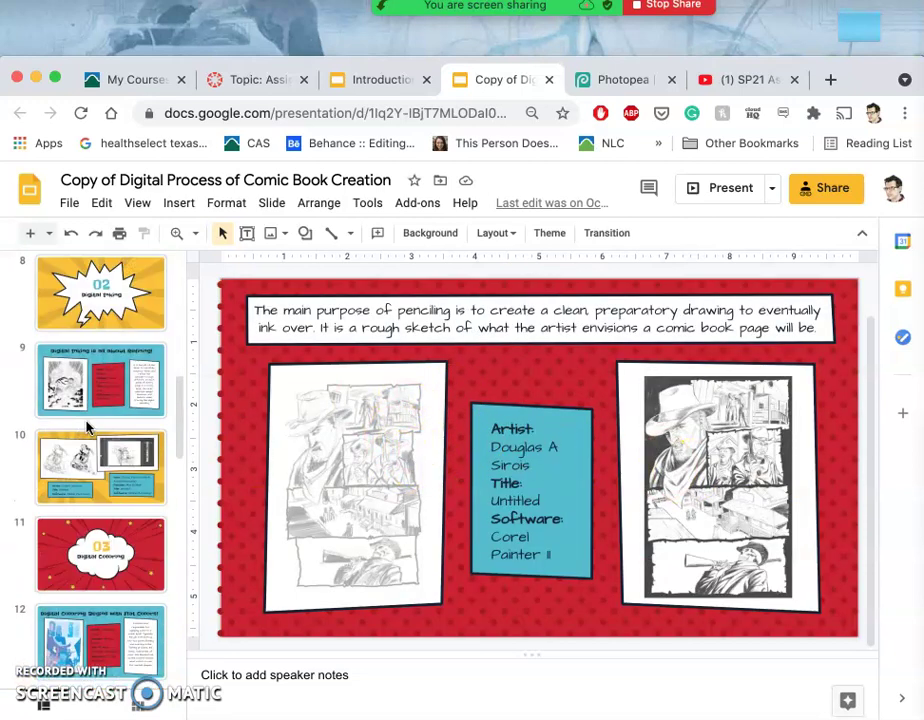
left_click(377, 79)
left_click(276, 79)
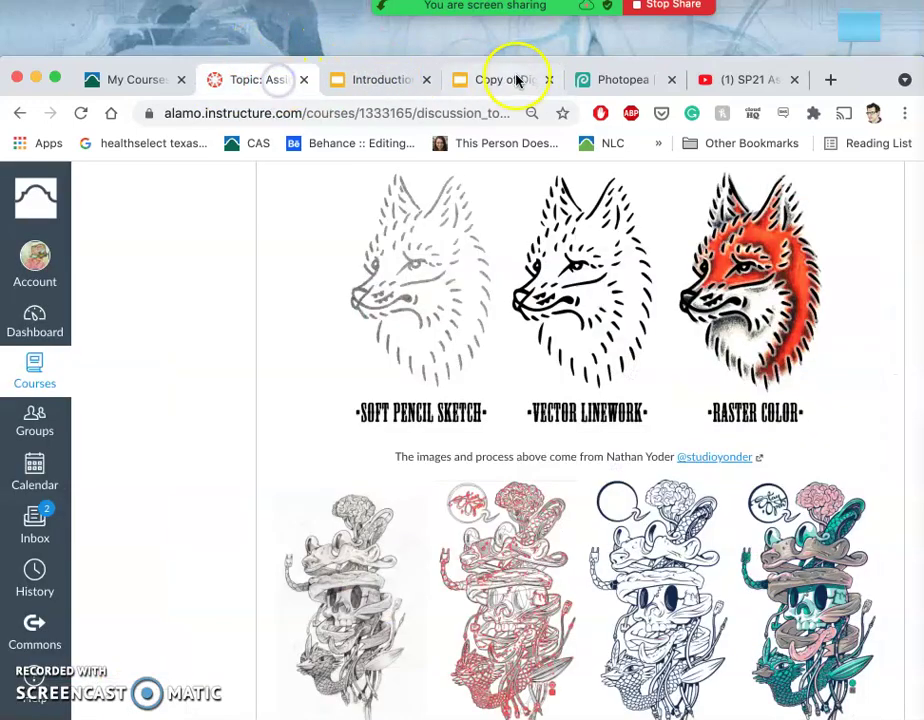
left_click(612, 79)
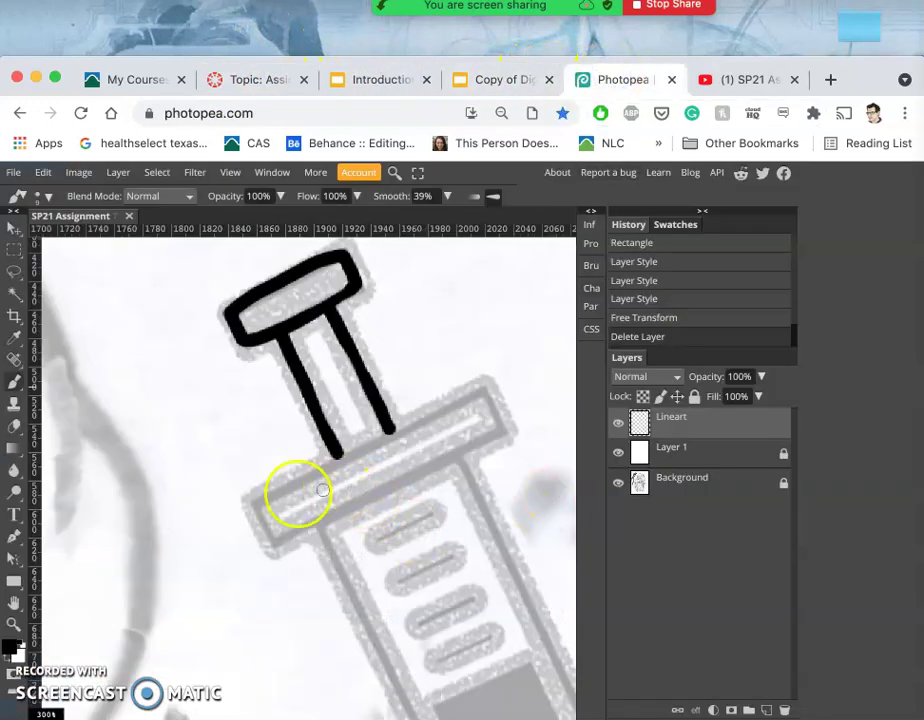
Step: Ink the syringe flange's upper long edge and both short ends with the Brush on the Lineart layer
left_click(256, 503)
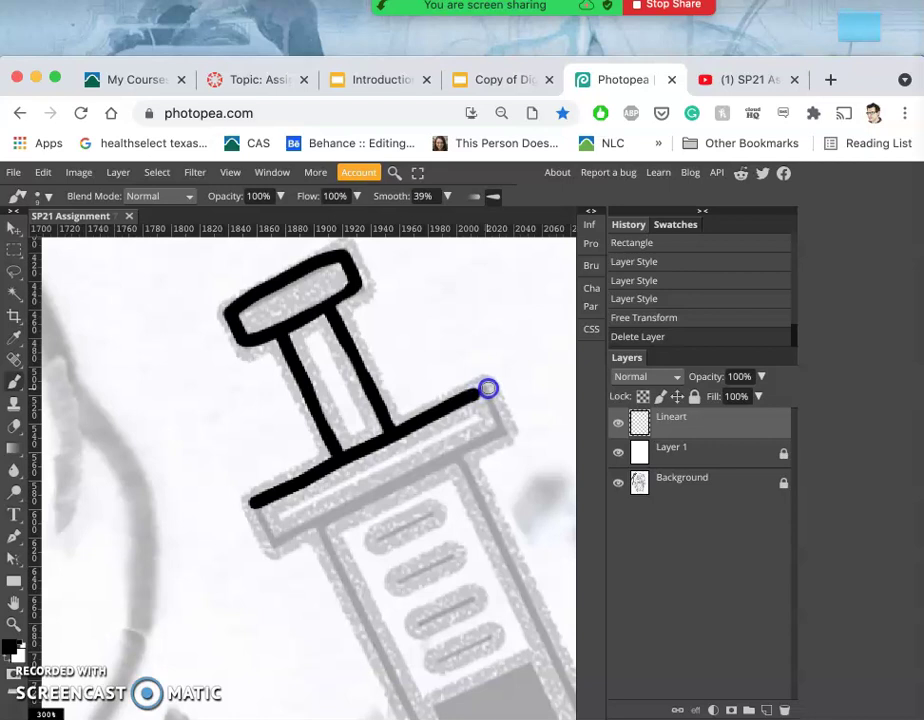
left_click_drag(492, 384, 491, 385)
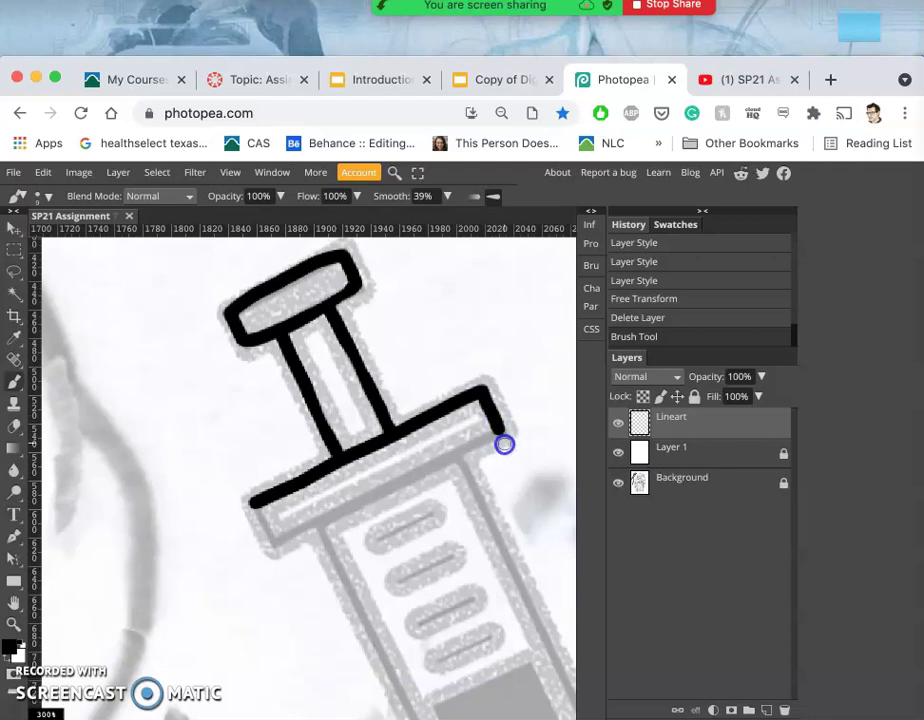
left_click_drag(507, 445, 507, 444)
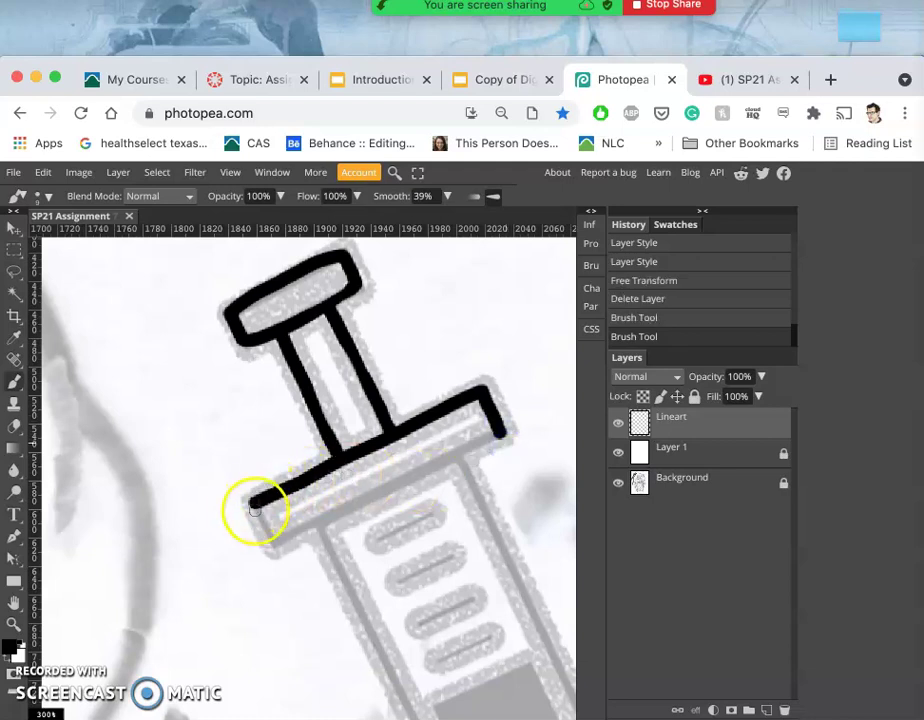
left_click_drag(255, 505, 256, 505)
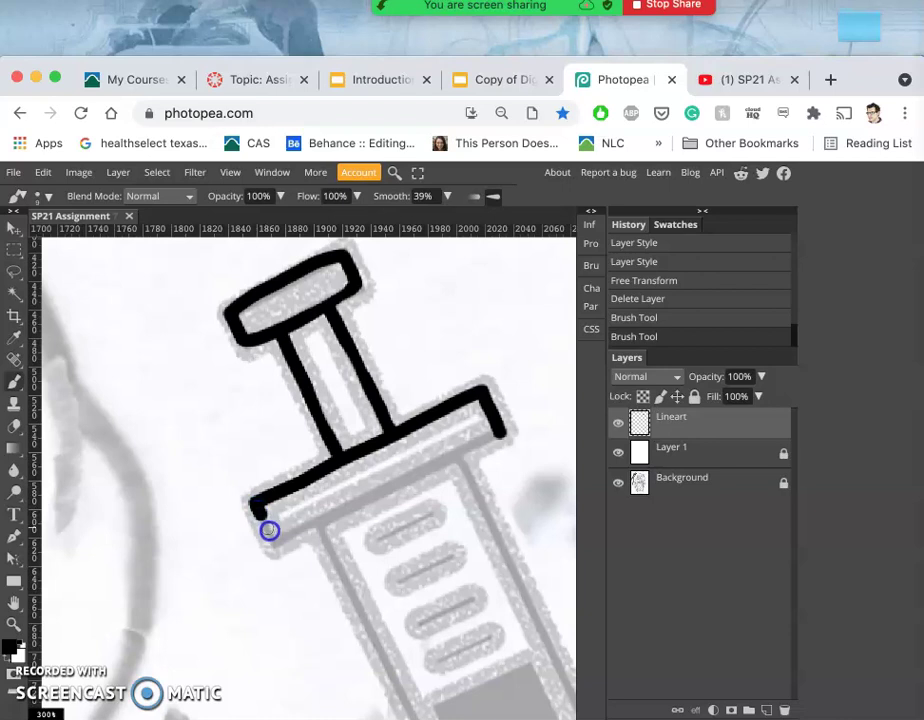
left_click_drag(281, 554, 281, 554)
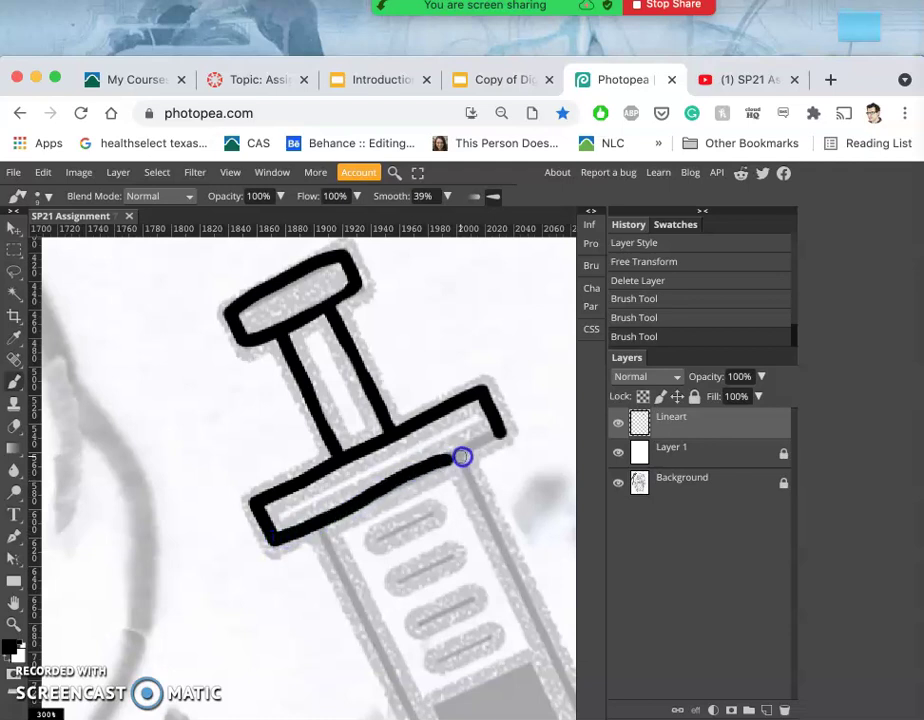
Step: Try to ink the flange's lower long edge with the Brush, and undo the stroke
left_click_drag(412, 468, 400, 483)
key("ctrl+z")
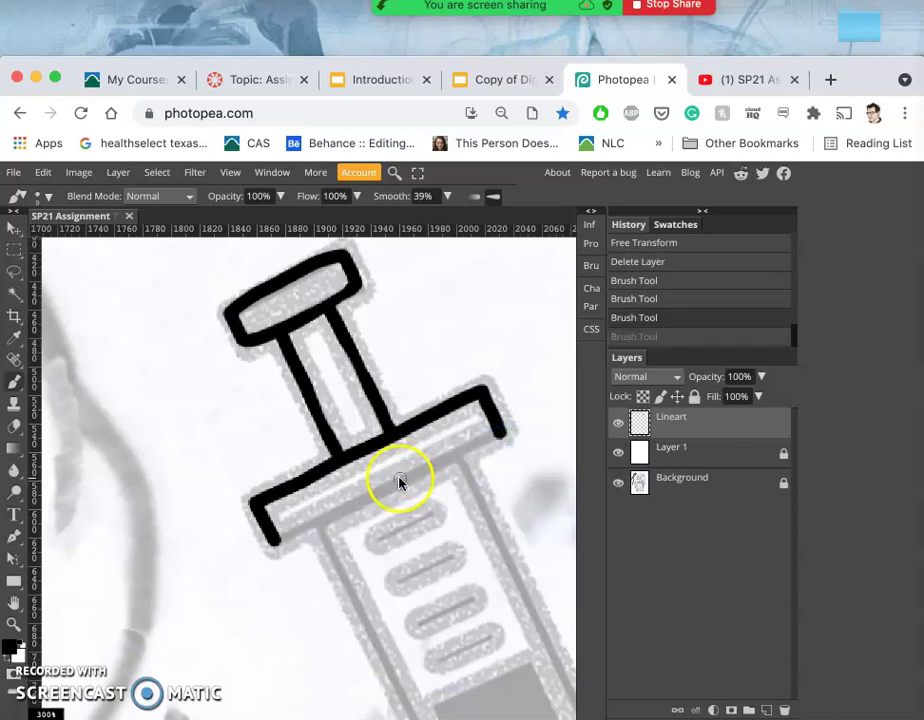
Step: Raise the Brush smoothing to 68% and ink the flange's lower long edge from its lower-left corner
left_click(447, 198)
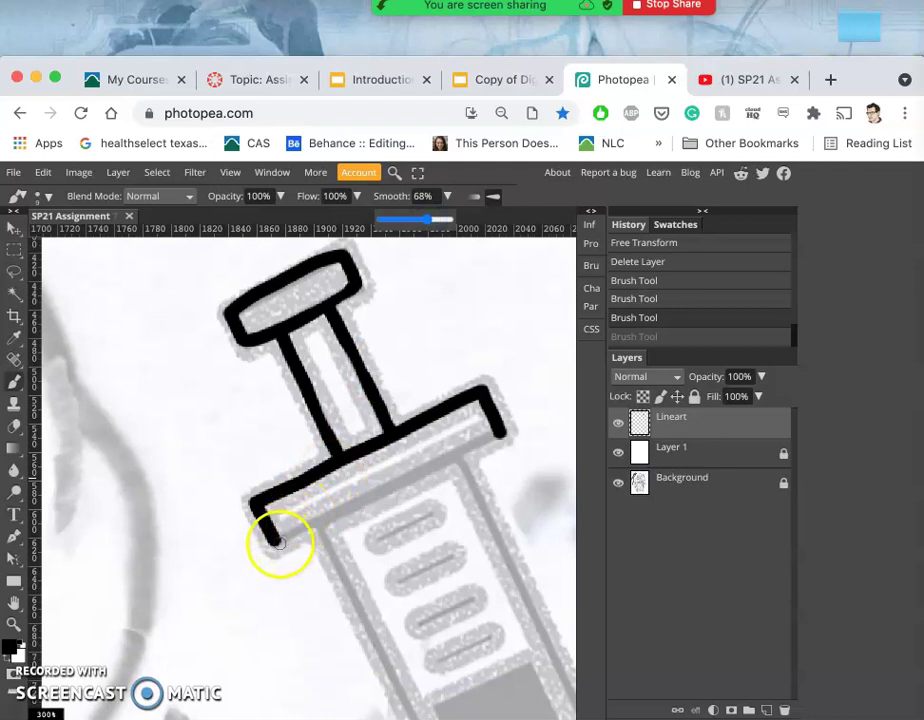
left_click_drag(277, 540, 277, 541)
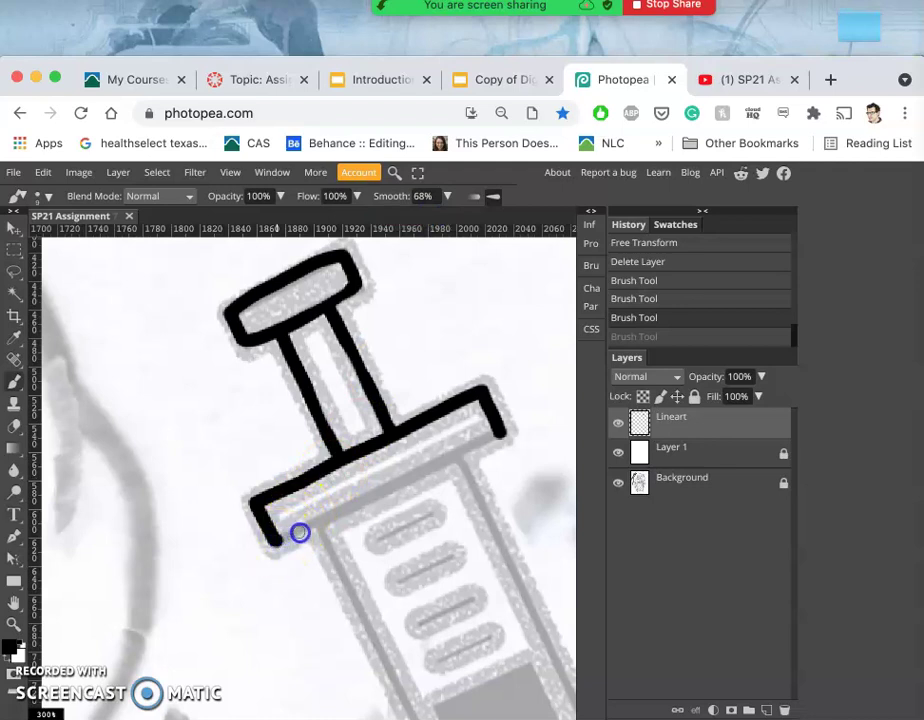